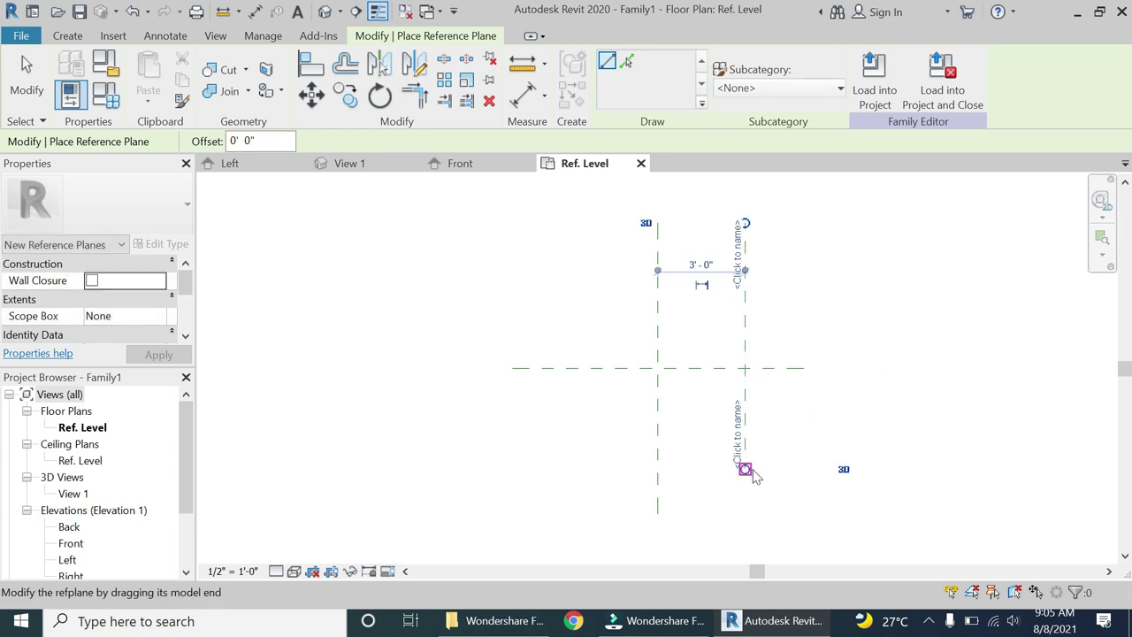
# Step: Add an aligned dimension between the Center (Left/Right) reference plane and the vertical plane to its right
pyautogui.press('d')
pyautogui.press('i')
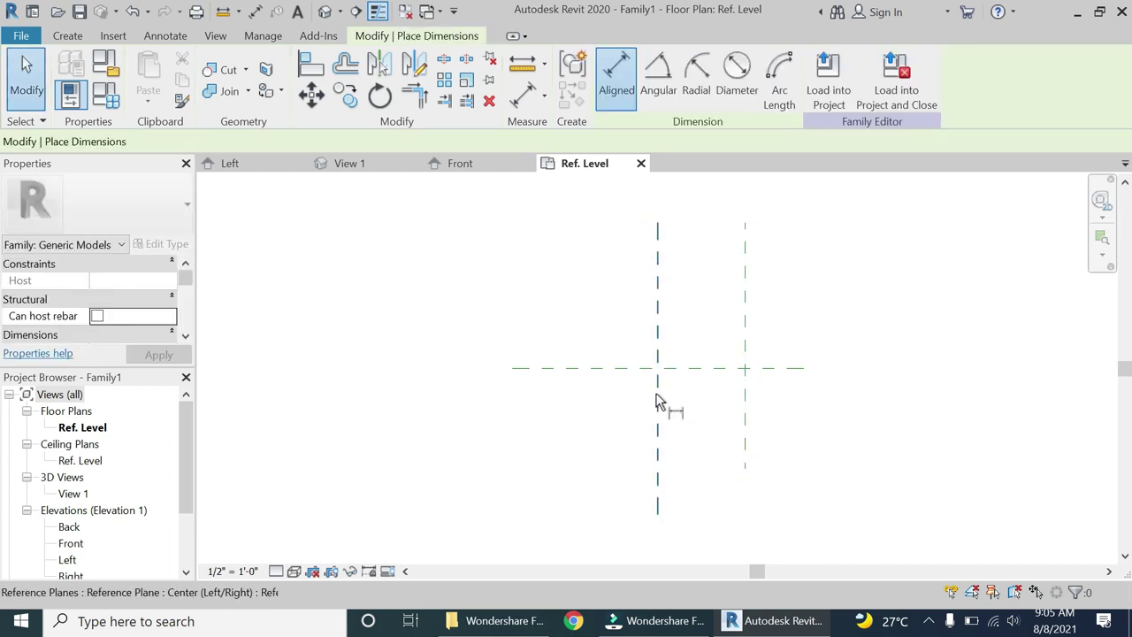
pyautogui.click(657, 404)
pyautogui.click(745, 408)
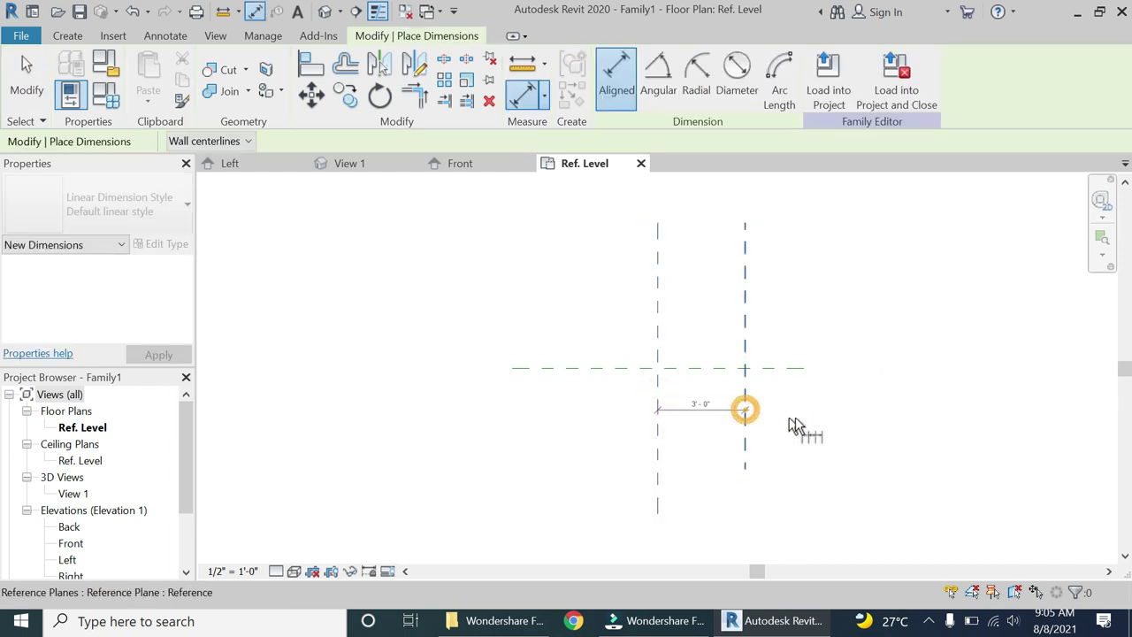
pyautogui.click(801, 307)
pyautogui.scroll(2, 758, 312)
pyautogui.press('Escape')
pyautogui.press('Escape')
# Step: Set the distance from the center plane to the right vertical reference plane to 1'3"
pyautogui.click(740, 344)
pyautogui.click(659, 290)
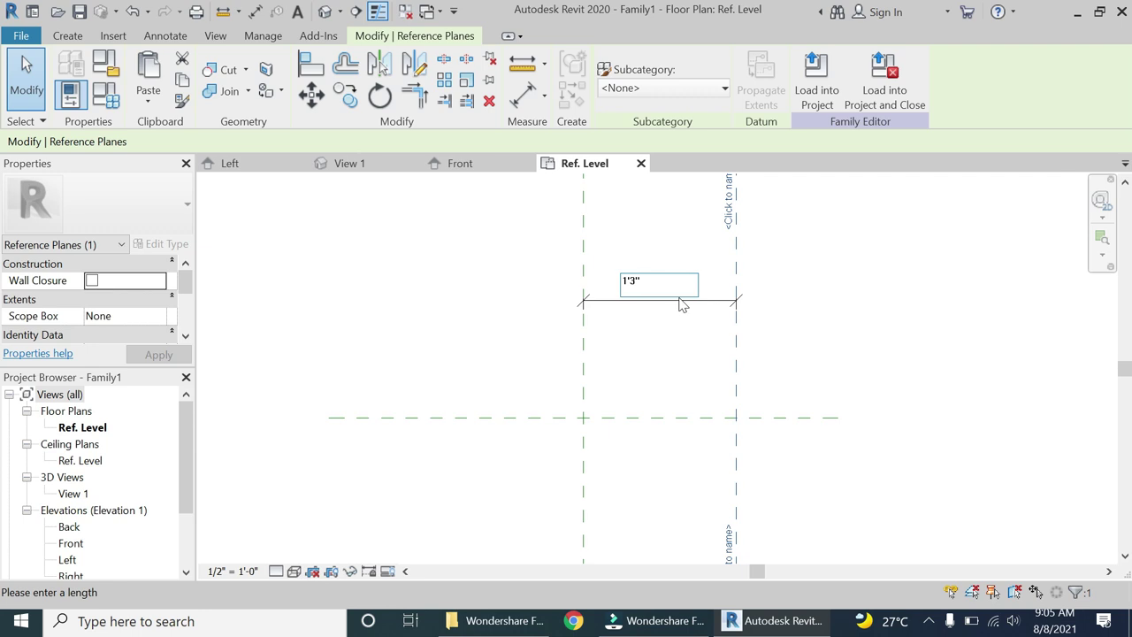
pyautogui.write('1\'3"')
pyautogui.press('Return')
pyautogui.click(693, 348)
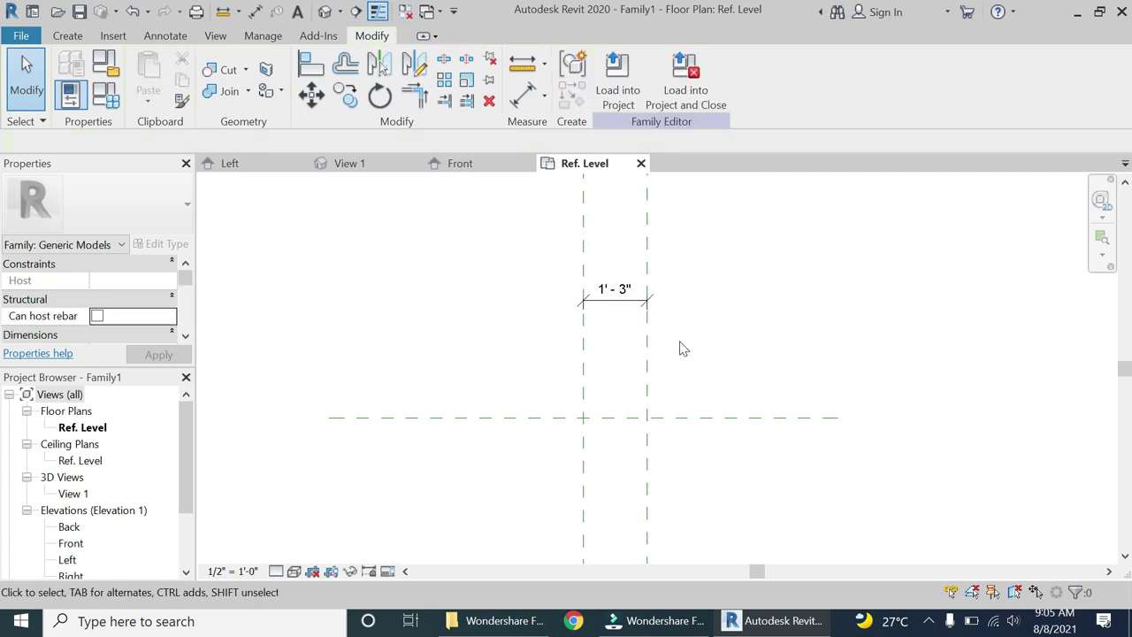
pyautogui.click(635, 313)
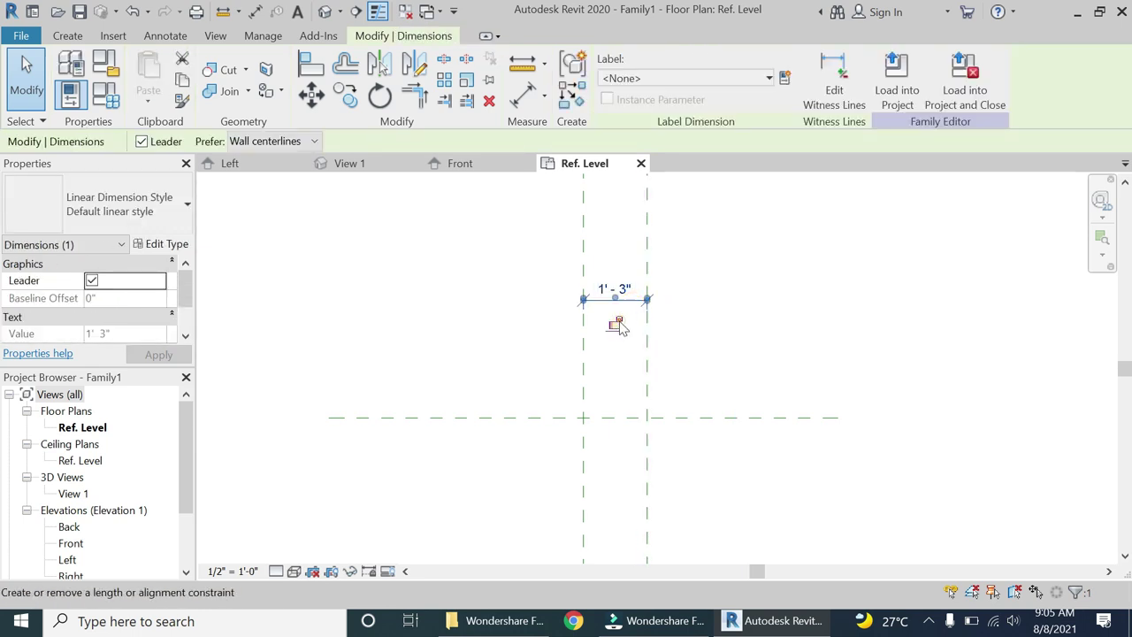
pyautogui.press('Escape')
# Step: Start an extrusion sketch and place three vertical reference planes between the two existing vertical planes
pyautogui.scroll(4, 619, 399)
pyautogui.scroll(1, 603, 449)
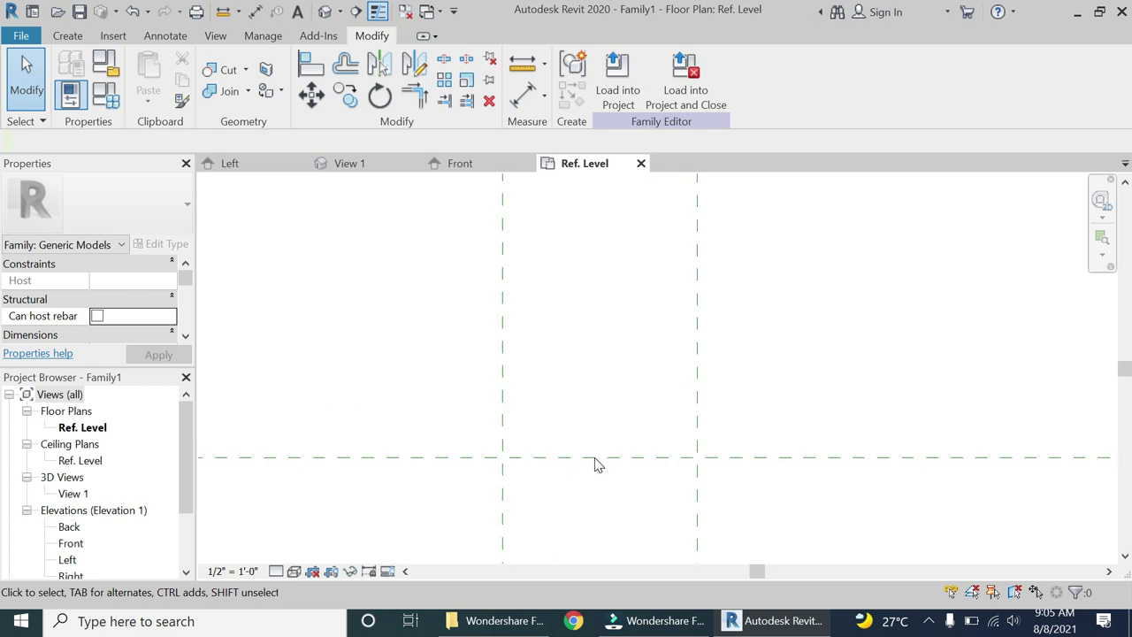
pyautogui.click(84, 37)
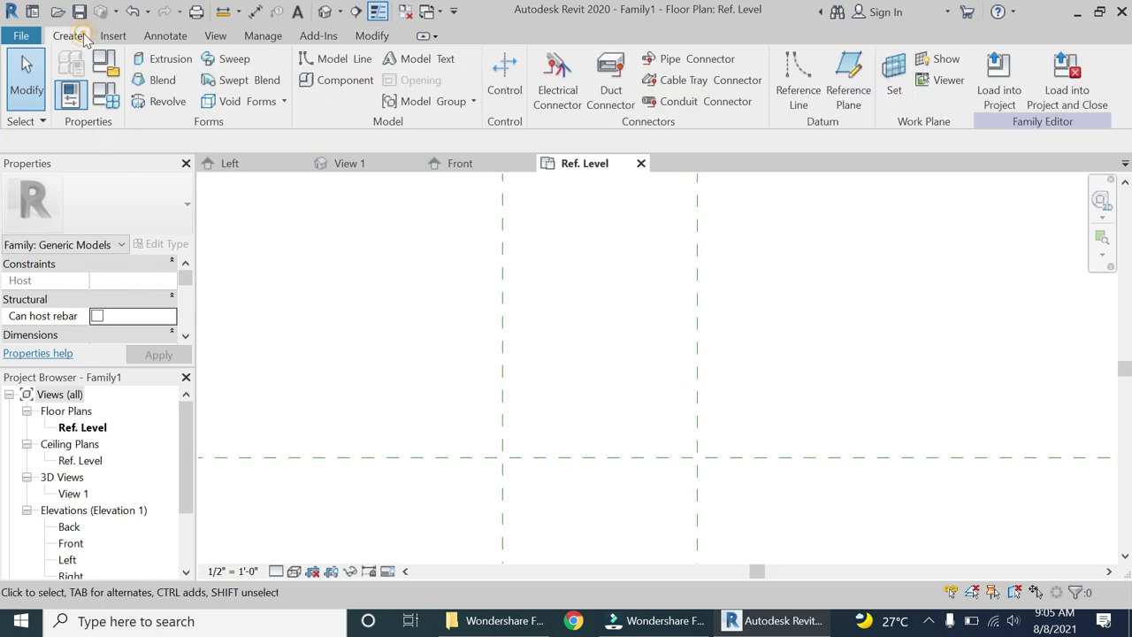
pyautogui.click(144, 59)
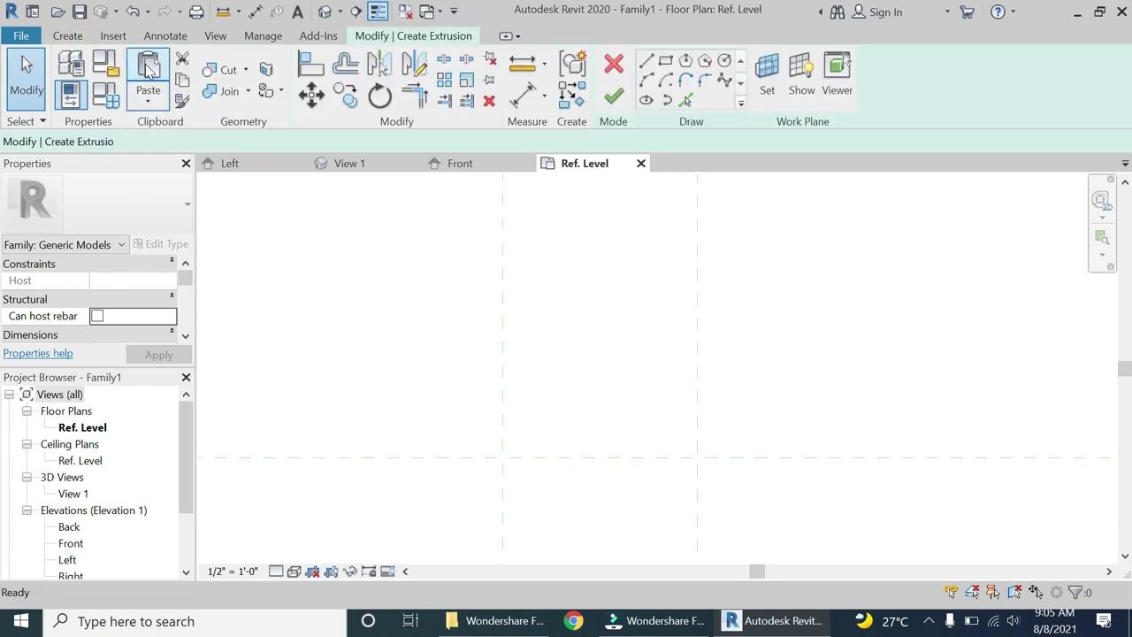
pyautogui.press('r')
pyautogui.press('p')
pyautogui.click(551, 312)
pyautogui.click(551, 513)
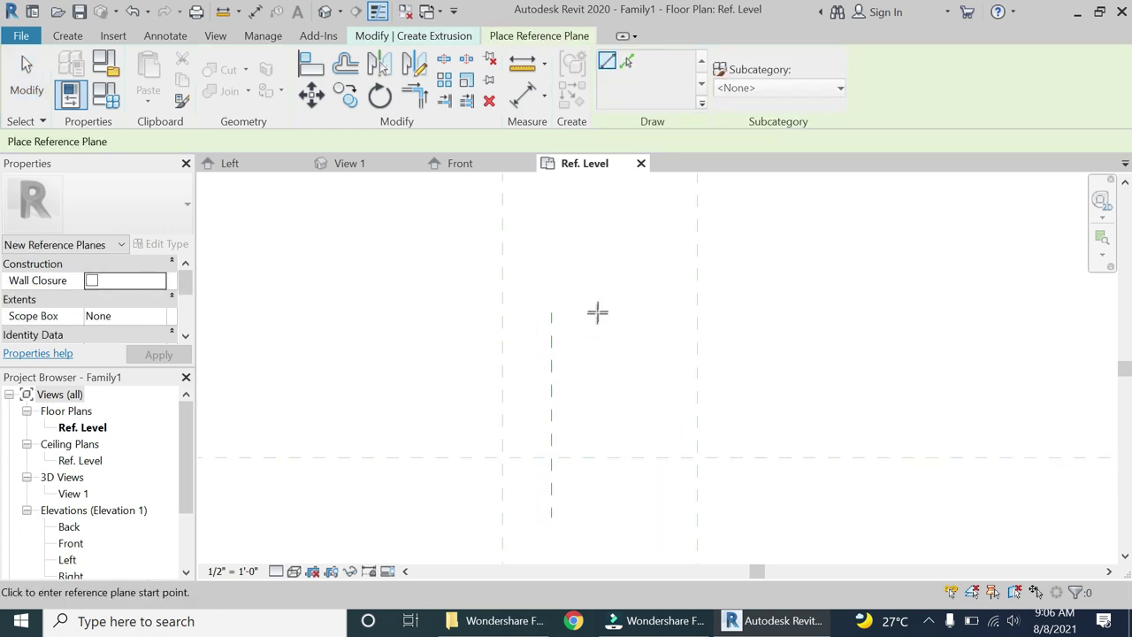
pyautogui.click(598, 312)
pyautogui.click(602, 515)
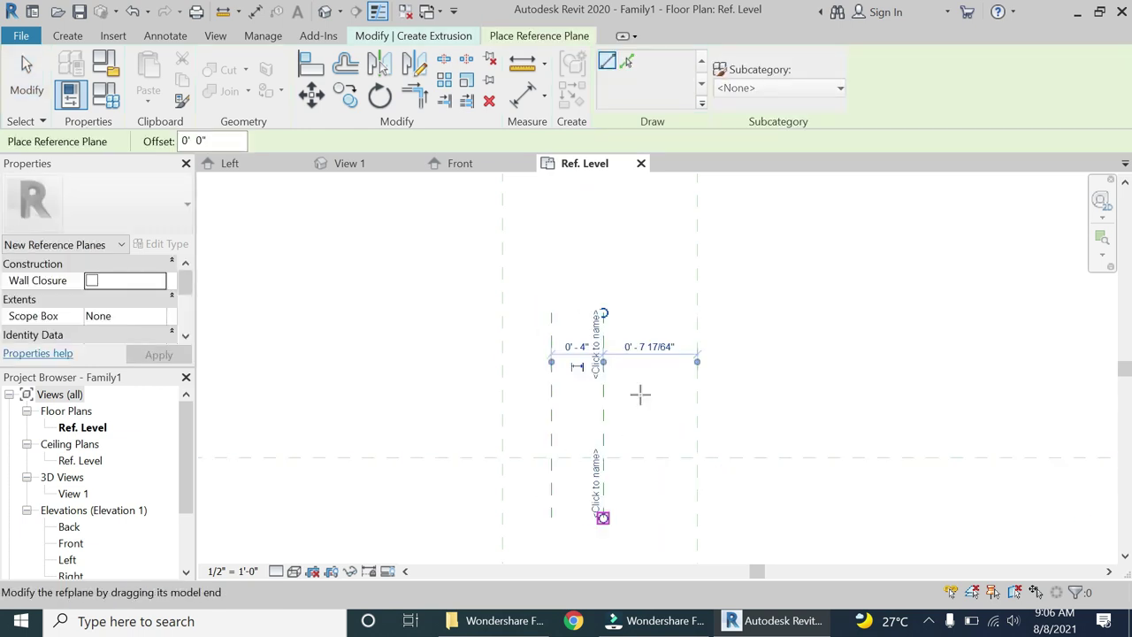
pyautogui.click(650, 314)
pyautogui.click(649, 515)
pyautogui.press('Escape')
# Step: Dimension all five vertical reference planes in one string and constrain their spacing to be equal
pyautogui.press('d')
pyautogui.press('i')
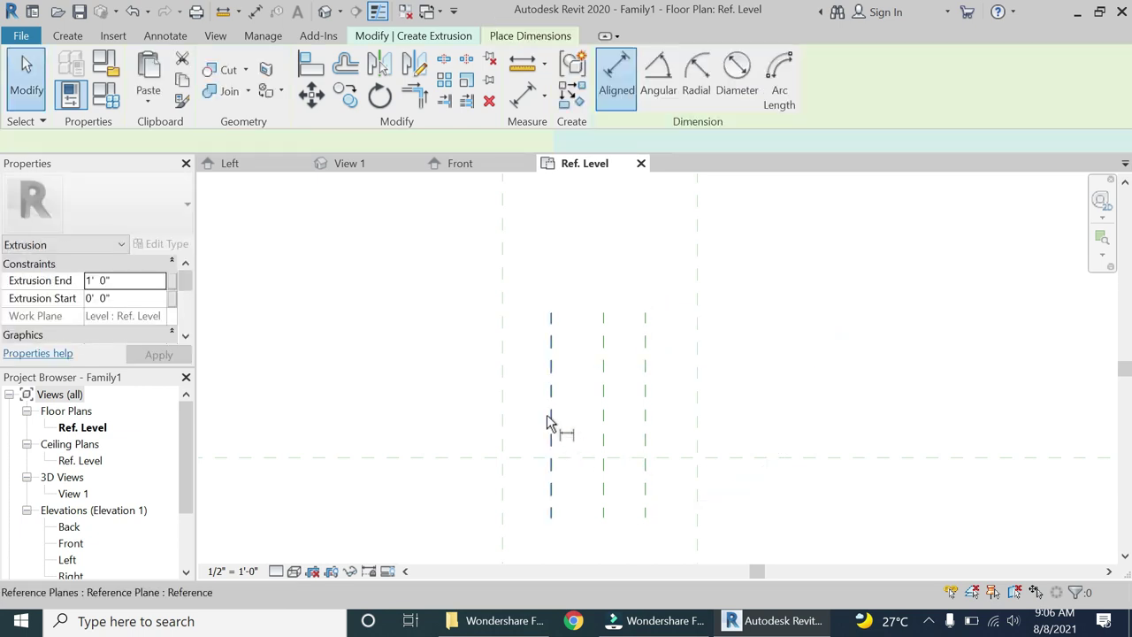
pyautogui.click(505, 404)
pyautogui.click(553, 411)
pyautogui.click(603, 407)
pyautogui.click(646, 409)
pyautogui.click(698, 400)
pyautogui.scroll(-3, 682, 494)
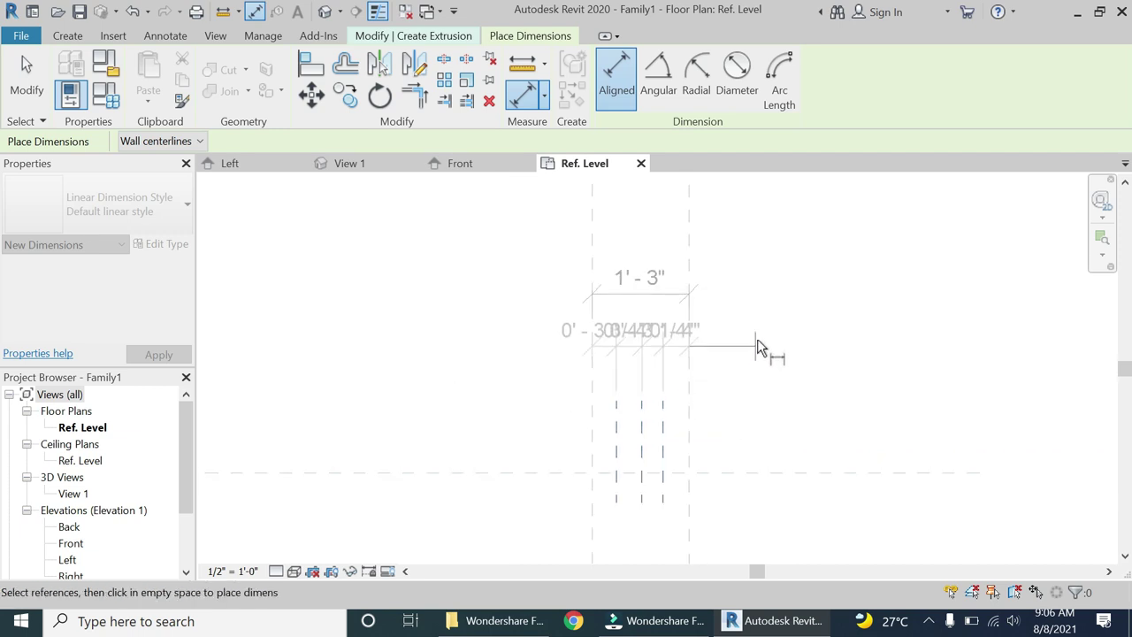
pyautogui.click(765, 350)
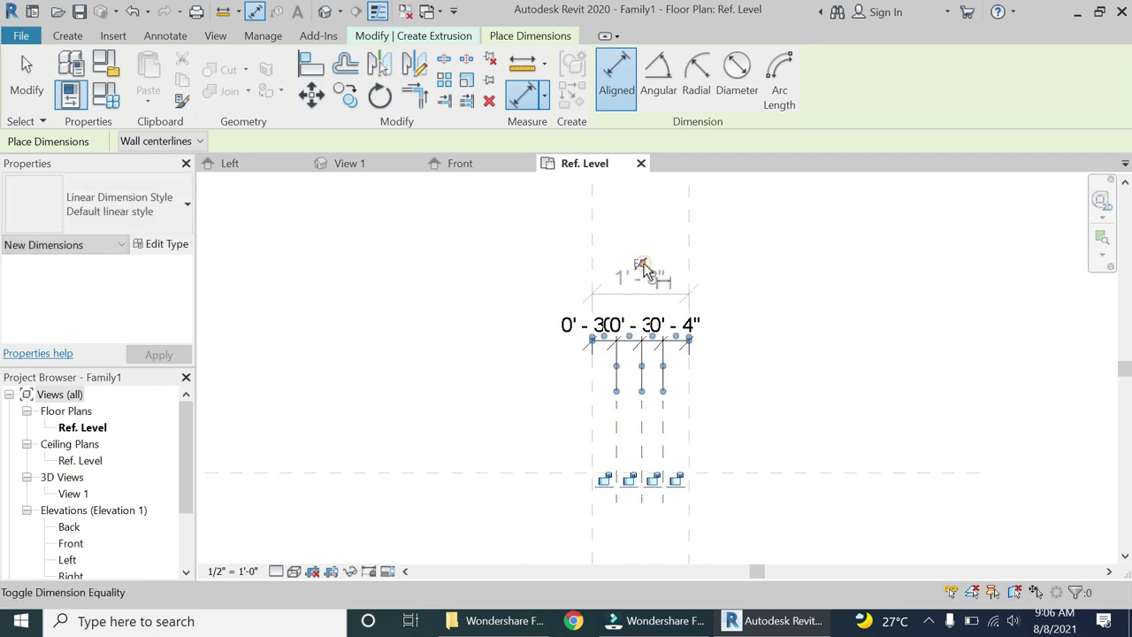
pyautogui.click(641, 266)
pyautogui.press('Escape')
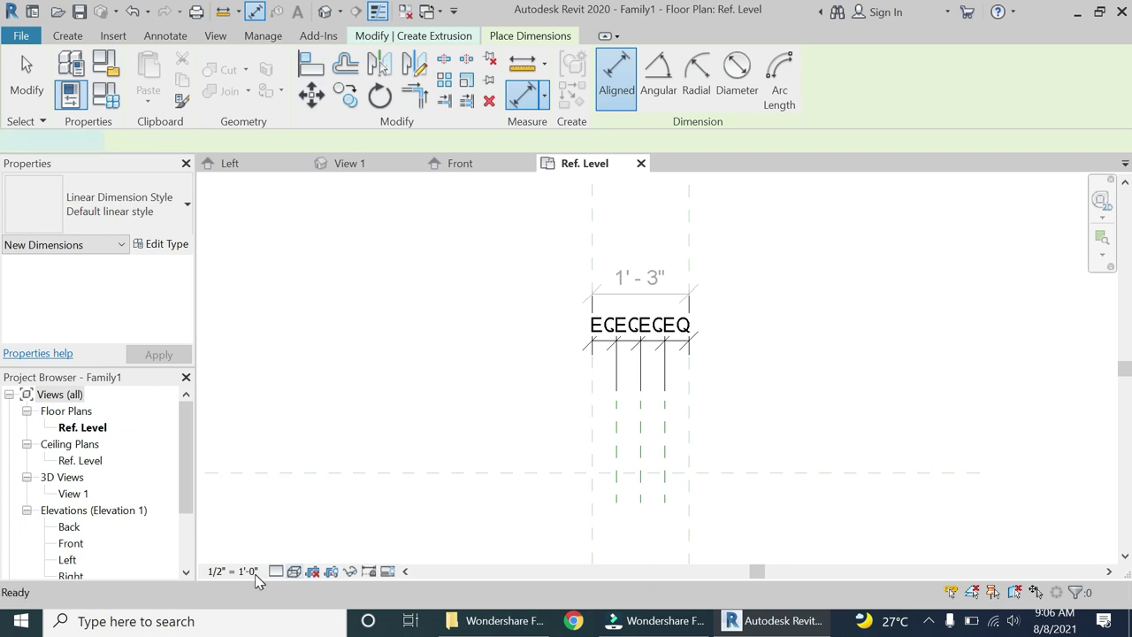
# Step: Set the view scale to 3" = 1'-0"
pyautogui.click(232, 571)
pyautogui.click(288, 92)
pyautogui.scroll(4, 655, 460)
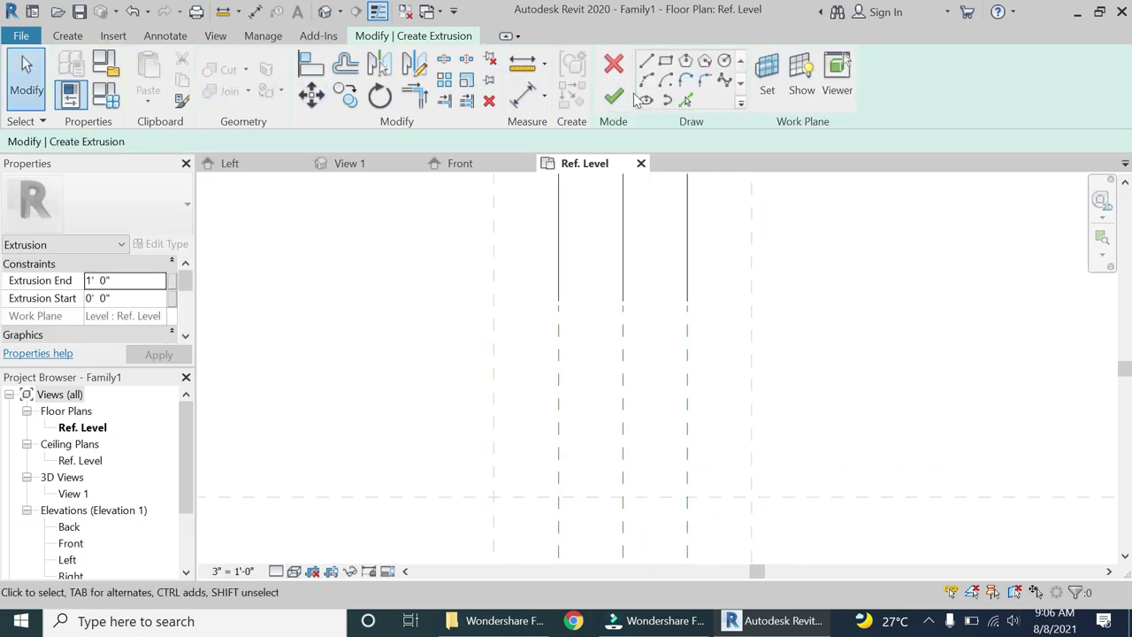
# Step: Sketch a wave of tangent start-end-radius arcs across the outer planes: a 3 3/4" quarter arc, a central semicircle and a mirrored quarter arc
pyautogui.click(646, 80)
pyautogui.click(494, 497)
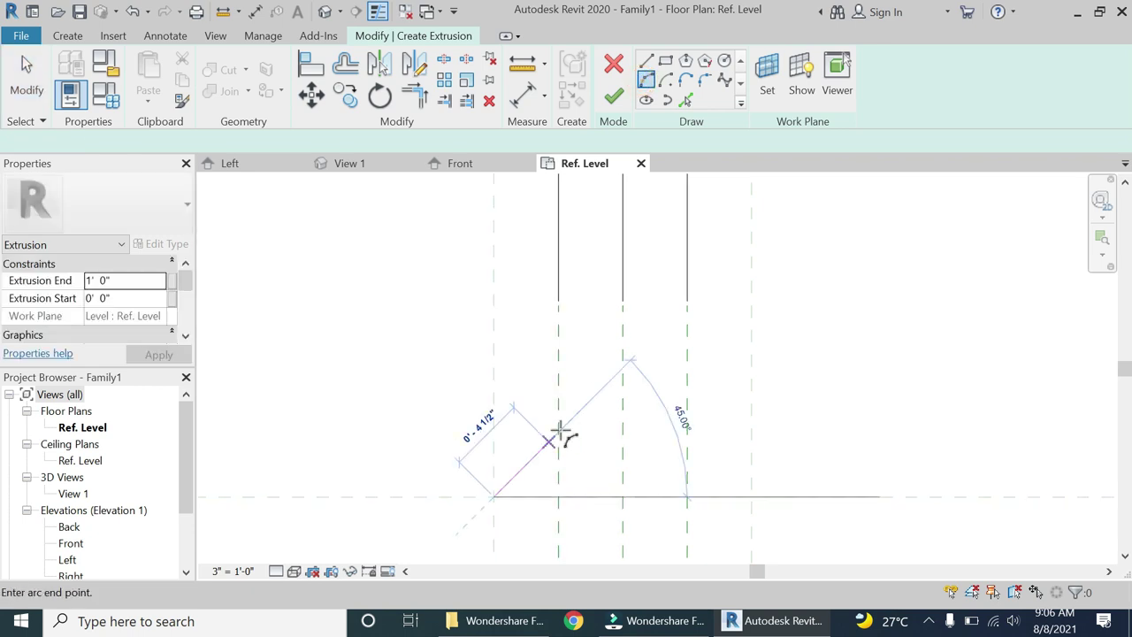
pyautogui.click(559, 431)
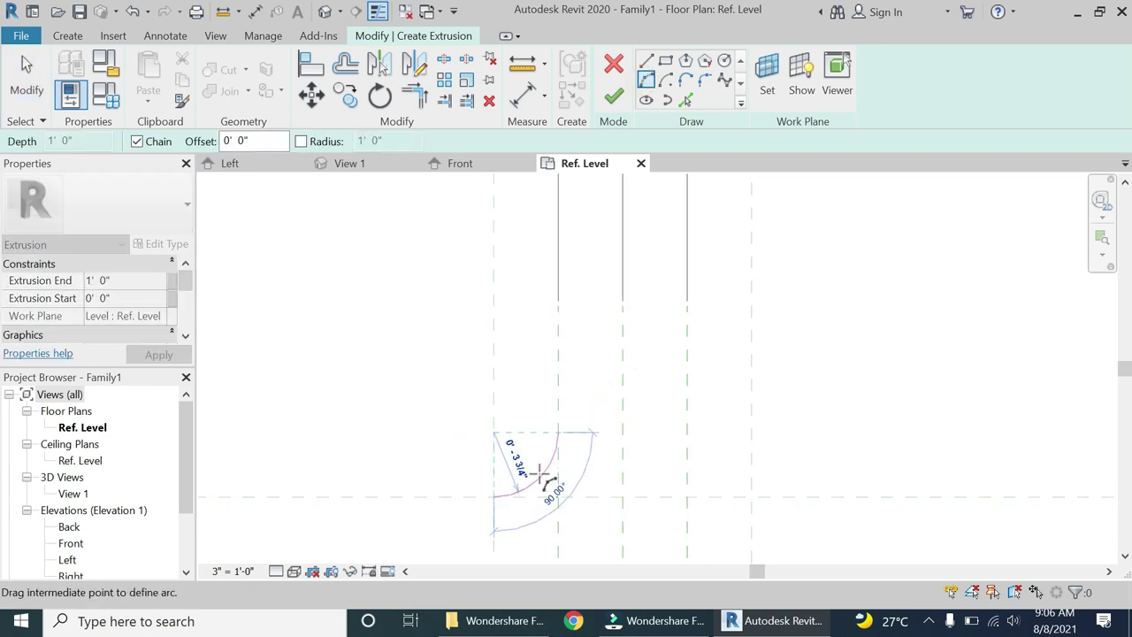
pyautogui.click(555, 441)
pyautogui.click(687, 433)
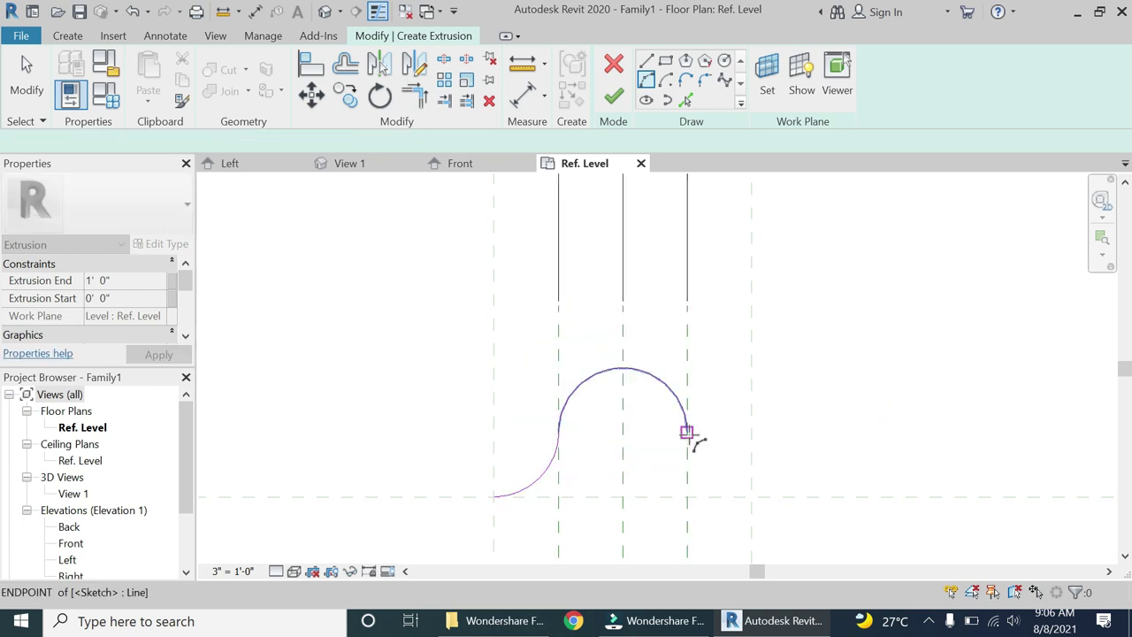
pyautogui.click(752, 497)
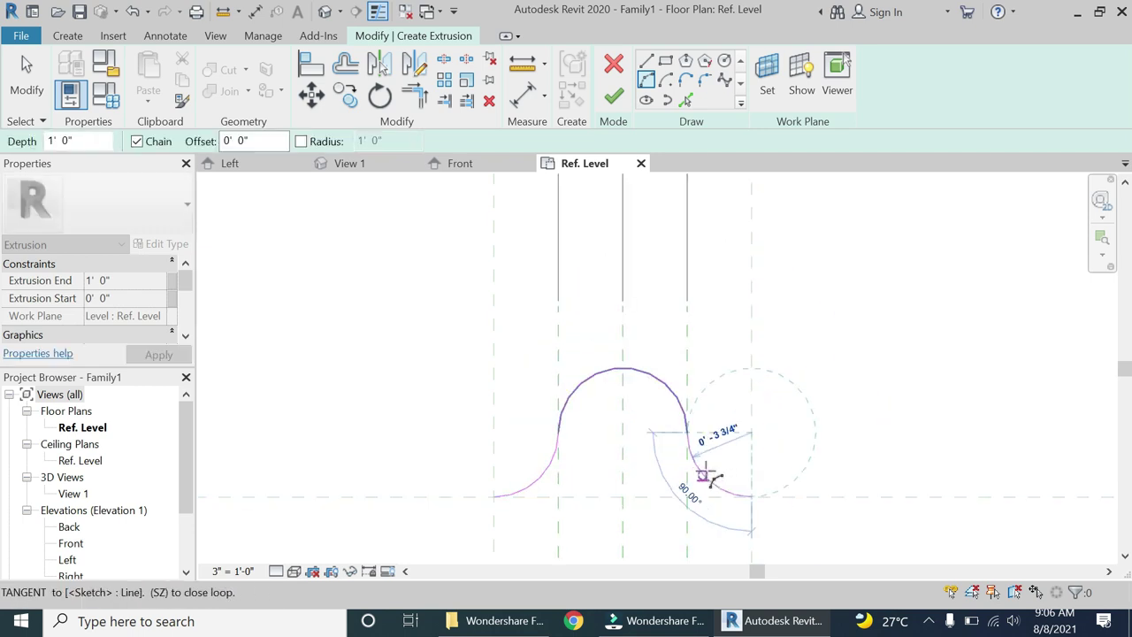
pyautogui.press('Escape')
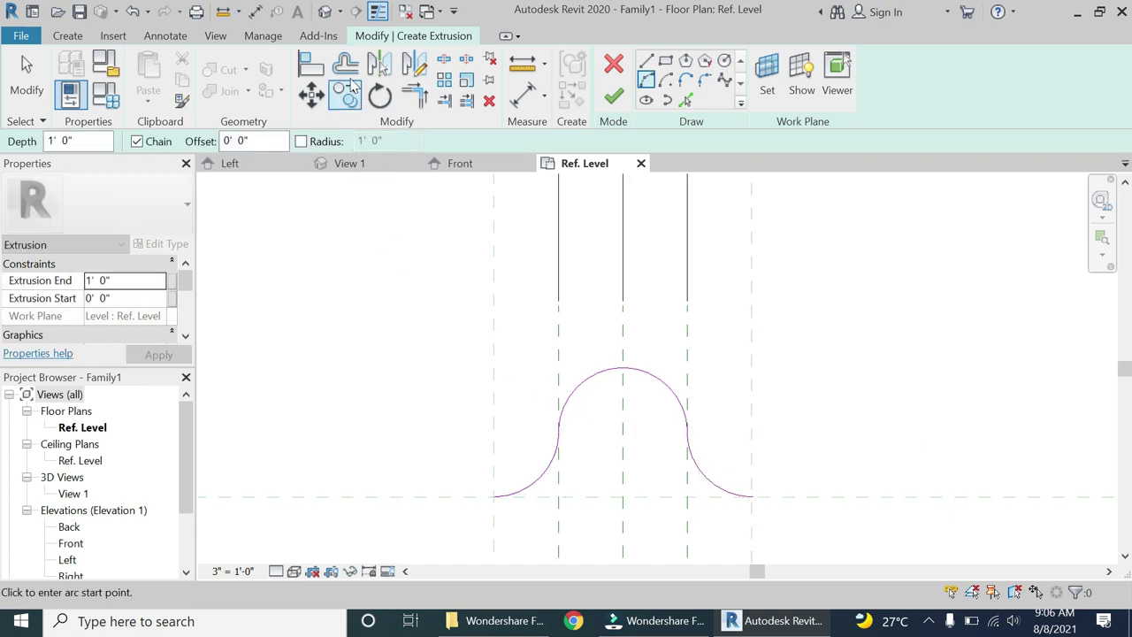
pyautogui.press('Escape')
# Step: Offset copies of the wave chain 1" to both sides and delete the original middle curve
pyautogui.click(344, 69)
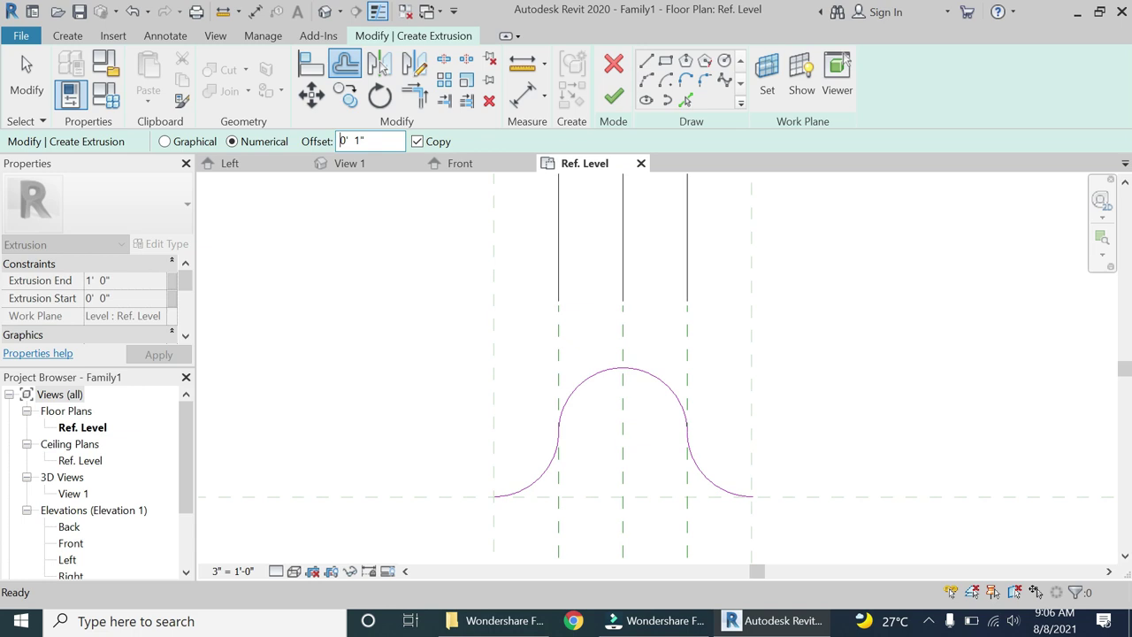
pyautogui.click(544, 475)
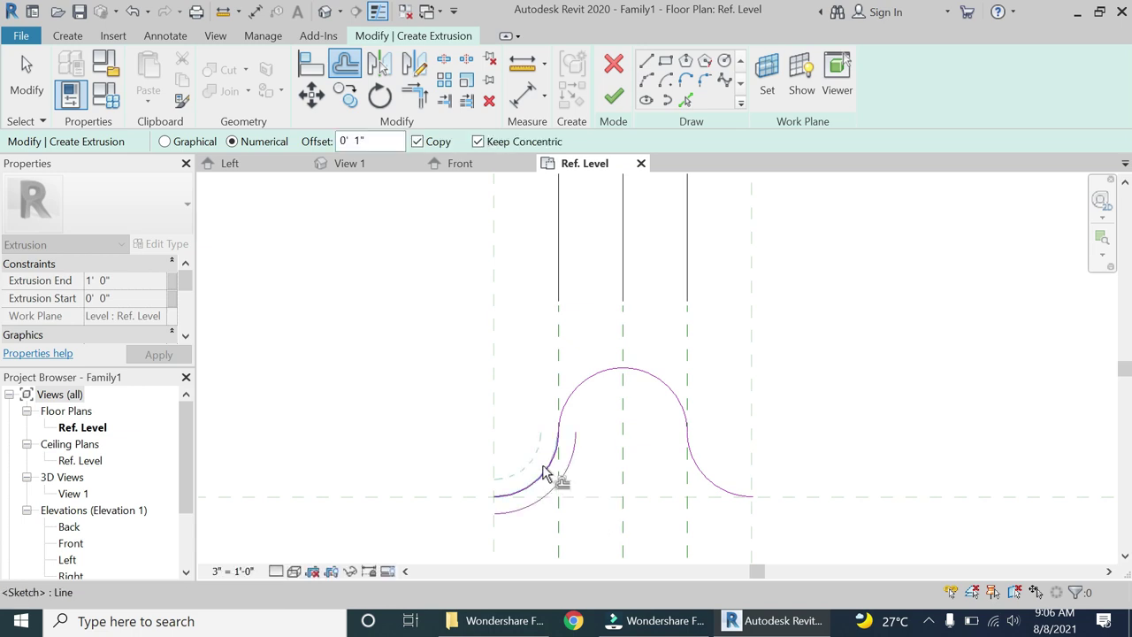
pyautogui.click(588, 389)
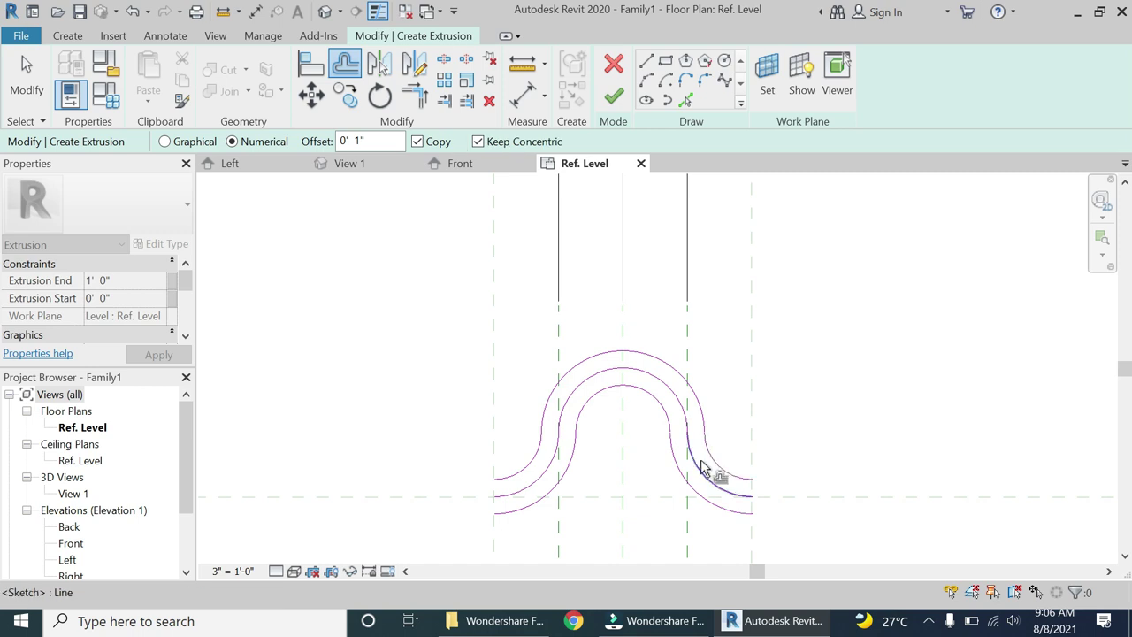
pyautogui.click(702, 469)
pyautogui.press('Escape')
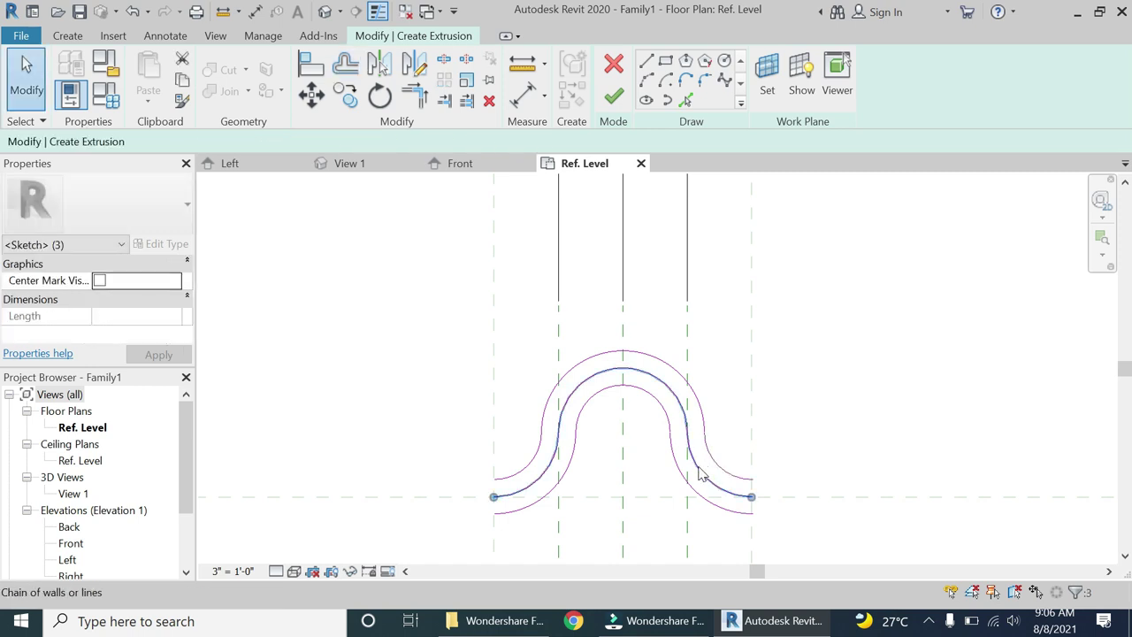
pyautogui.press('Escape')
# Step: Draw two mirrored quarter arcs from the inner arch's ends, meeting below on the middle reference plane
pyautogui.click(646, 80)
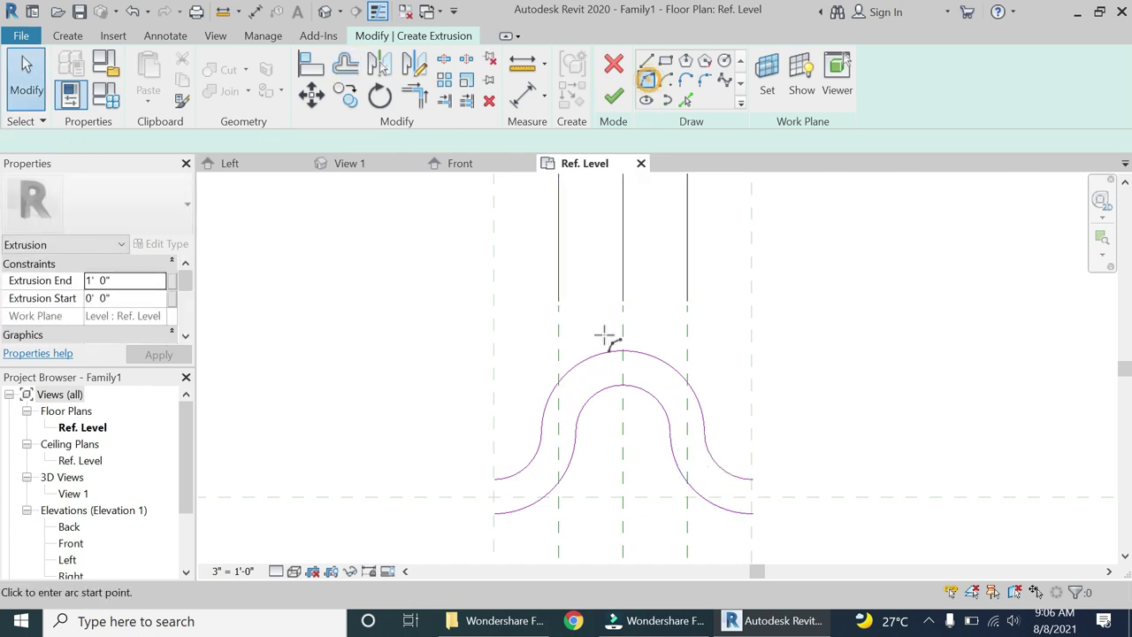
pyautogui.click(575, 433)
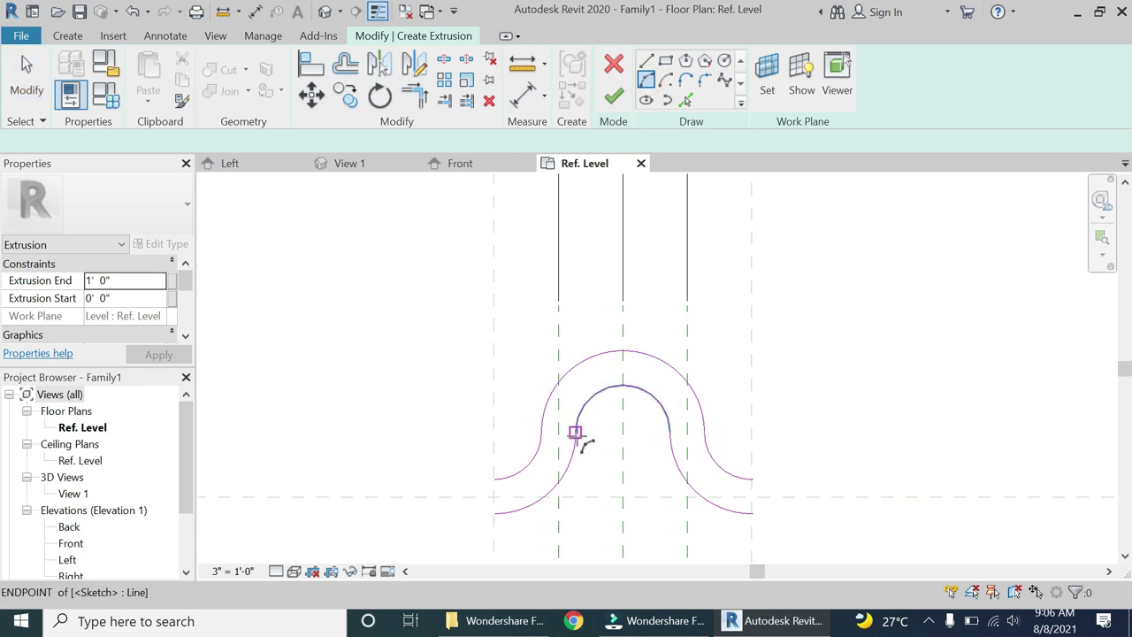
pyautogui.click(617, 475)
pyautogui.click(611, 448)
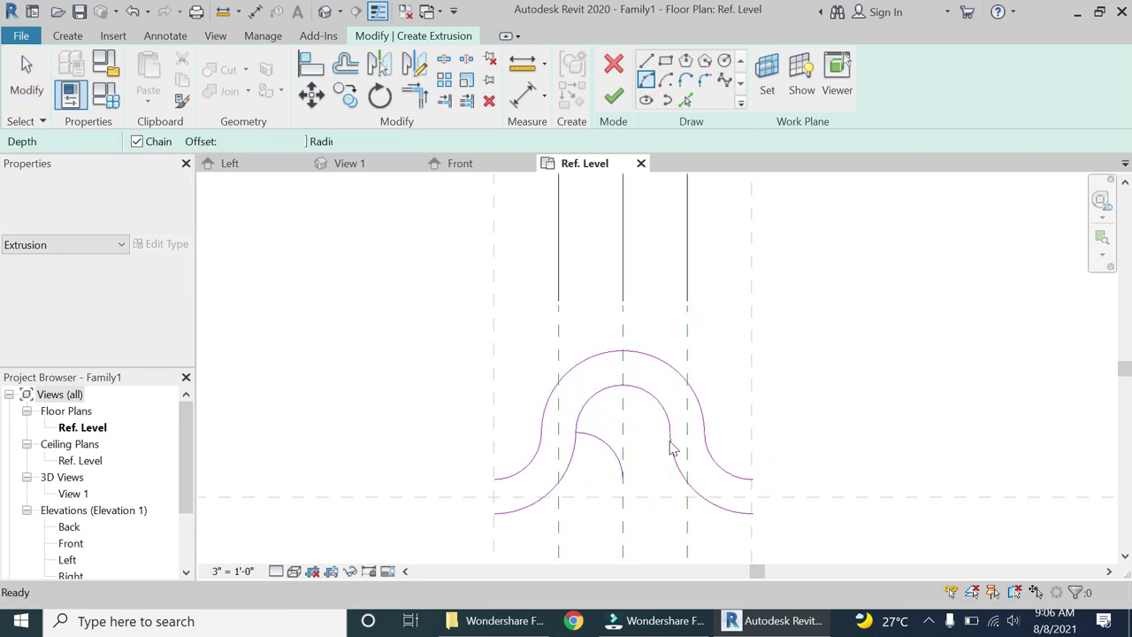
pyautogui.click(670, 434)
pyautogui.click(635, 448)
# Step: Offset copies of the two inner quarter arcs 1/2" to both sides
pyautogui.click(346, 64)
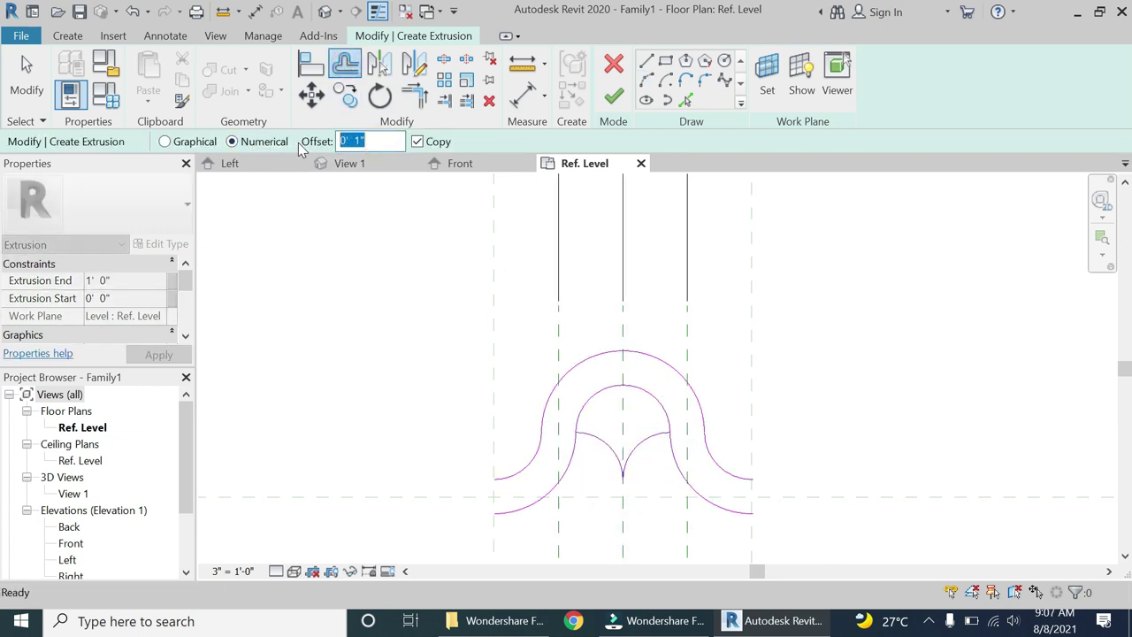
pyautogui.write('0\' 6"')
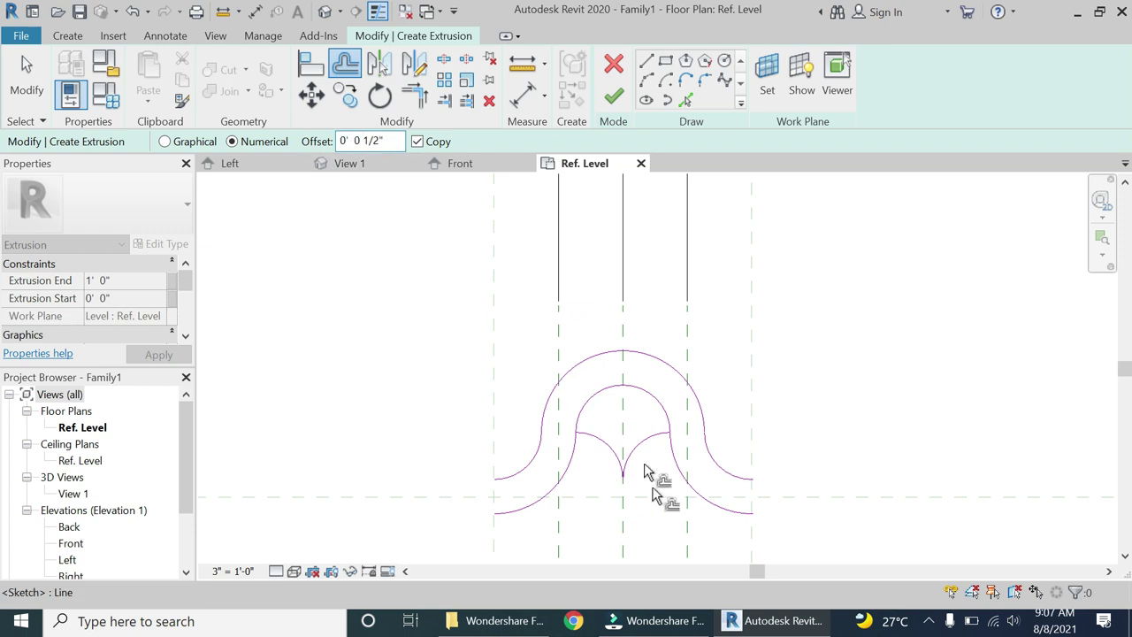
pyautogui.scroll(1, 611, 440)
pyautogui.click(602, 454)
pyautogui.click(657, 448)
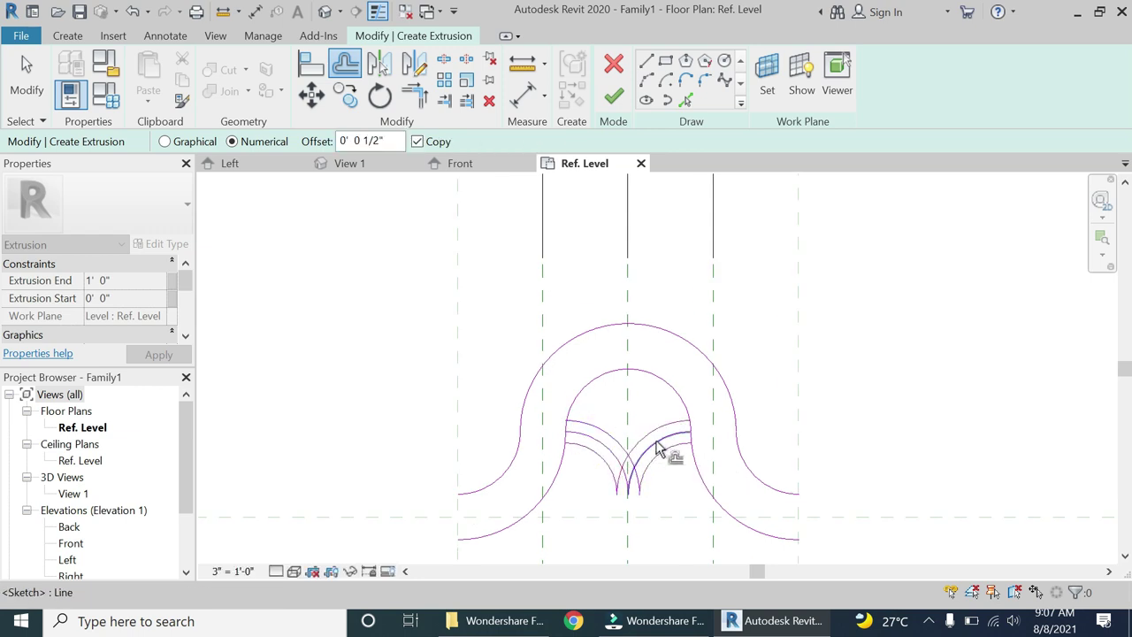
# Step: Close the lower tip of the offset inner arcs with a semicircular arc of 1/2" radius
pyautogui.press('Escape')
pyautogui.click(646, 61)
pyautogui.scroll(2, 632, 487)
pyautogui.click(635, 502)
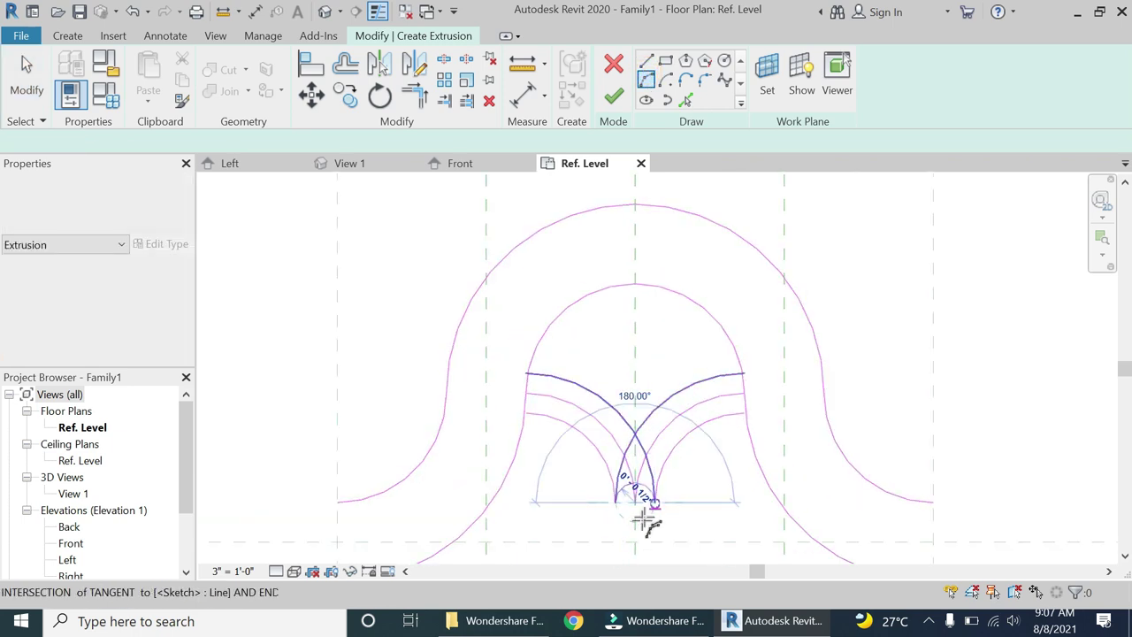
pyautogui.press('Escape')
pyautogui.press('Escape')
# Step: Delete the two original middle quarter arcs and trim the upper offset arcs to a point on the middle plane
pyautogui.click(620, 447)
pyautogui.click(665, 437)
pyautogui.press('t')
pyautogui.press('r')
pyautogui.click(614, 423)
pyautogui.click(643, 428)
pyautogui.scroll(-2, 633, 446)
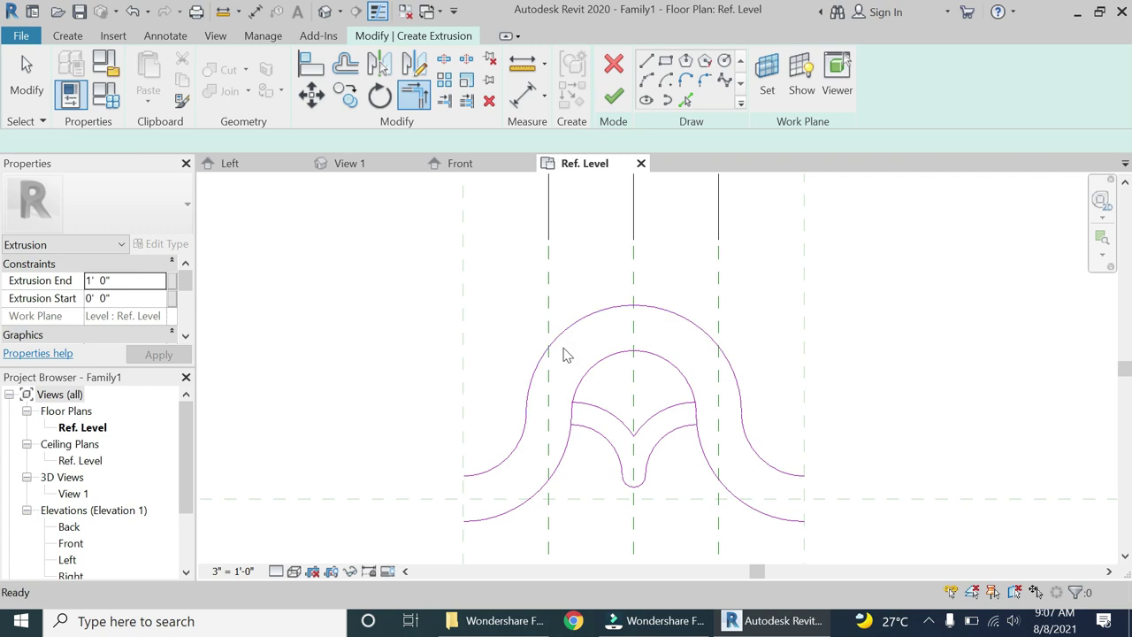
# Step: Trim the inner arch and lower wave curves to the offset arcs, removing the short overlapping segments at both junctions
pyautogui.press('Escape')
pyautogui.press('t')
pyautogui.press('r')
pyautogui.click(576, 442)
pyautogui.click(686, 398)
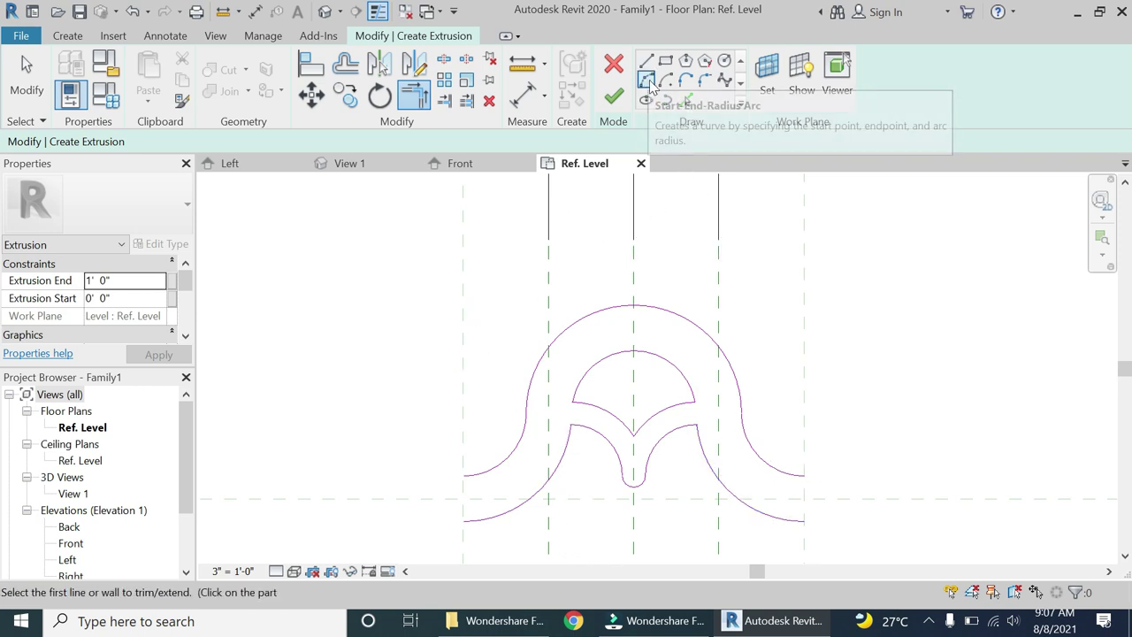
pyautogui.click(725, 62)
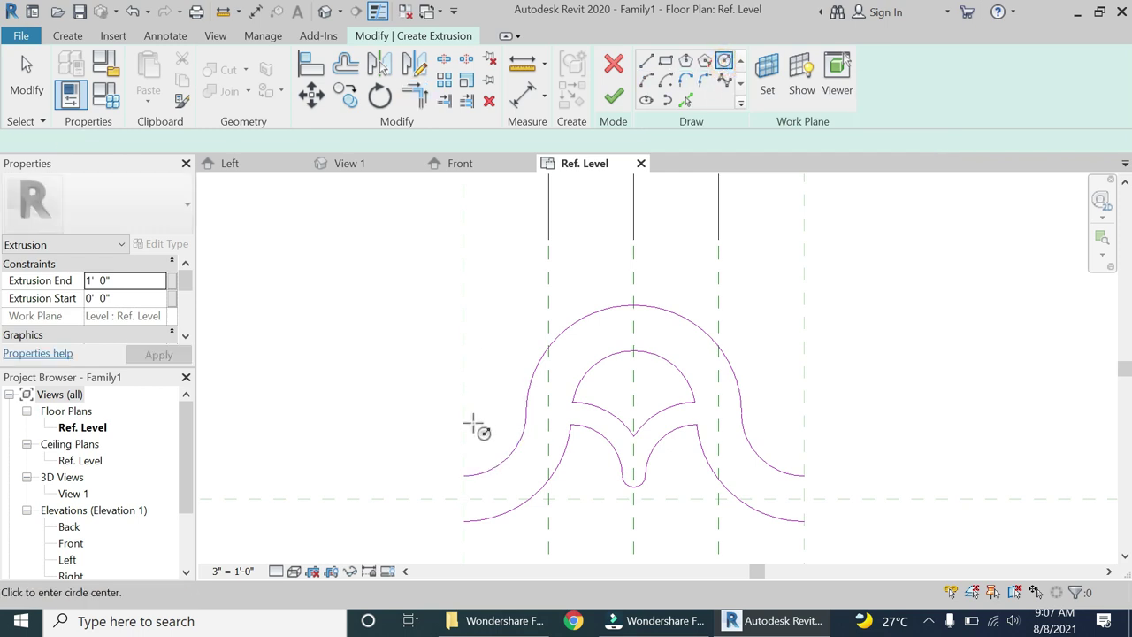
pyautogui.click(465, 429)
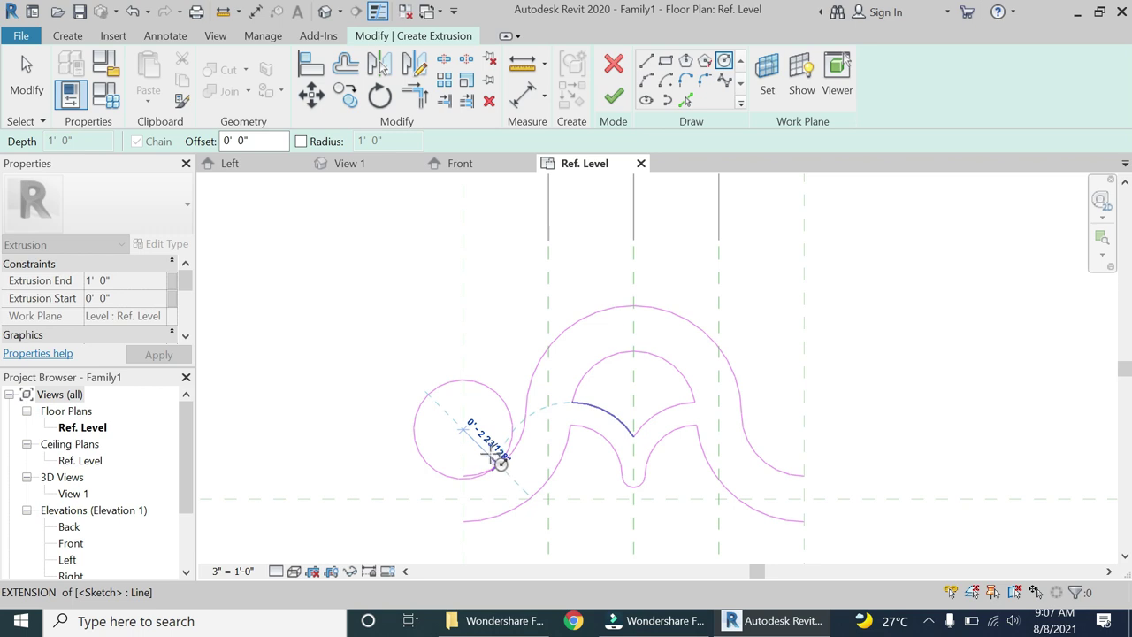
pyautogui.press('Escape')
pyautogui.scroll(-1, 503, 381)
pyautogui.press('Escape')
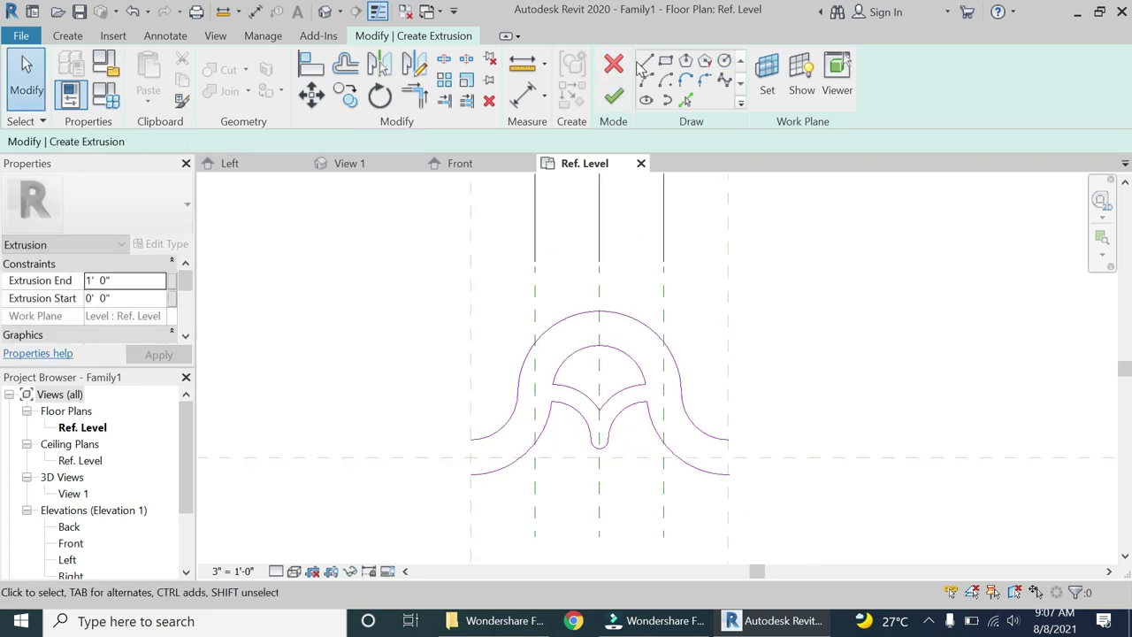
# Step: Close the wave profile's left and right ends with vertical lines joining the upper and lower curves
pyautogui.click(645, 60)
pyautogui.scroll(2, 472, 476)
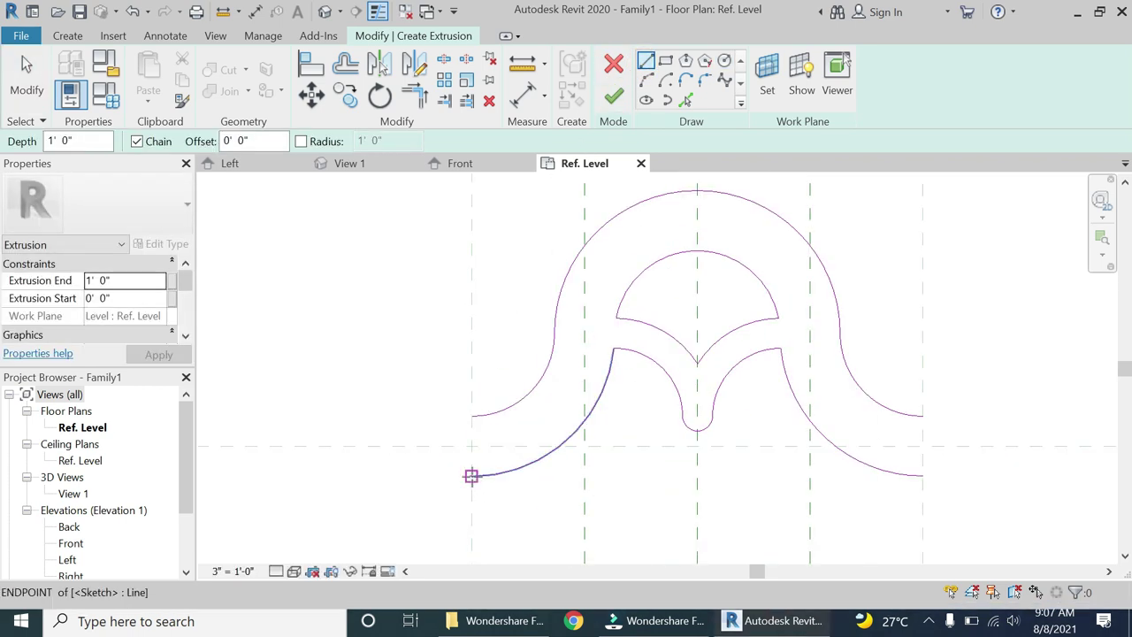
pyautogui.click(472, 475)
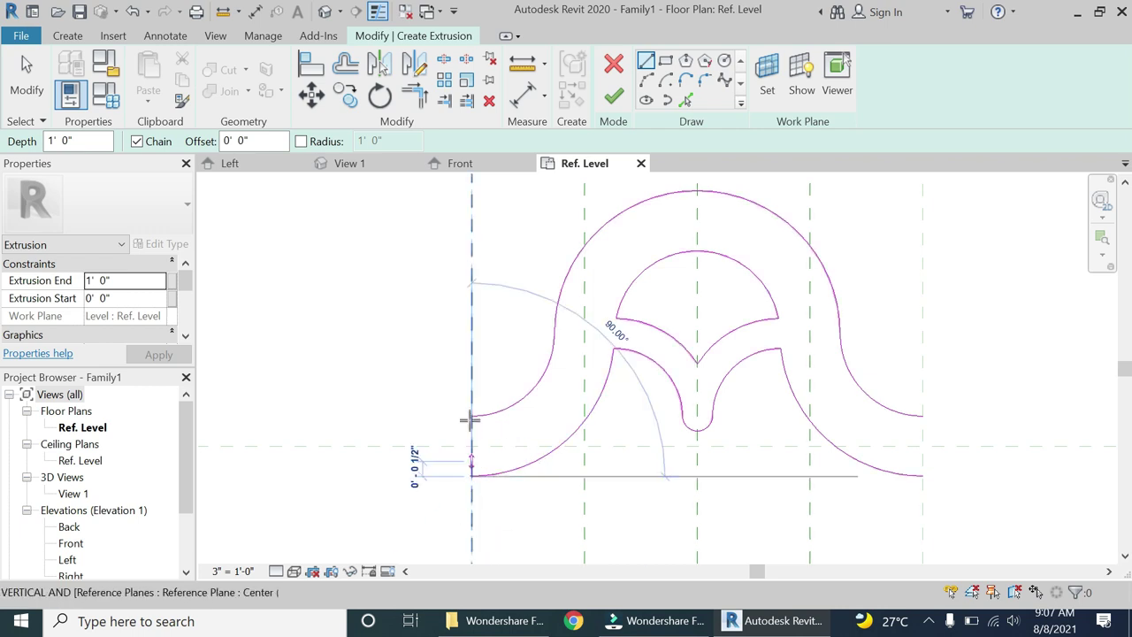
pyautogui.click(471, 416)
pyautogui.click(923, 476)
pyautogui.click(923, 416)
pyautogui.press('Escape')
pyautogui.click(675, 446)
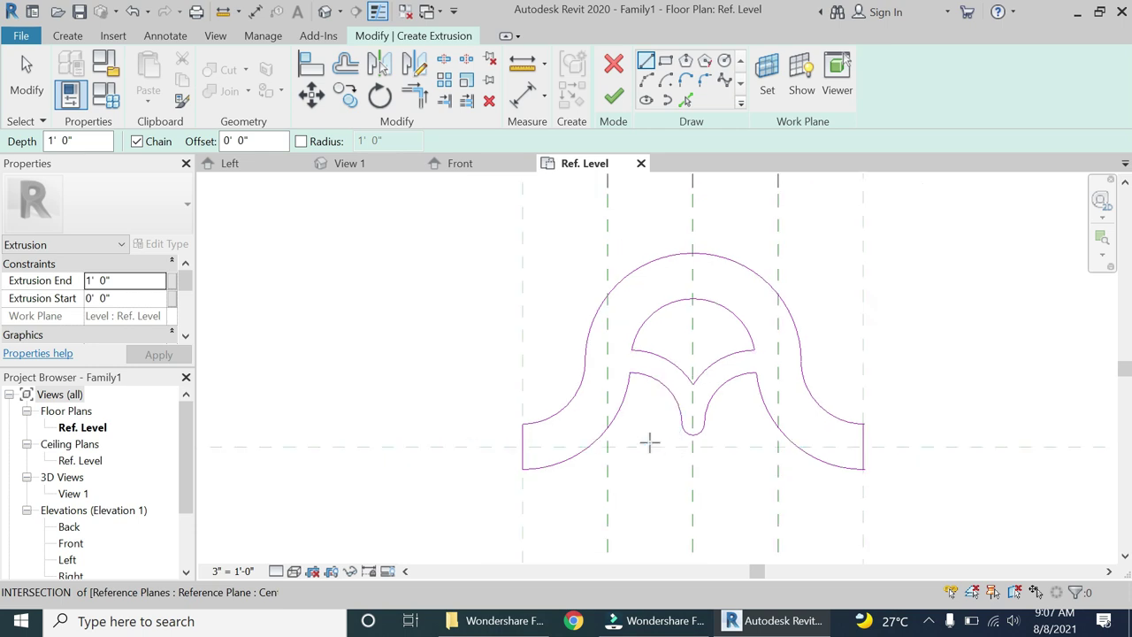
pyautogui.press('Escape')
pyautogui.press('Escape')
# Step: Set the Extrusion End to 2" and finish the wave extrusion
pyautogui.scroll(3, 528, 483)
pyautogui.scroll(-4, 482, 435)
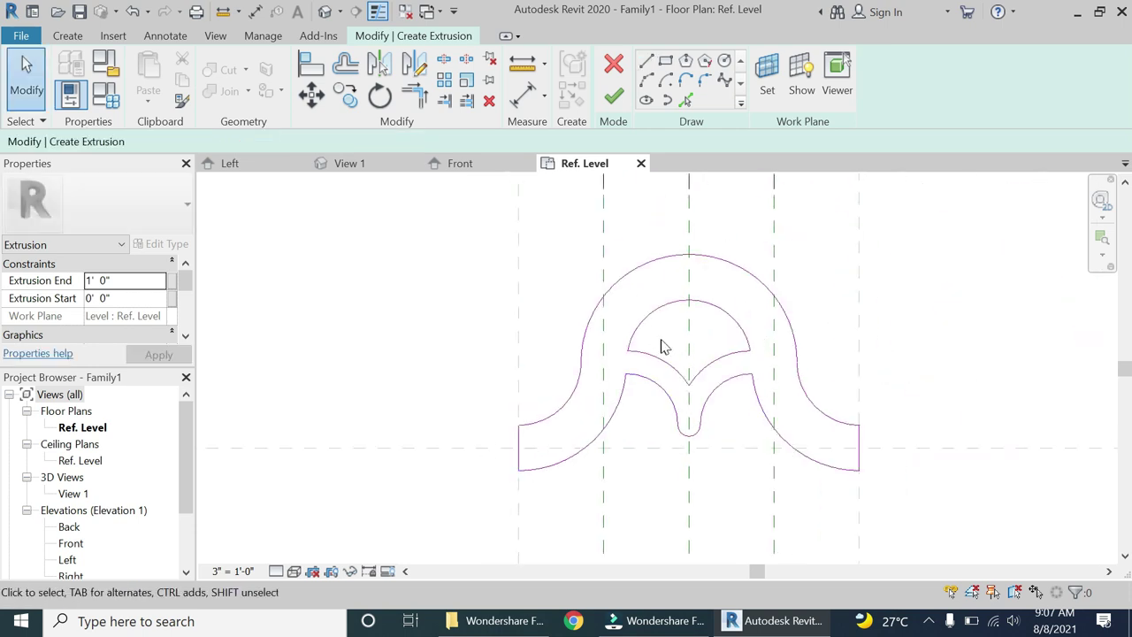
pyautogui.click(133, 298)
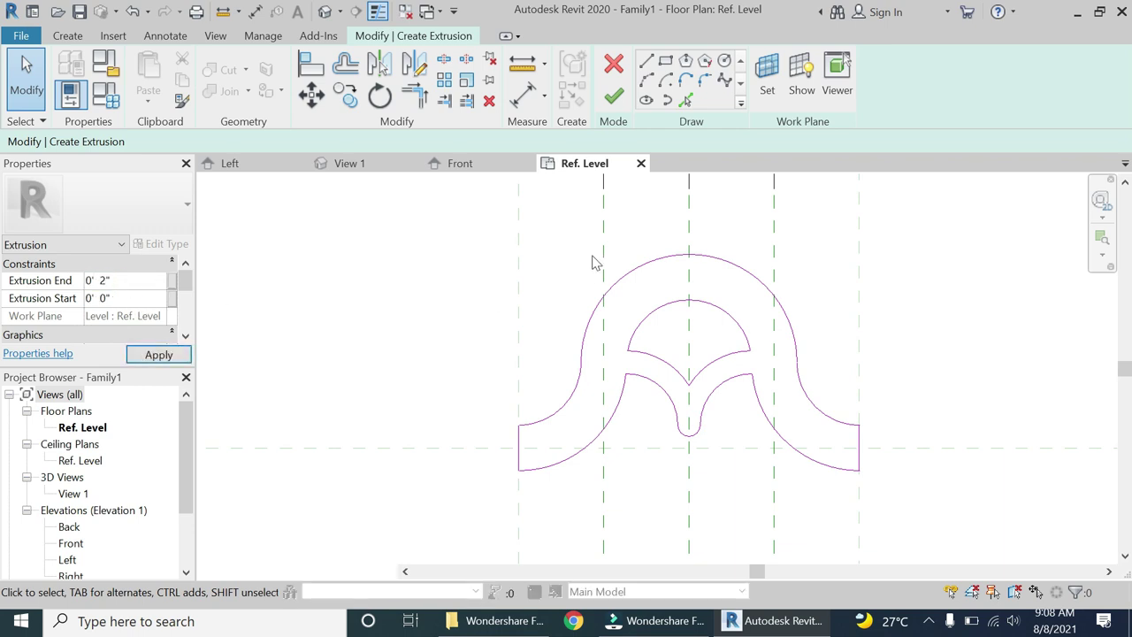
pyautogui.click(615, 98)
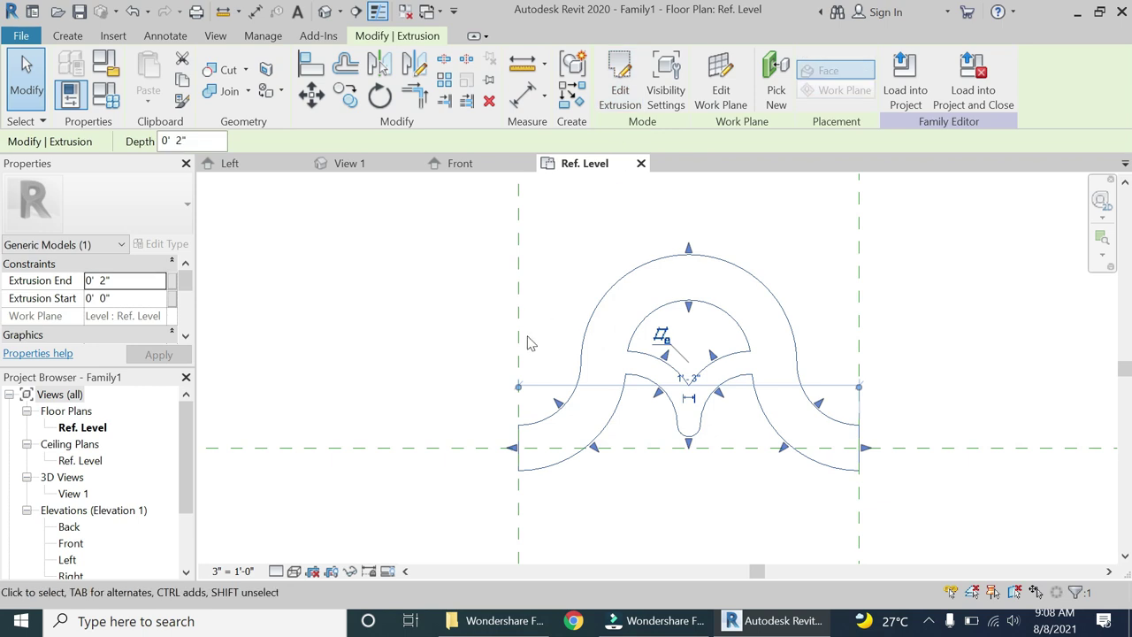
pyautogui.click(505, 384)
pyautogui.scroll(-3, 606, 440)
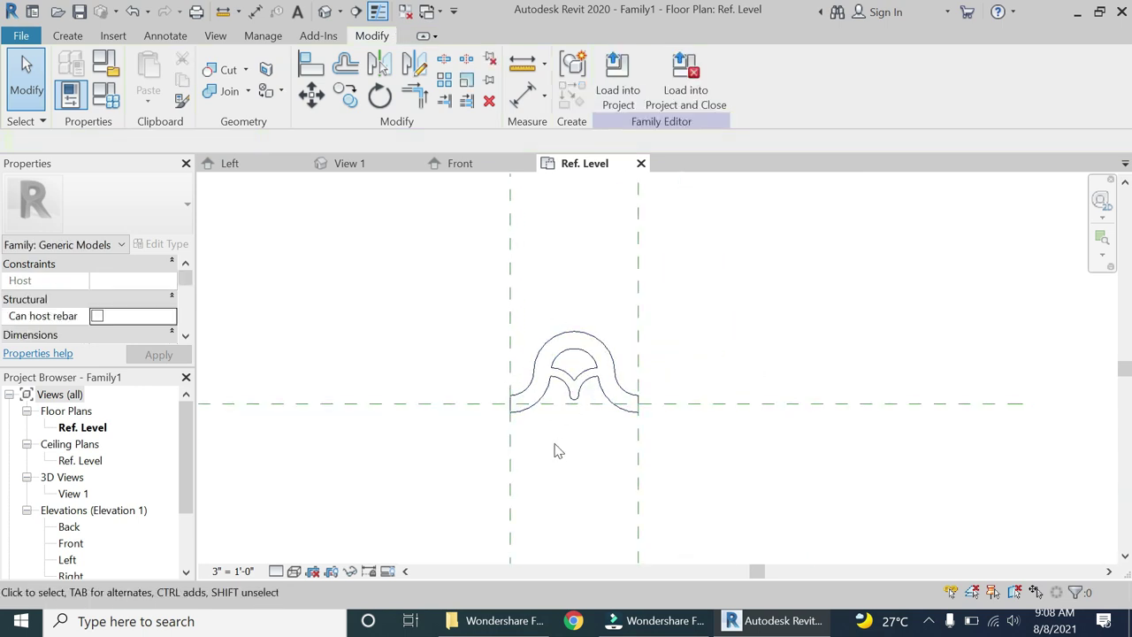
# Step: Move the wave extrusion straight down so the top midpoint of its outer arch lies on the horizontal reference plane
pyautogui.click(559, 348)
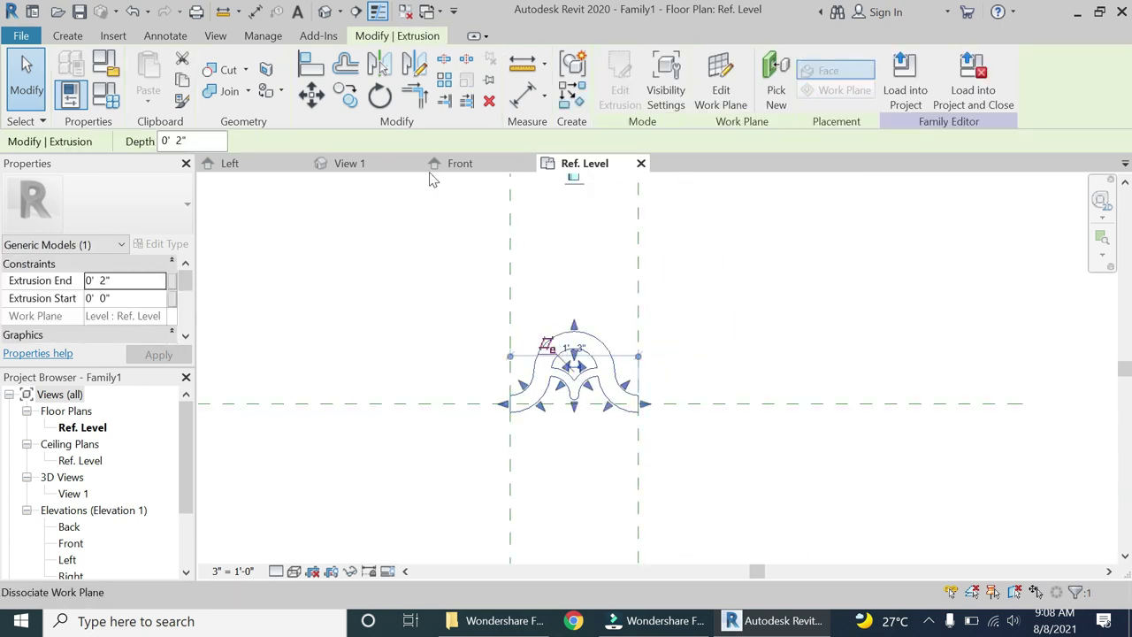
pyautogui.click(324, 95)
pyautogui.scroll(2, 576, 331)
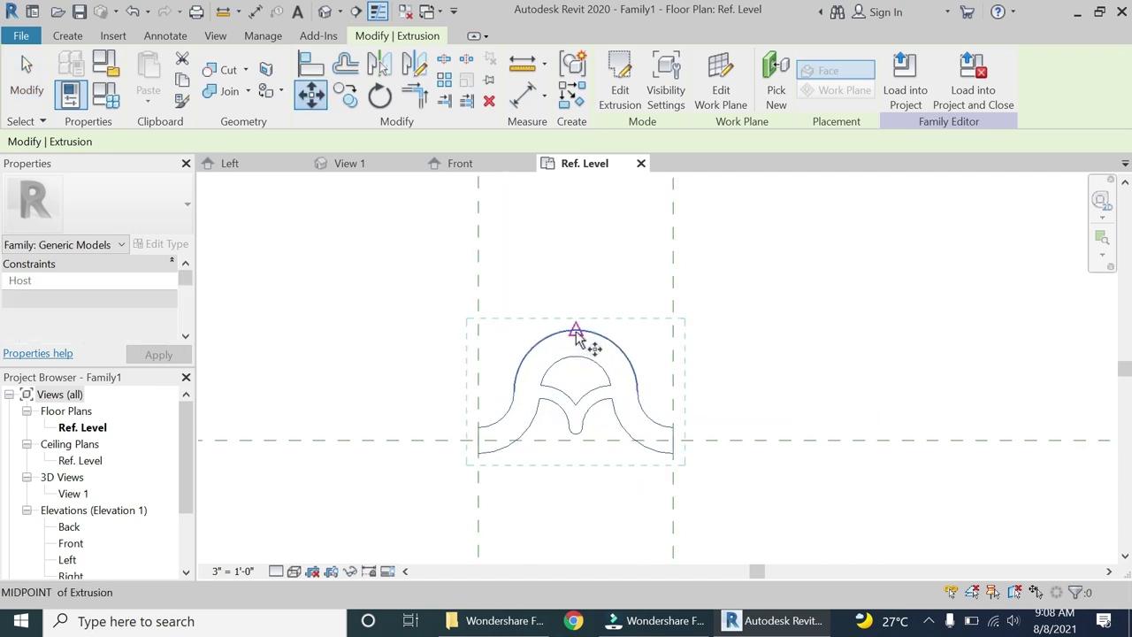
pyautogui.click(576, 331)
pyautogui.click(576, 439)
pyautogui.press('Escape')
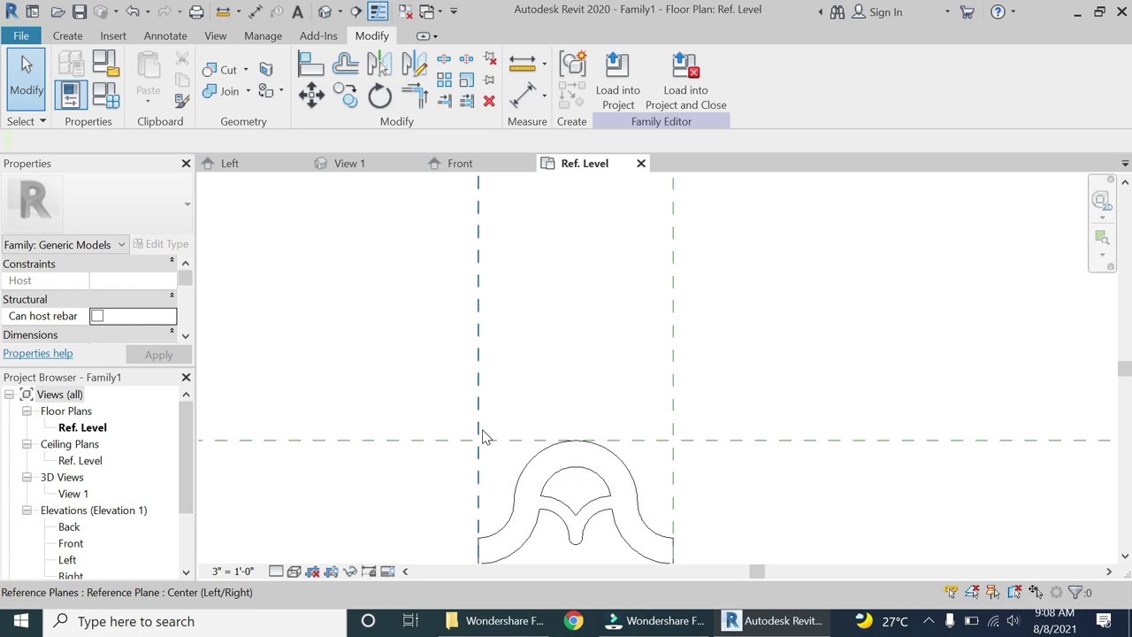
# Step: Start a second extrusion sketch with the Circle tool at the left end of the wave
pyautogui.scroll(-1, 487, 438)
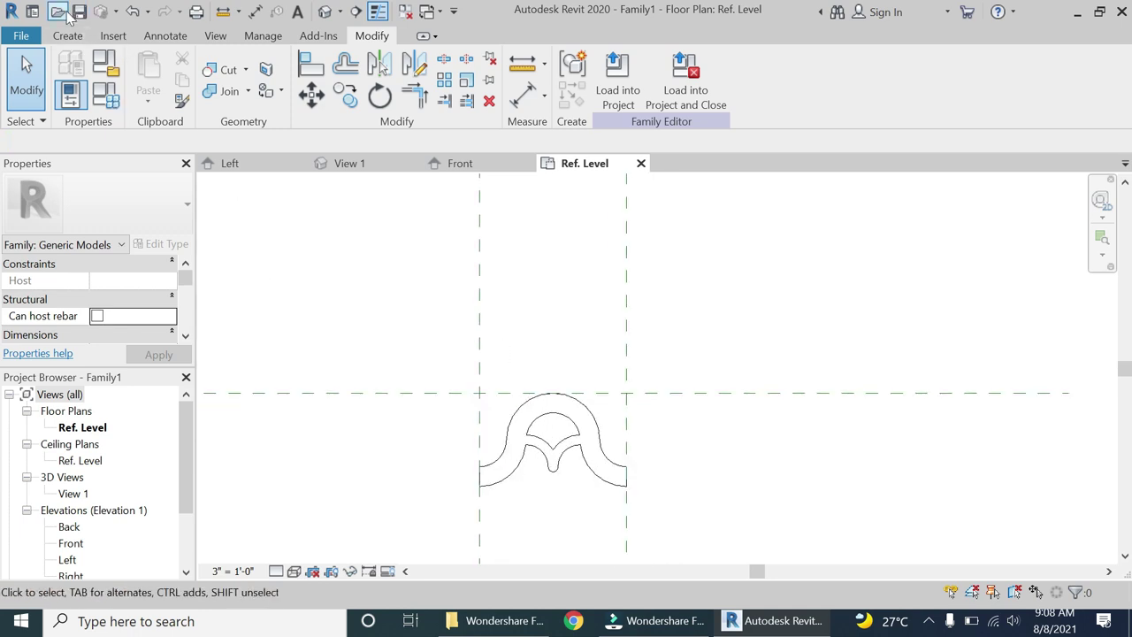
pyautogui.click(67, 35)
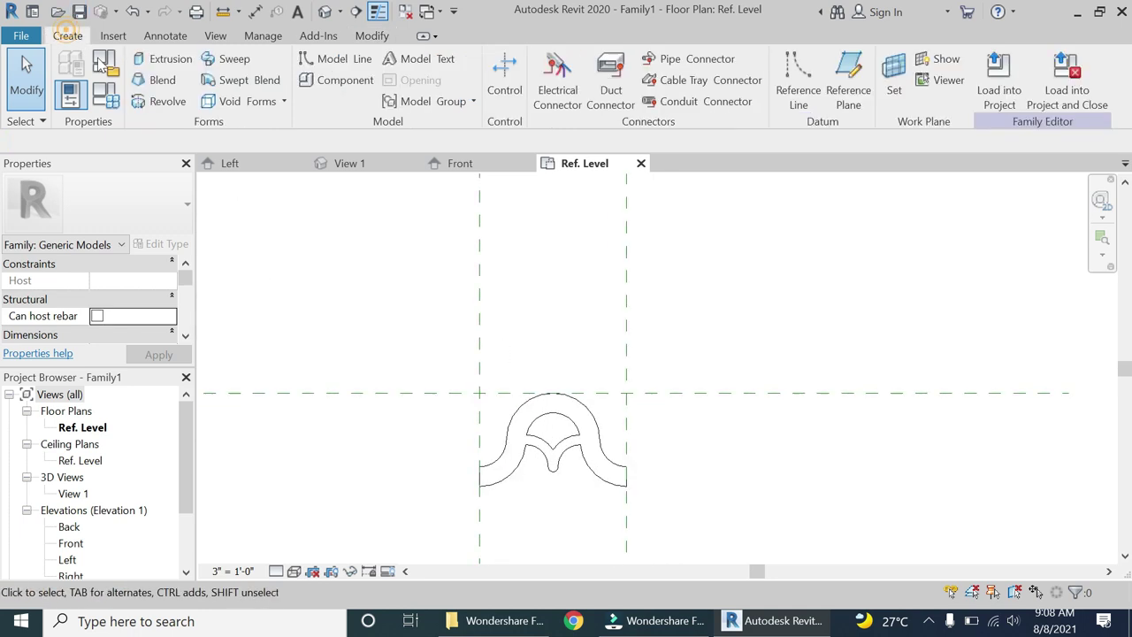
pyautogui.click(161, 60)
pyautogui.click(723, 60)
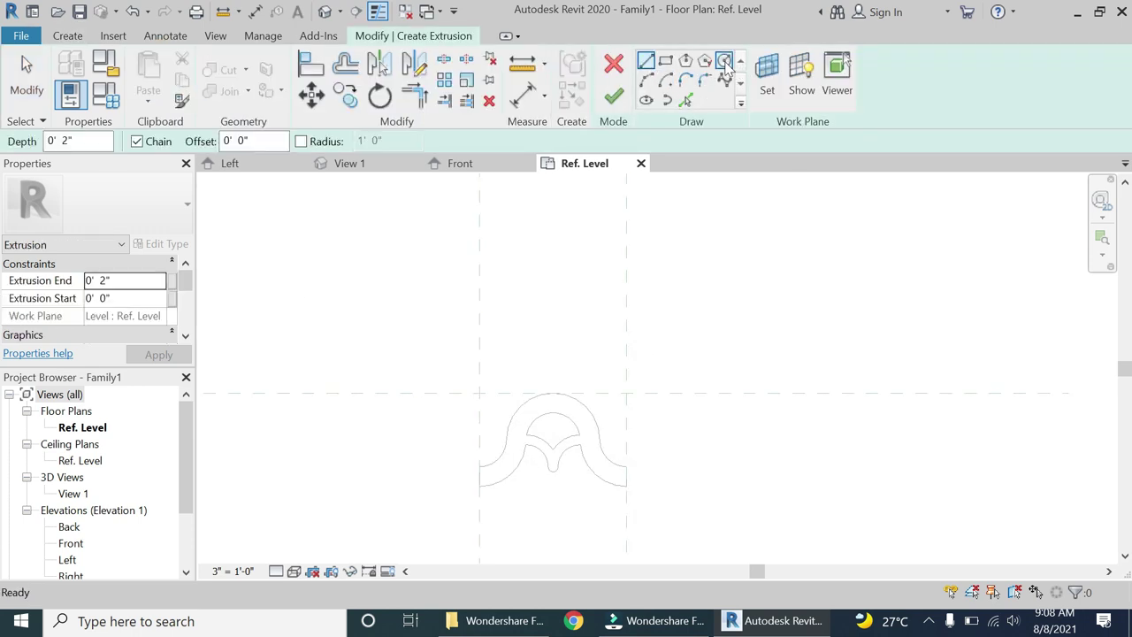
pyautogui.scroll(3, 490, 462)
pyautogui.scroll(1, 489, 463)
# Step: Try to sketch a circle centred on the left reference plane, reaching down to the wave's upper end corner
pyautogui.click(468, 434)
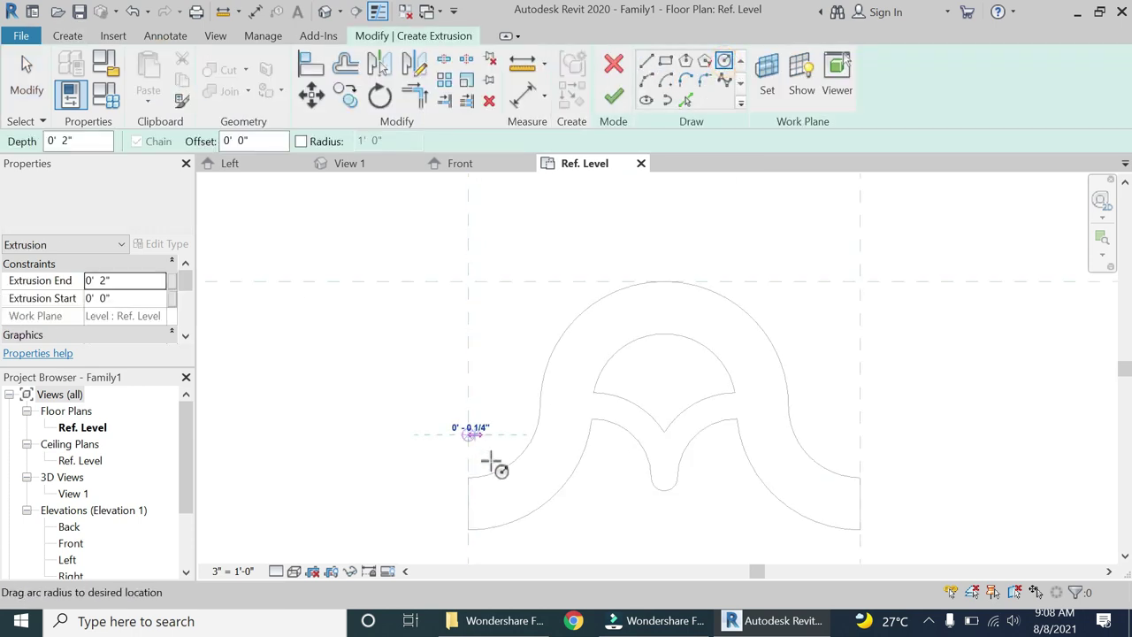
pyautogui.click(469, 478)
pyautogui.click(529, 354)
pyautogui.press('Escape')
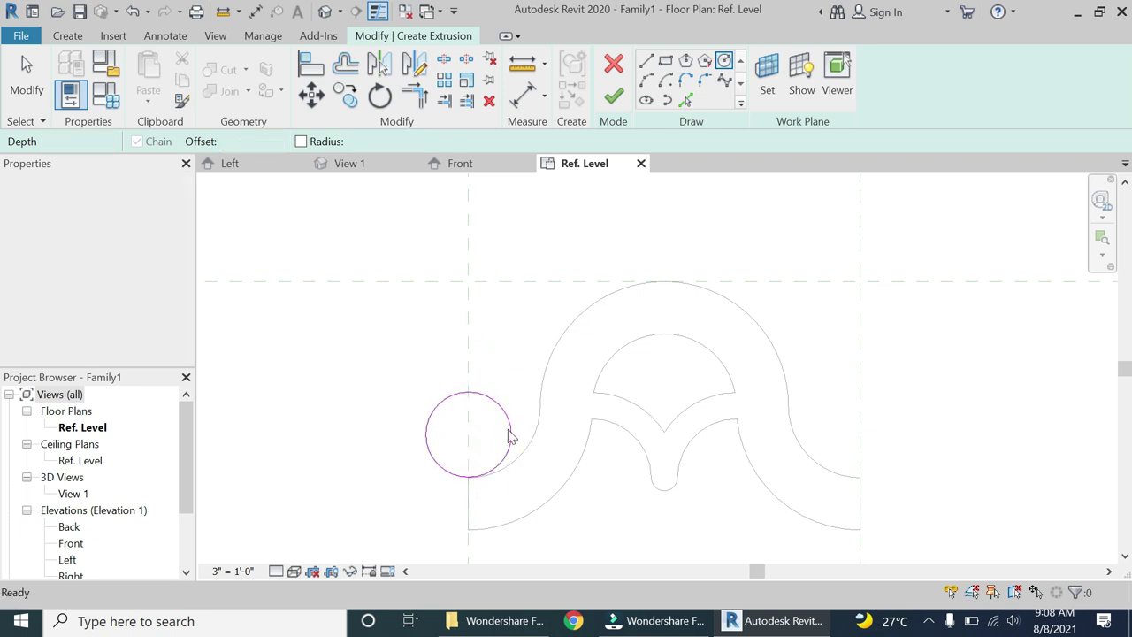
pyautogui.press('Escape')
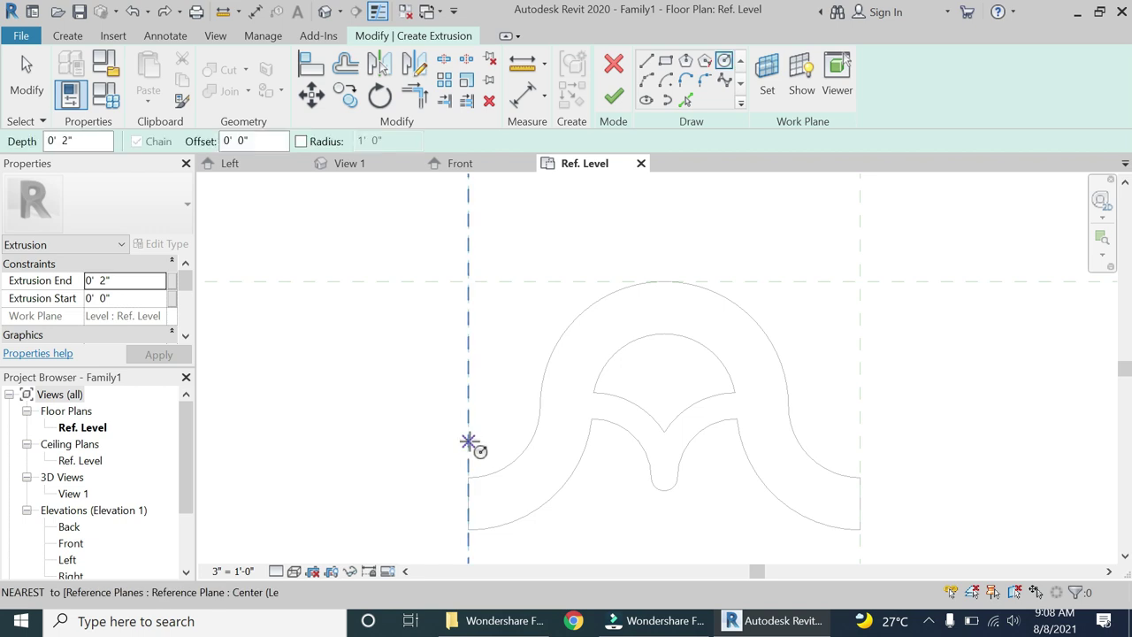
# Step: Sketch a circle of about 1 3/8" radius centred on the left reference plane, passing through the wave's upper left corner
pyautogui.click(468, 440)
pyautogui.click(469, 479)
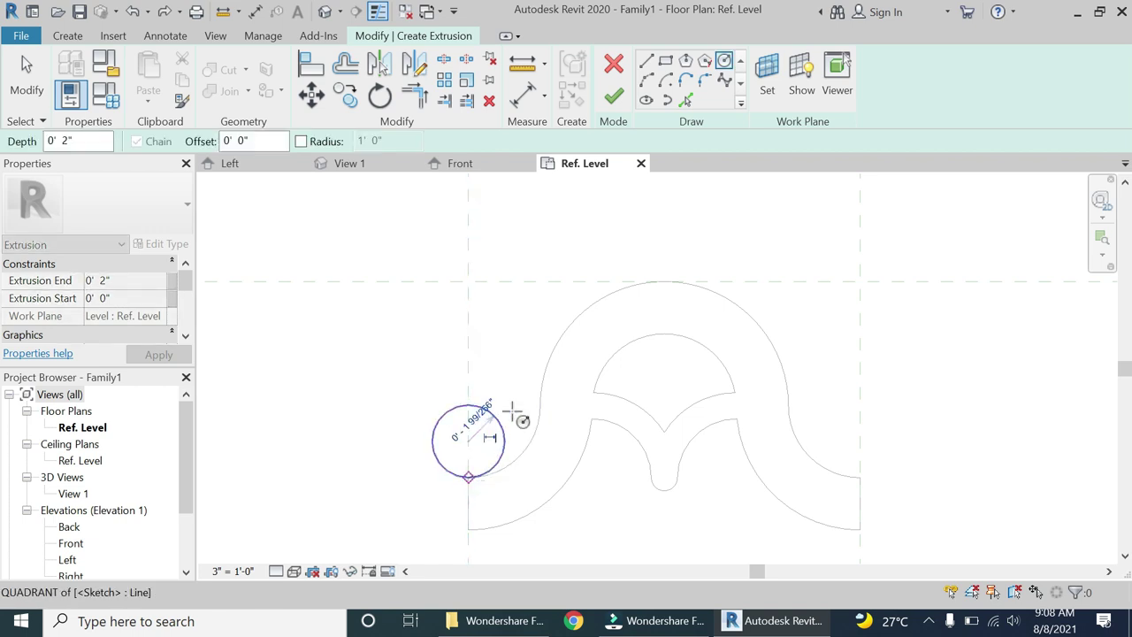
pyautogui.press('Escape')
pyautogui.press('Escape')
# Step: Copy the circle up and to the right, near the left flank of the wave's outer arch
pyautogui.click(495, 426)
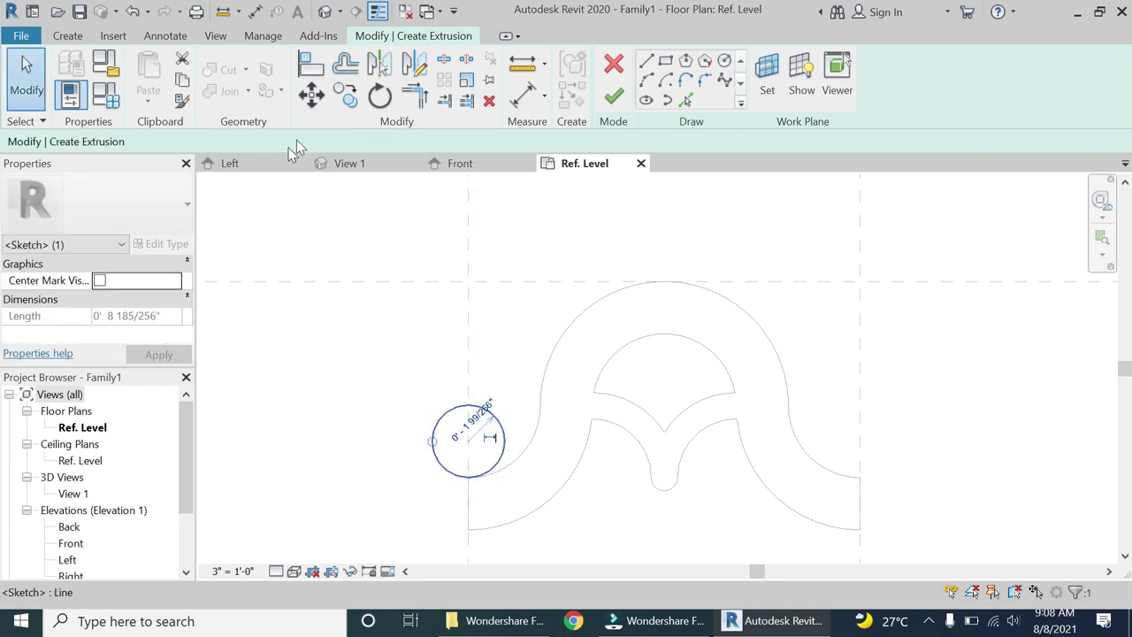
pyautogui.click(345, 94)
pyautogui.click(469, 440)
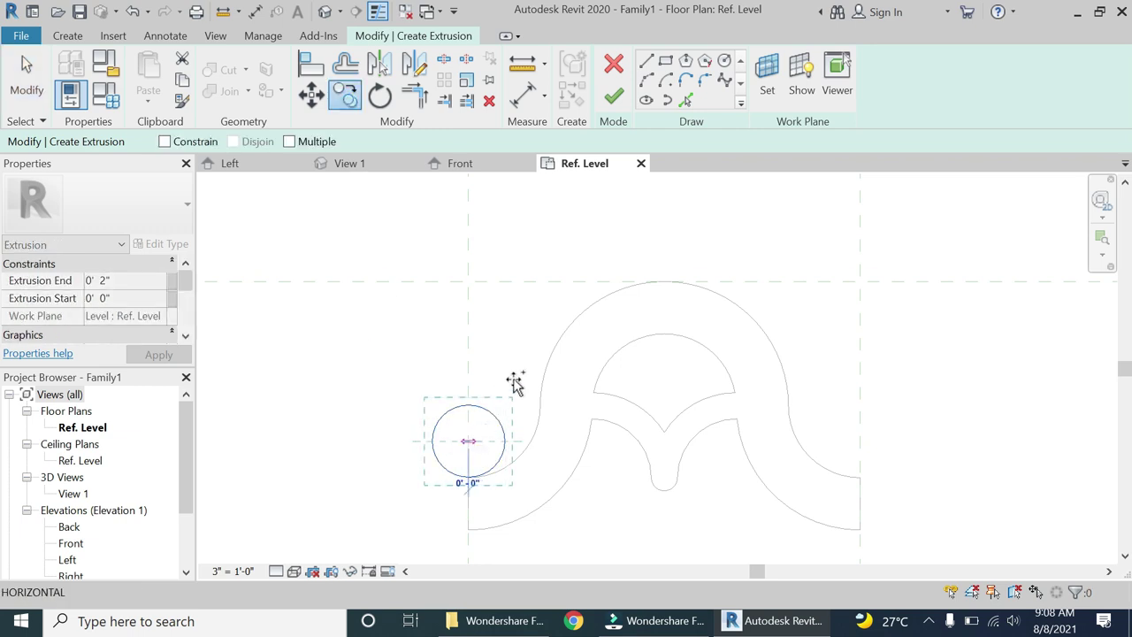
pyautogui.click(531, 333)
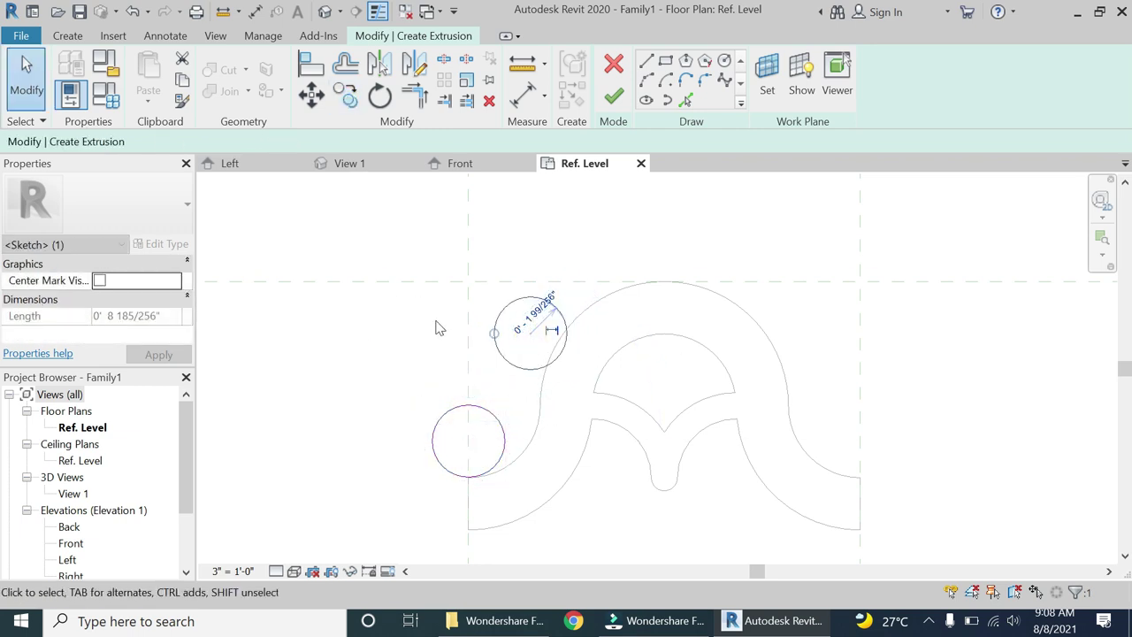
# Step: Move the copied circle so its edge touches the outside of the wave's outer arch
pyautogui.press('m')
pyautogui.press('v')
pyautogui.scroll(4, 571, 370)
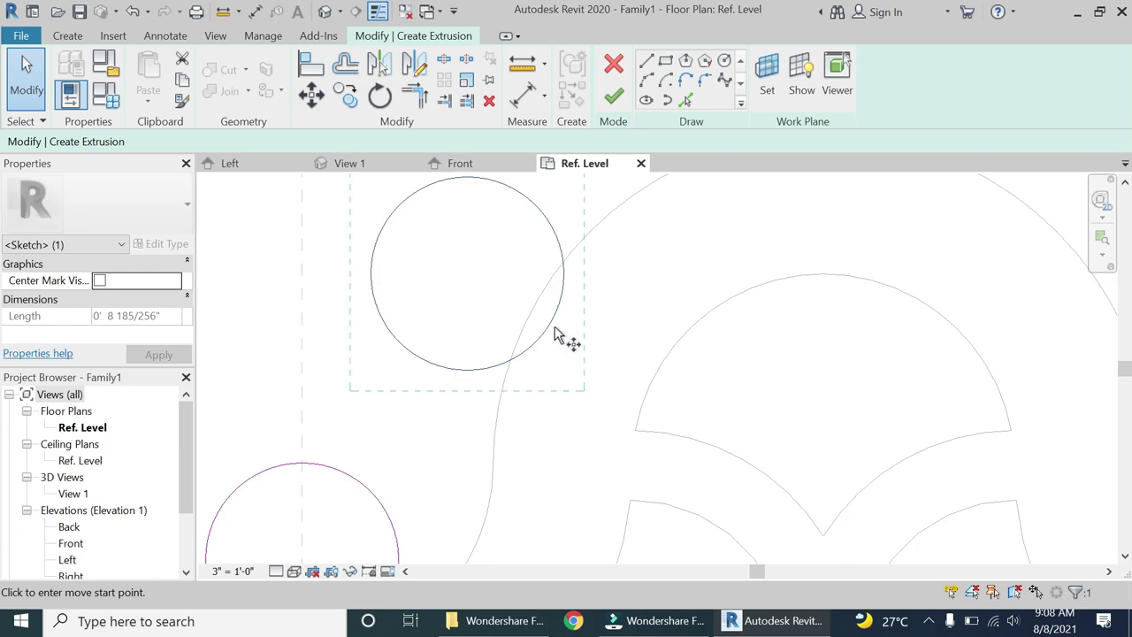
pyautogui.click(563, 352)
pyautogui.click(522, 341)
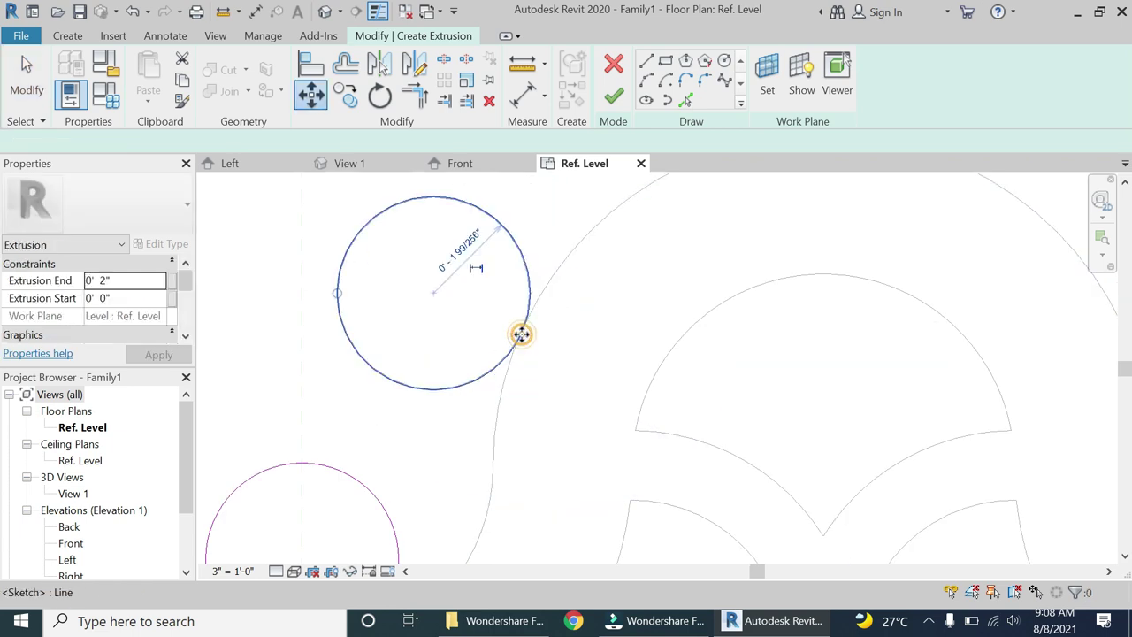
pyautogui.press('Escape')
pyautogui.scroll(-3, 557, 394)
pyautogui.press('Escape')
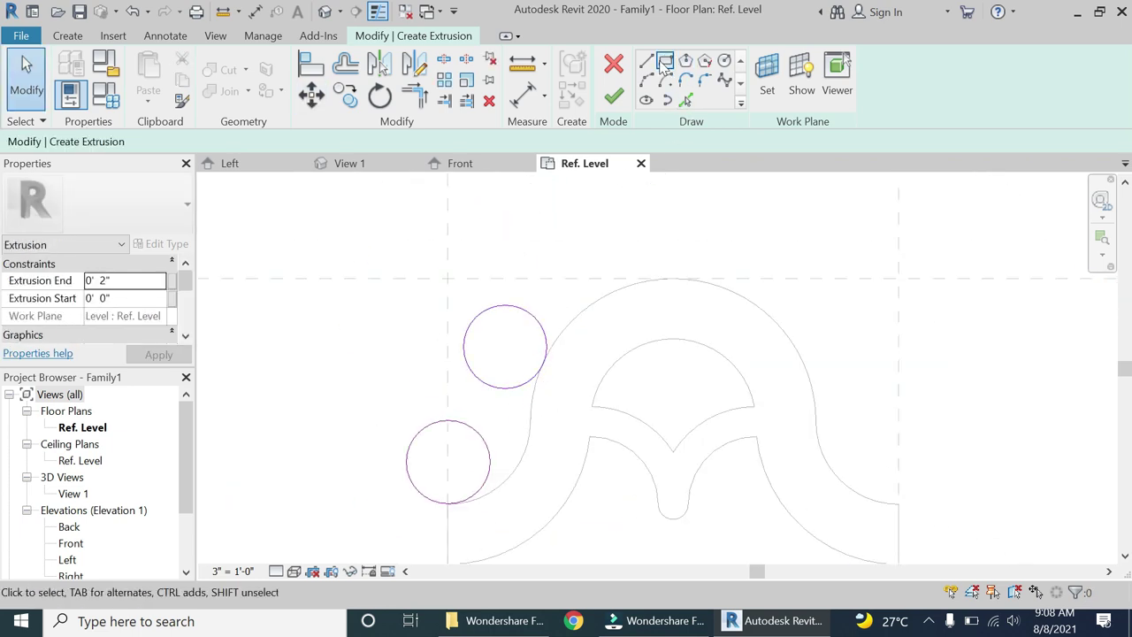
# Step: Draw a vertical line across the lower circle's full diameter along the left reference plane
pyautogui.press('l')
pyautogui.press('i')
pyautogui.click(448, 422)
pyautogui.click(448, 504)
pyautogui.press('Escape')
# Step: Split the lower circle on its left side and trim it against the vertical line, keeping only the right half
pyautogui.click(440, 80)
pyautogui.click(405, 471)
pyautogui.press('Escape')
pyautogui.click(407, 469)
pyautogui.press('Escape')
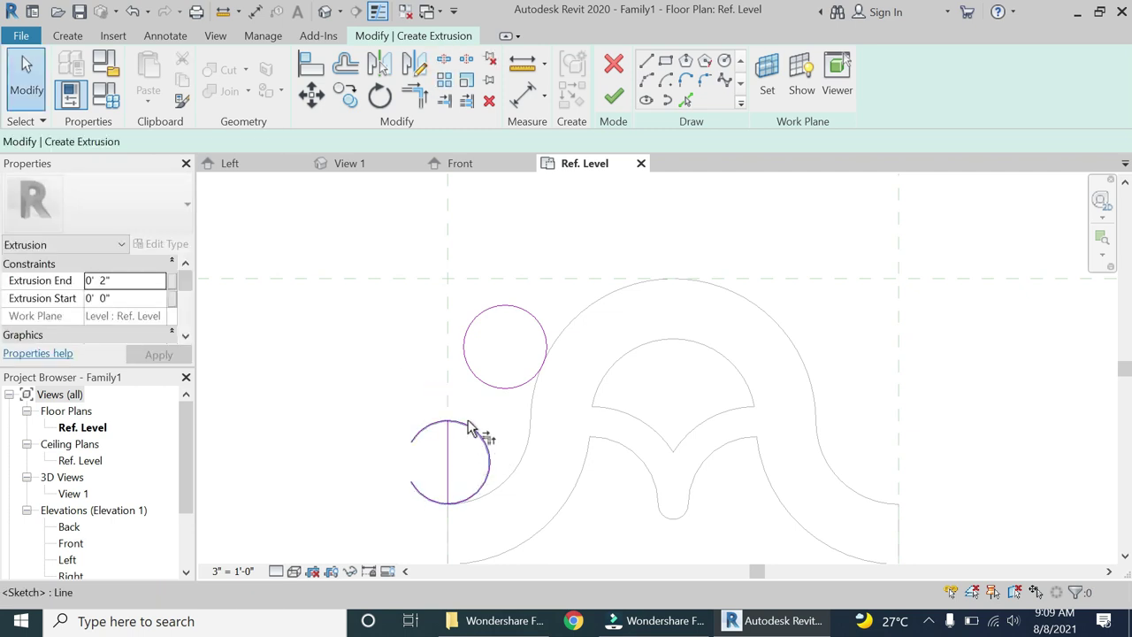
pyautogui.press('r')
pyautogui.click(449, 465)
pyautogui.click(473, 497)
pyautogui.press('Escape')
pyautogui.scroll(-2, 412, 476)
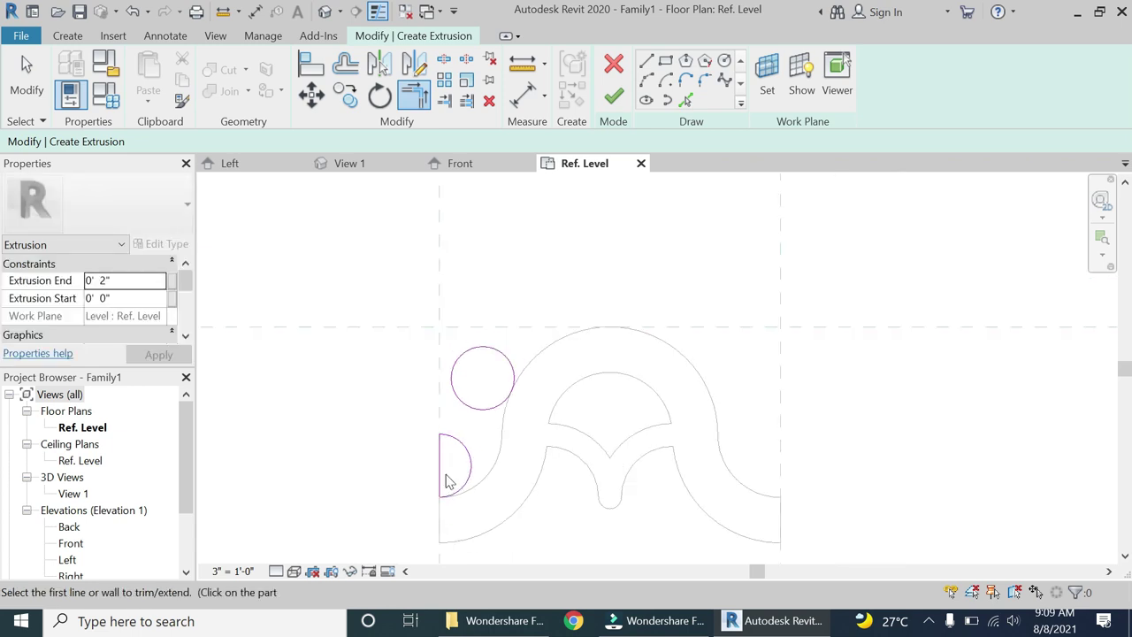
pyautogui.press('Escape')
# Step: Mirror a copy of the circle and half circle about a vertical axis through the midpoint of the wave's arch
pyautogui.moveTo(567, 516); pyautogui.dragTo(379, 328)
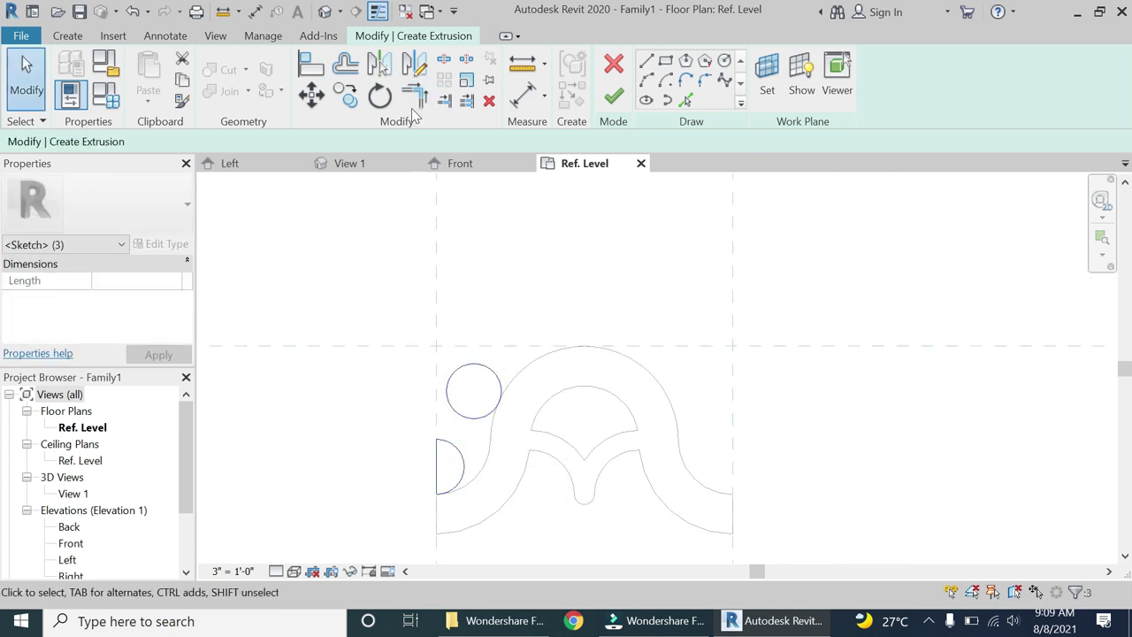
pyautogui.click(414, 64)
pyautogui.click(584, 342)
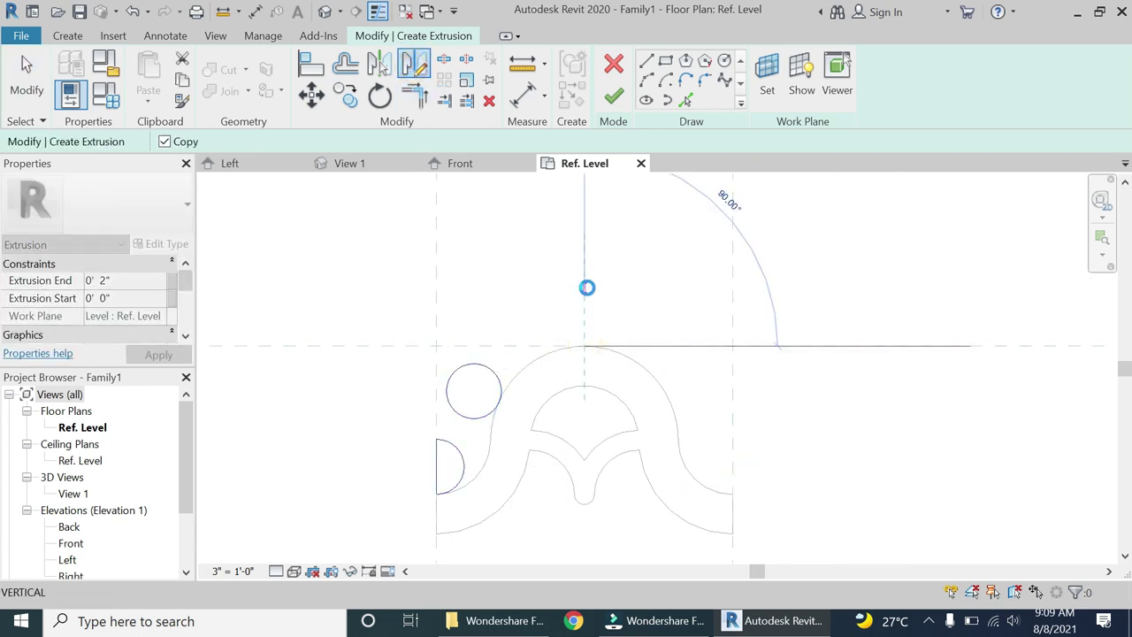
pyautogui.click(587, 291)
pyautogui.press('Escape')
pyautogui.scroll(-1, 522, 320)
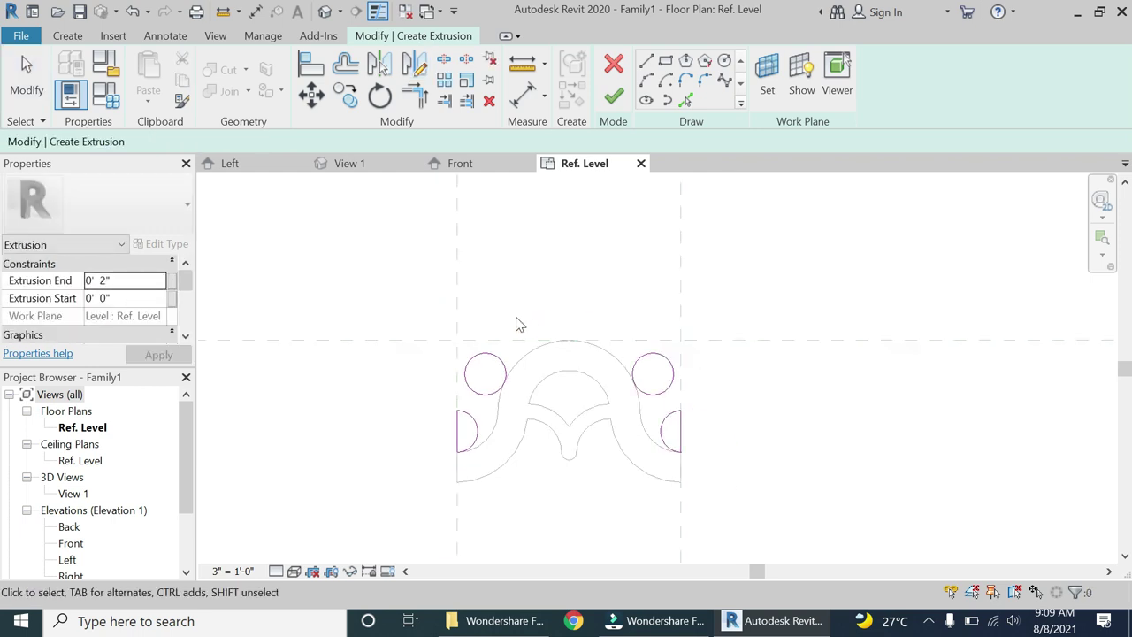
# Step: Set the Extrusion End to 1" and the Extrusion Start to 1/2", and finish the extrusion of the circles and half circles
pyautogui.click(119, 280)
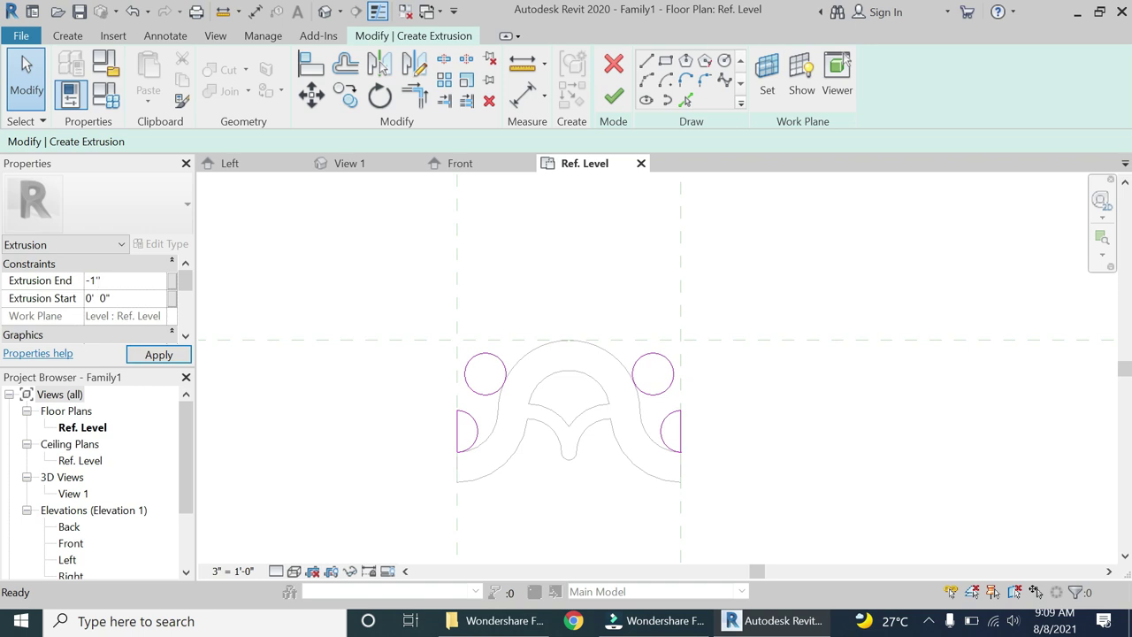
pyautogui.click(126, 281)
pyautogui.click(613, 96)
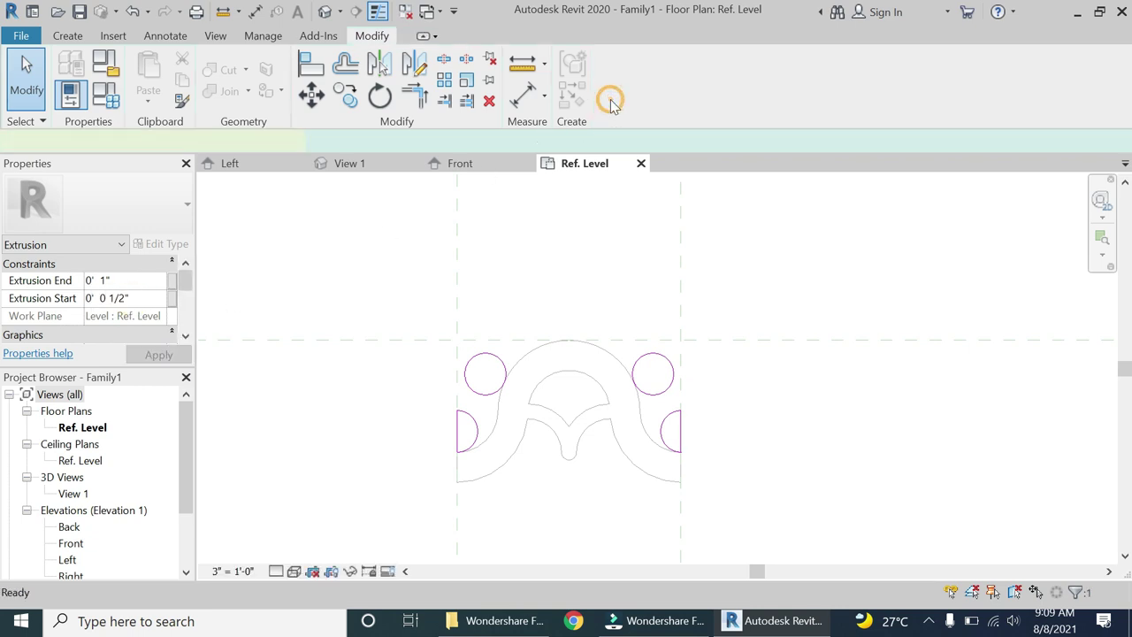
pyautogui.click(592, 255)
# Step: Start a void sweep and sketch its path by picking the wave's outer edge, including the central arch and both side curves
pyautogui.click(68, 36)
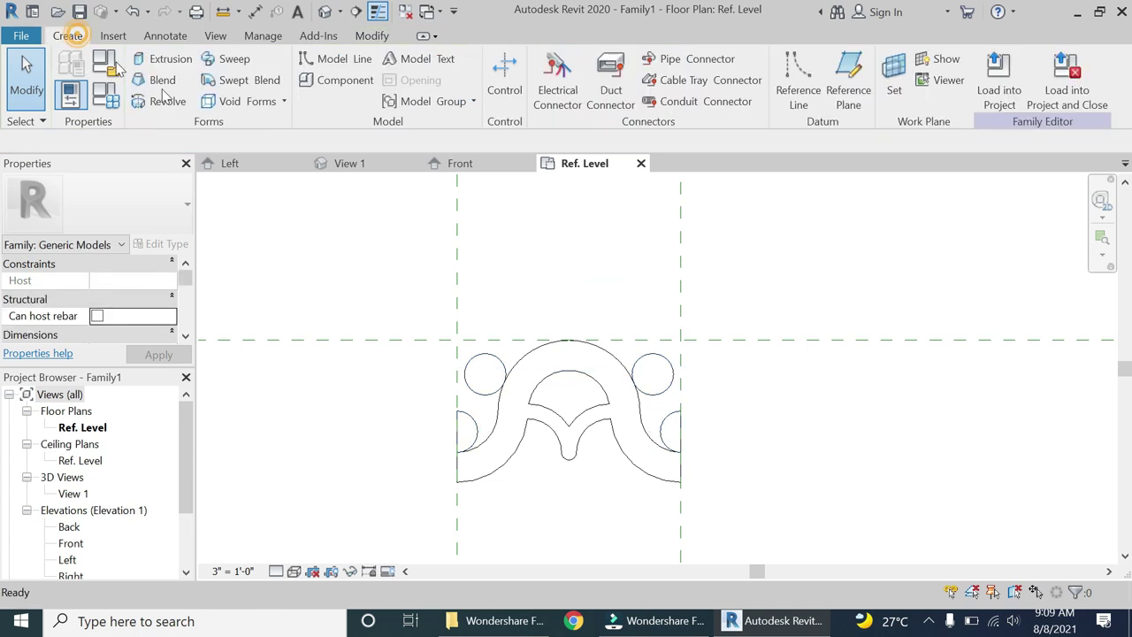
pyautogui.click(278, 101)
pyautogui.click(265, 237)
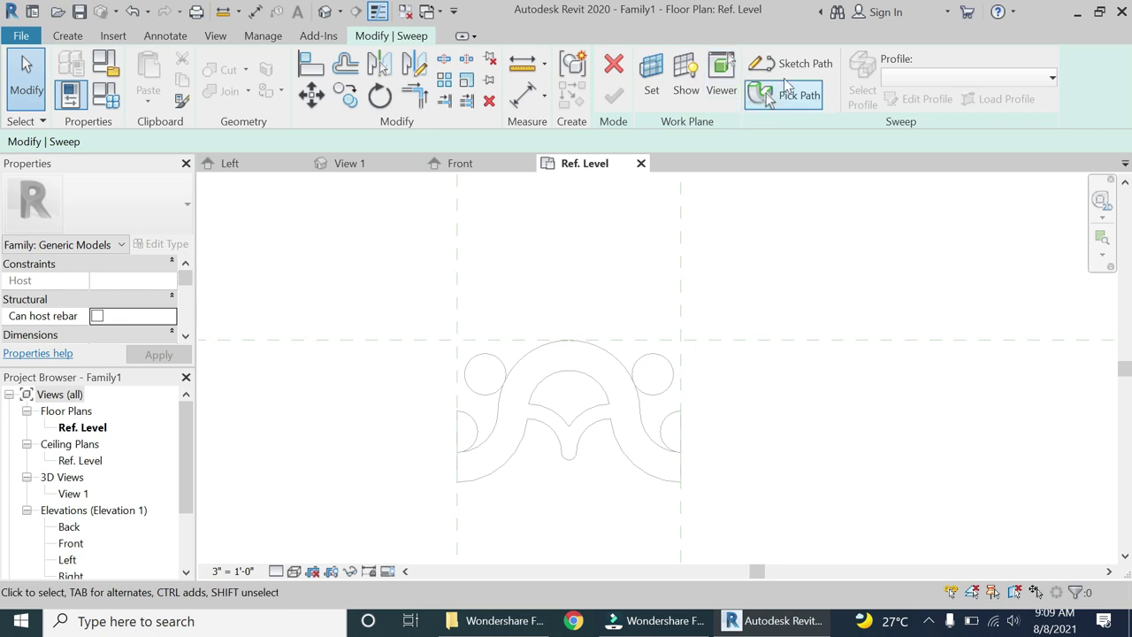
pyautogui.click(793, 64)
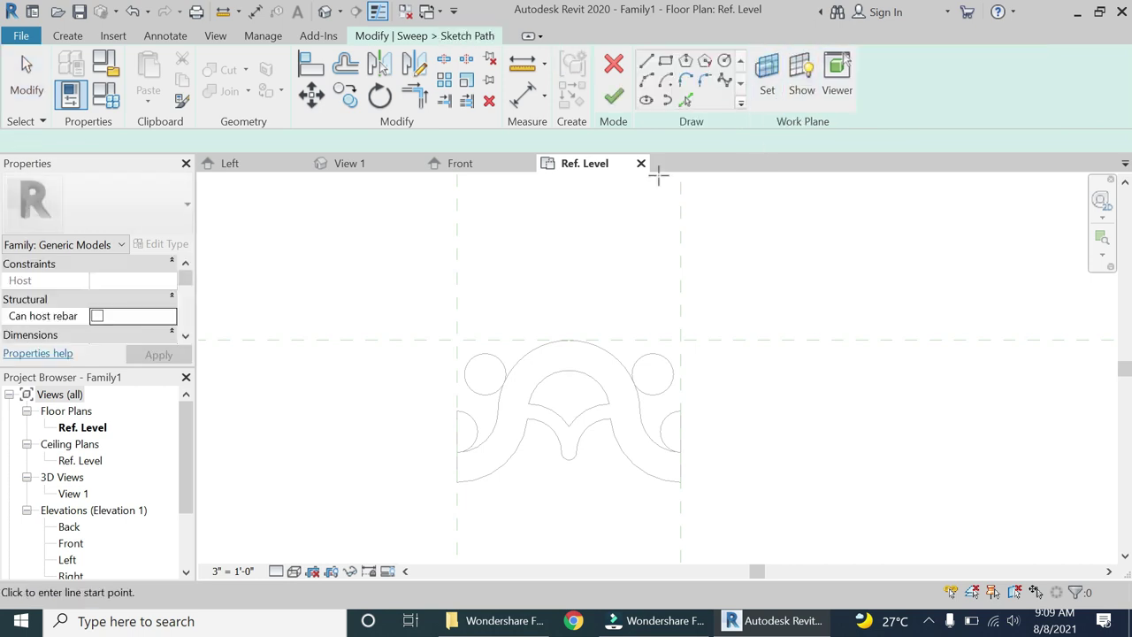
pyautogui.click(687, 100)
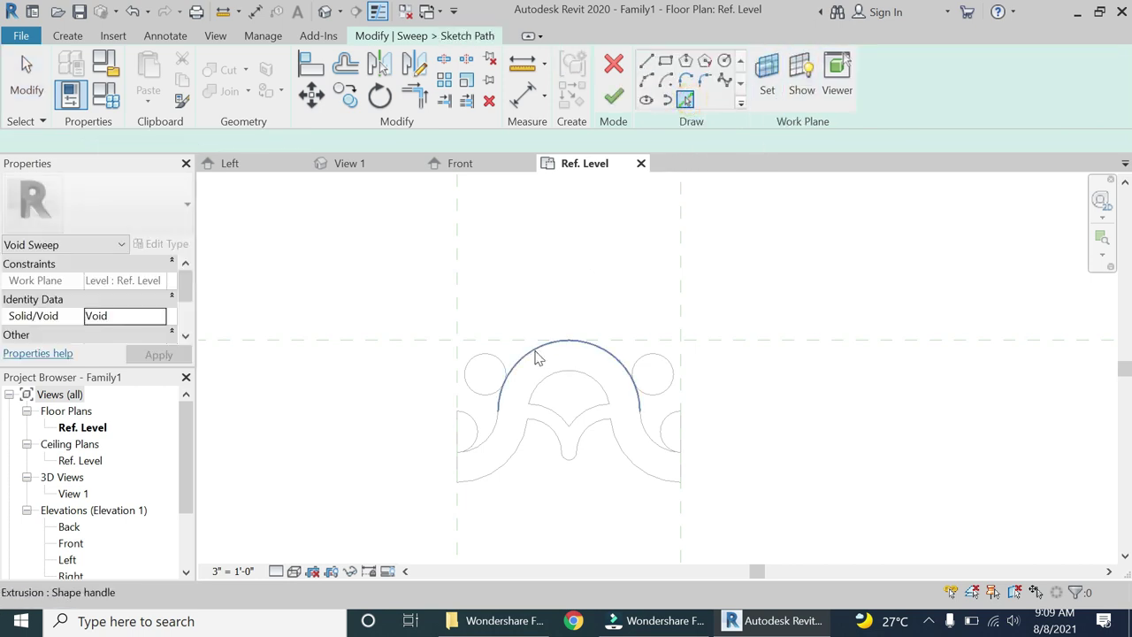
pyautogui.click(537, 352)
pyautogui.scroll(1, 505, 409)
pyautogui.scroll(1, 500, 430)
pyautogui.click(482, 438)
pyautogui.click(702, 450)
pyautogui.press('Escape')
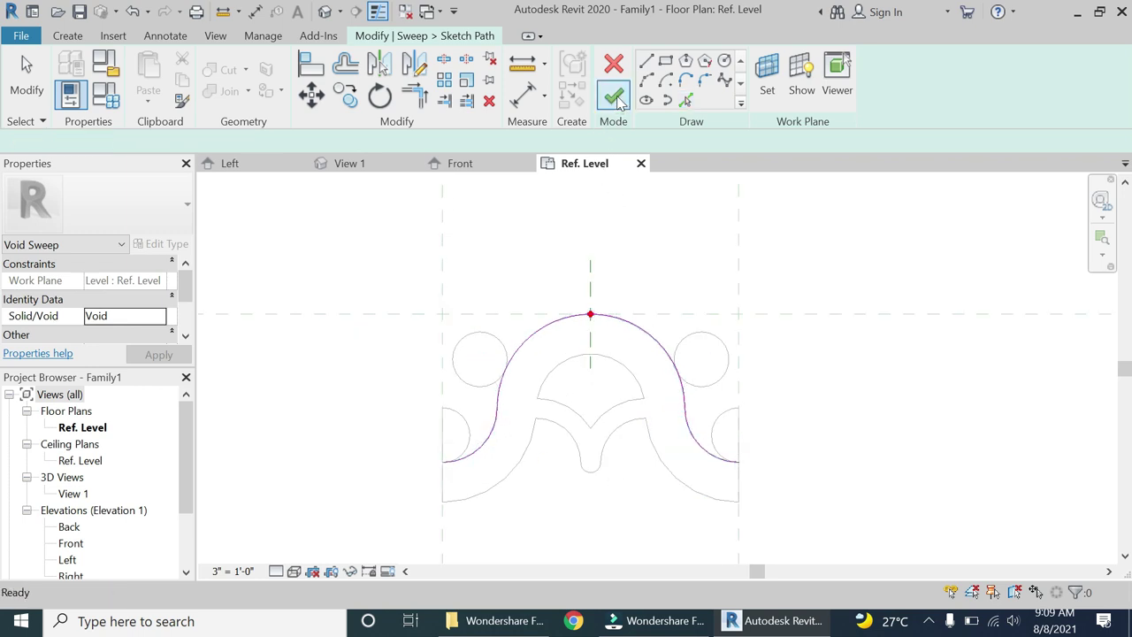
pyautogui.click(617, 97)
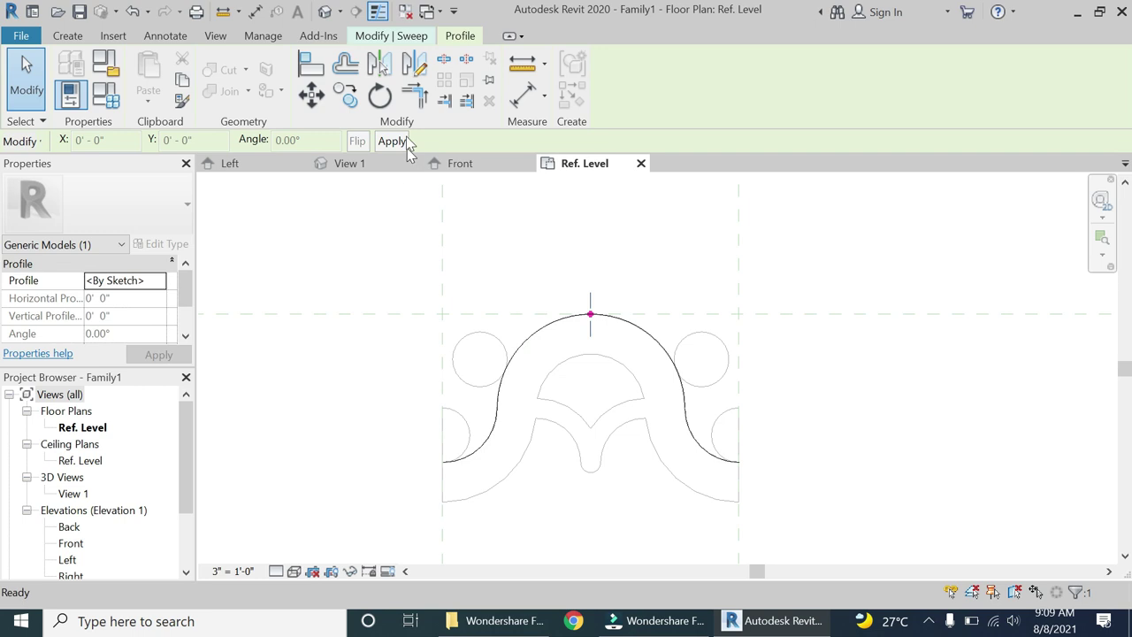
# Step: Open the Left elevation and start editing the void sweep's profile as a sketch
pyautogui.click(393, 141)
pyautogui.click(855, 99)
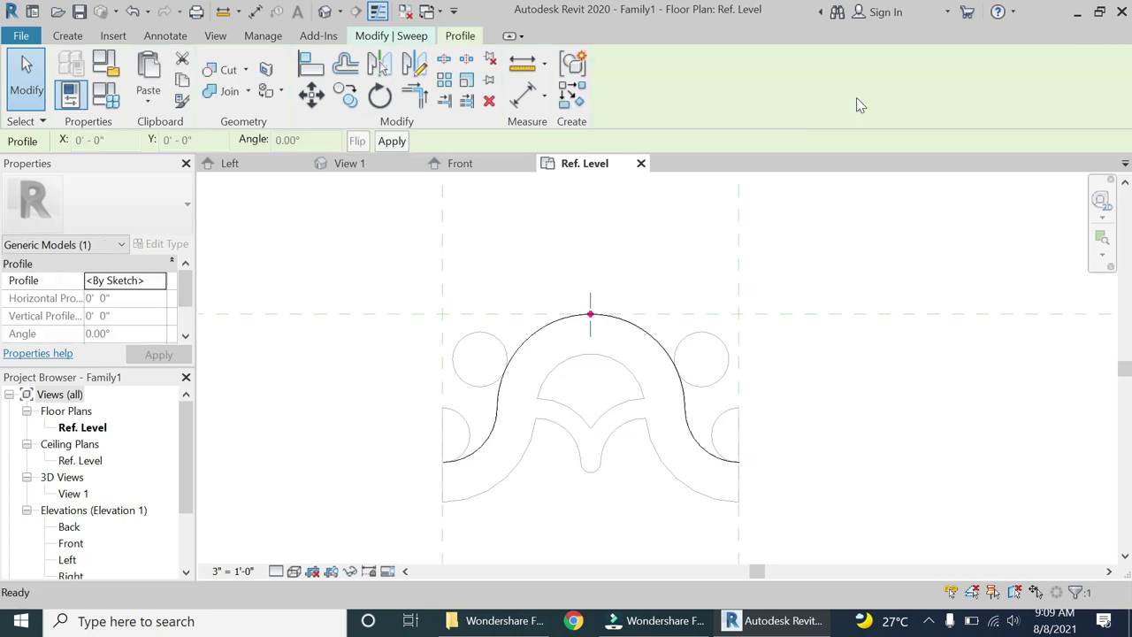
pyautogui.scroll(-1, 69, 549)
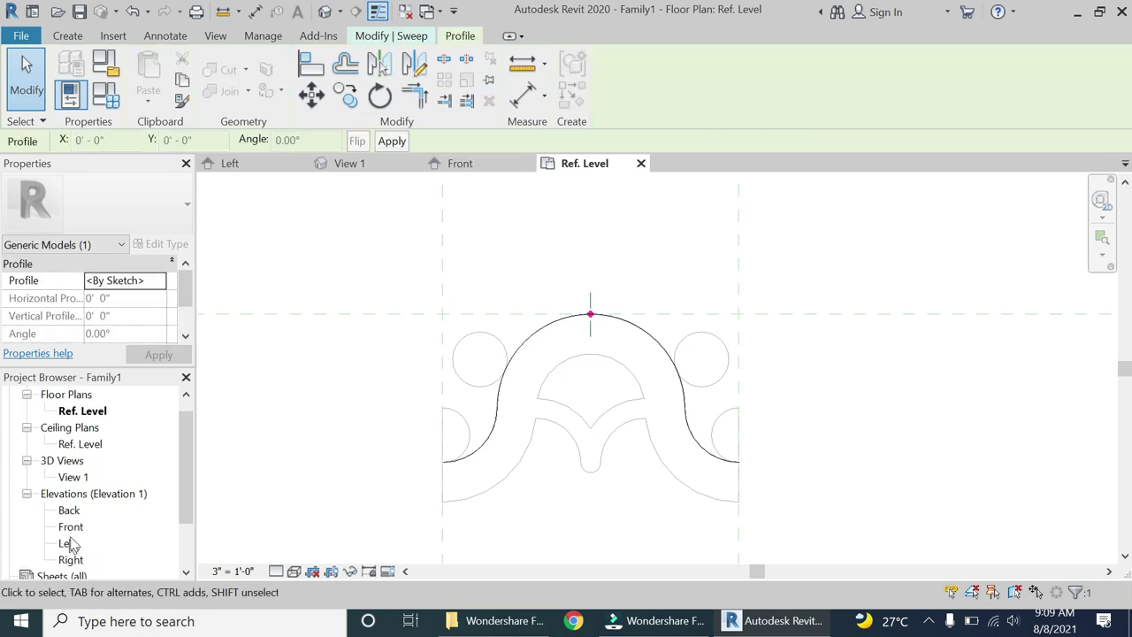
pyautogui.doubleClick(69, 545)
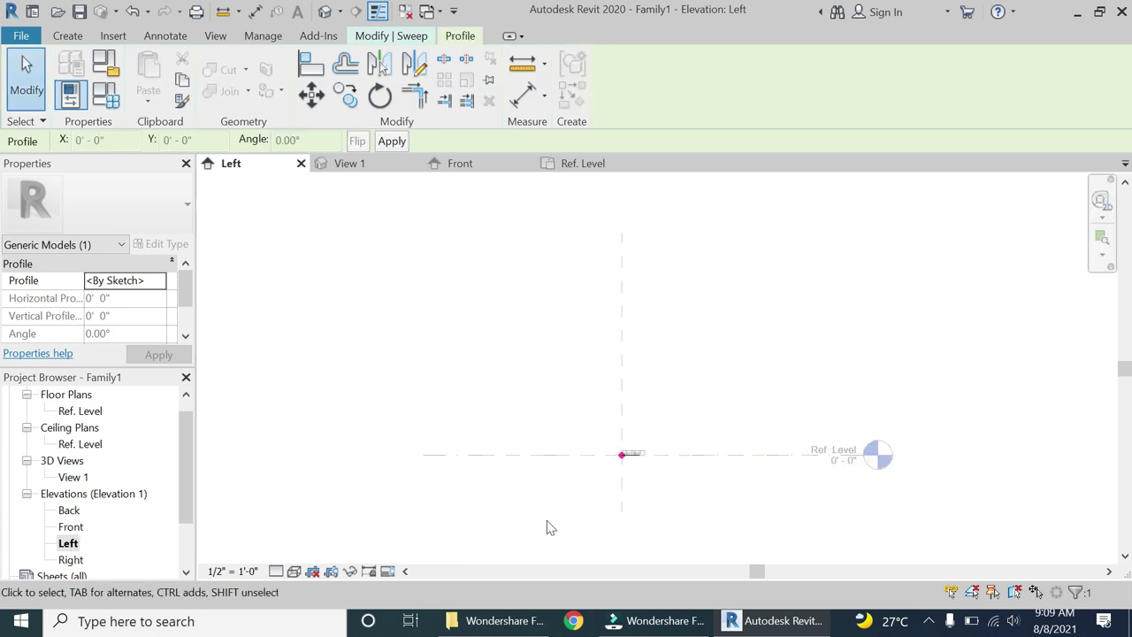
pyautogui.scroll(10, 642, 475)
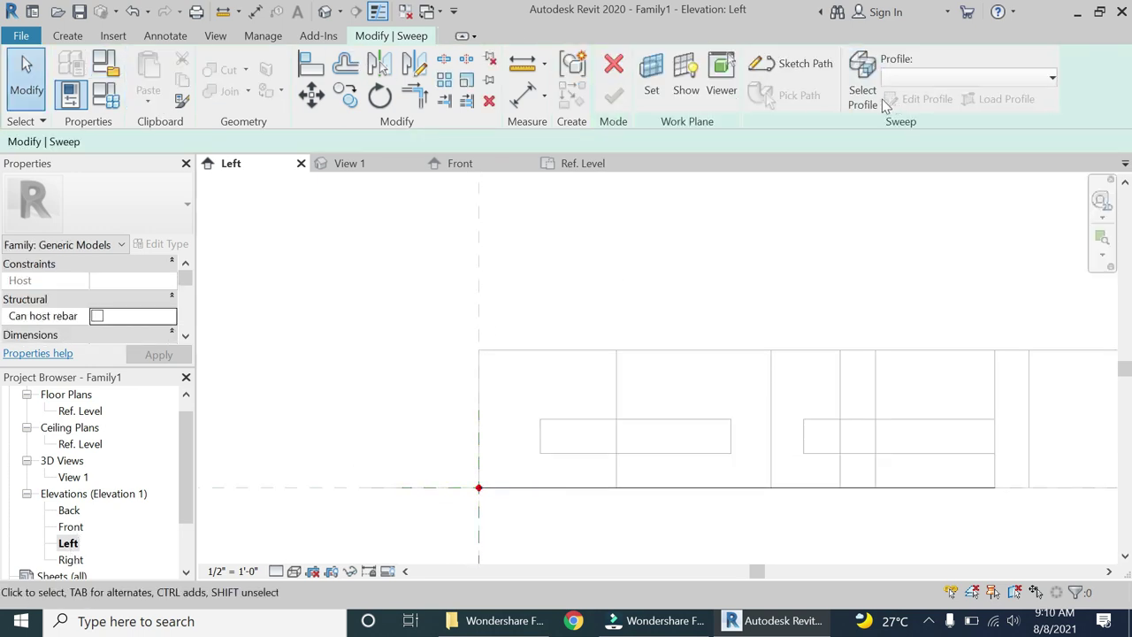
pyautogui.click(876, 106)
pyautogui.click(416, 37)
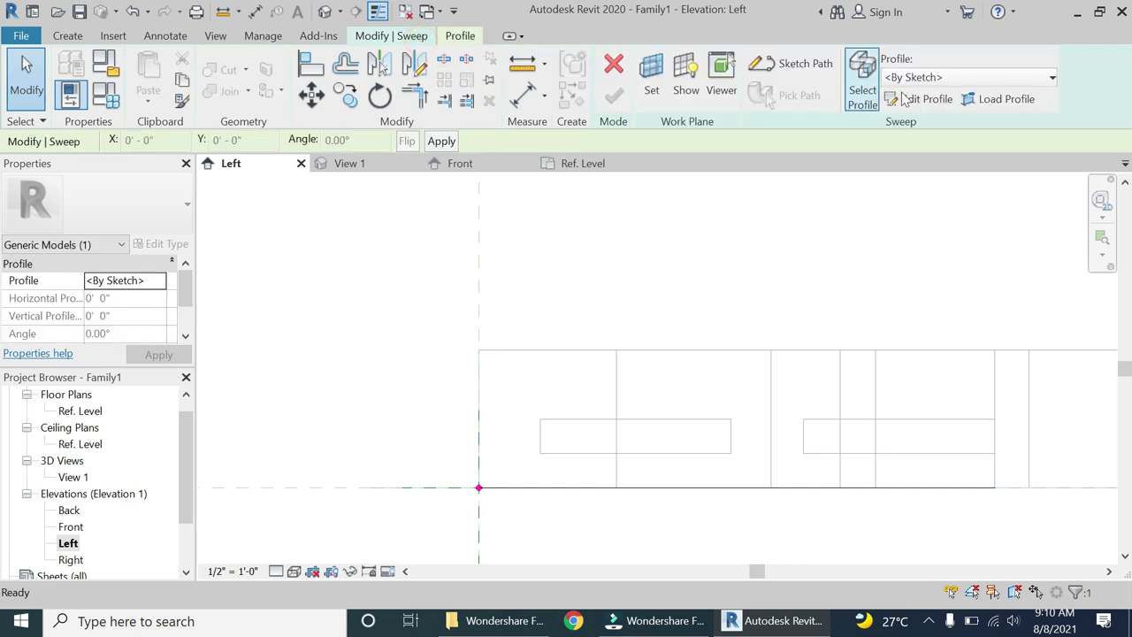
pyautogui.click(922, 103)
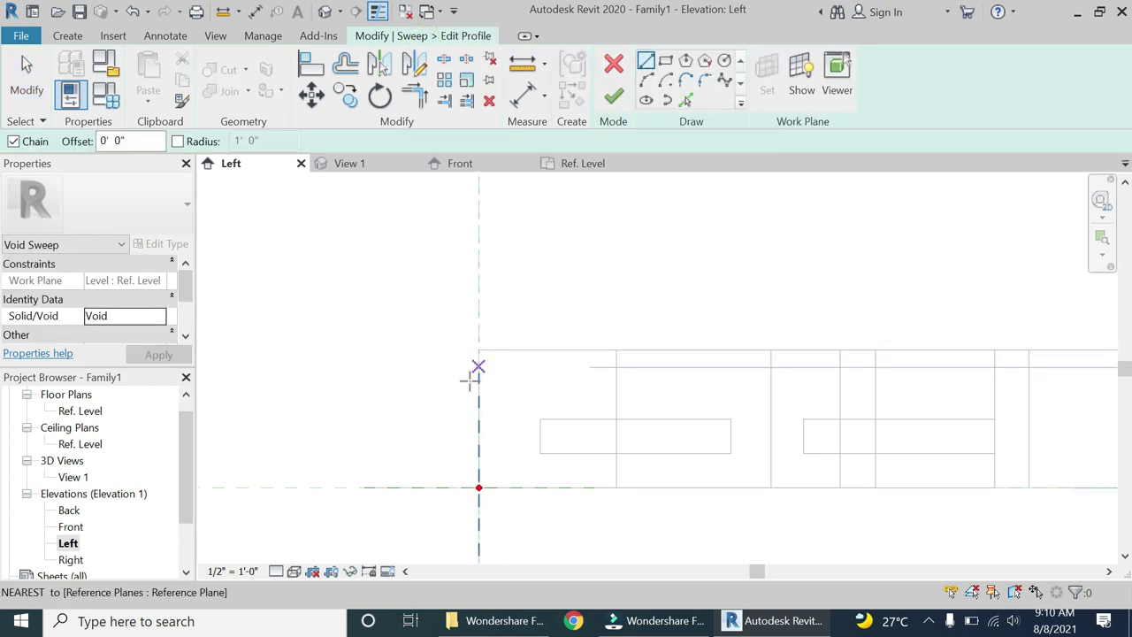
# Step: From the extrusion's upper corner on the reference plane, draw a 3/4" horizontal line along the upper edge and a 3/4" vertical line downward
pyautogui.click(477, 350)
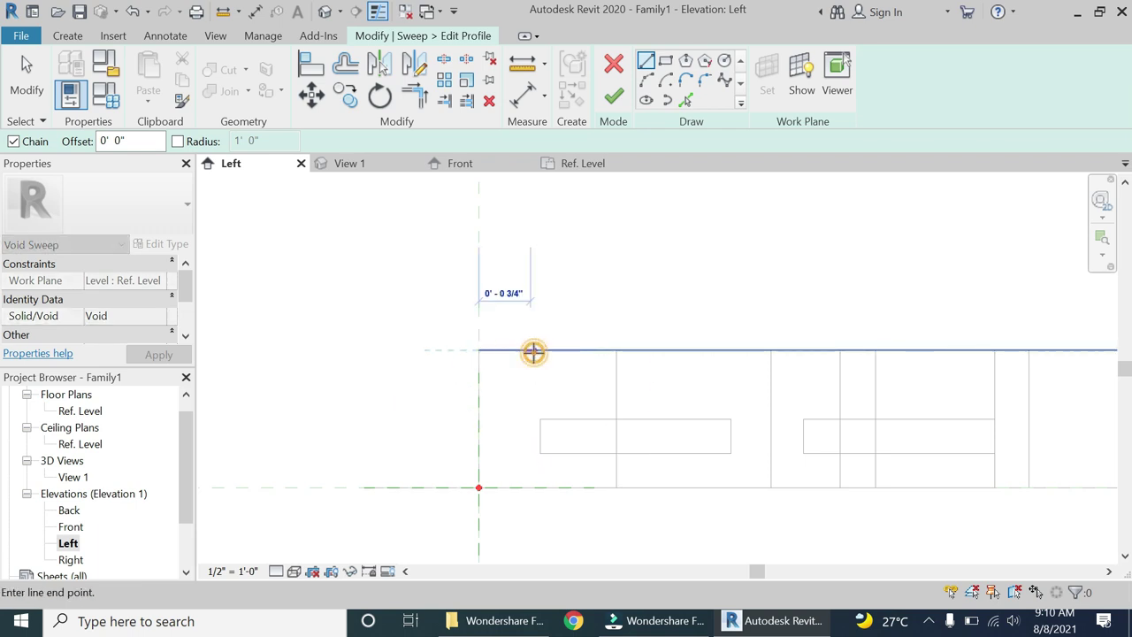
pyautogui.click(532, 350)
pyautogui.press('Escape')
pyautogui.press('Escape')
pyautogui.click(477, 350)
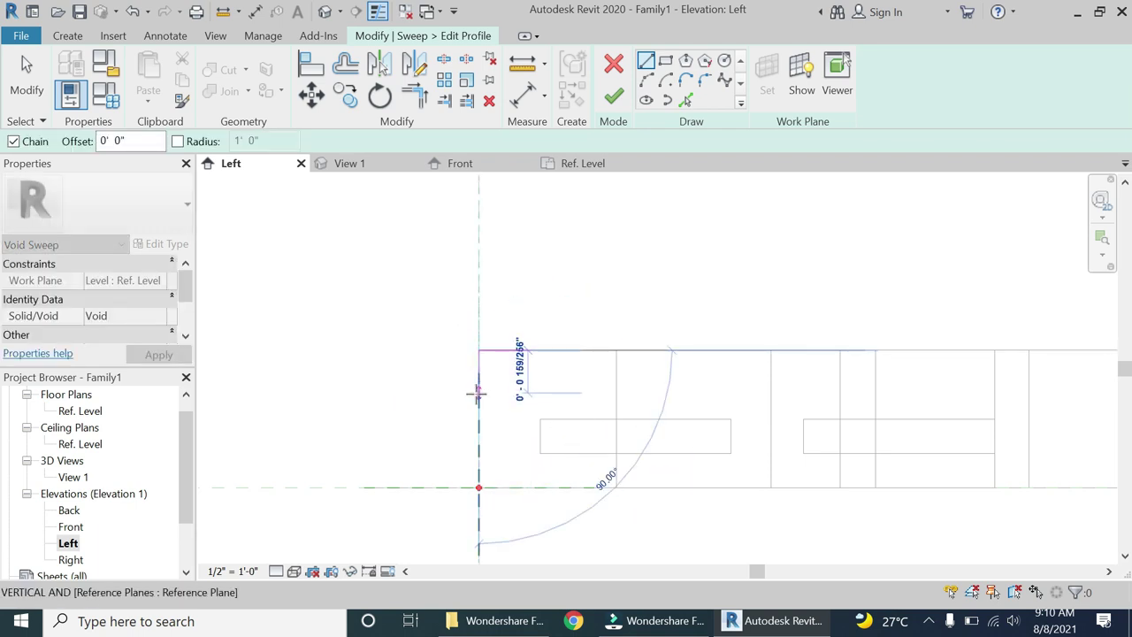
pyautogui.write('3/4')
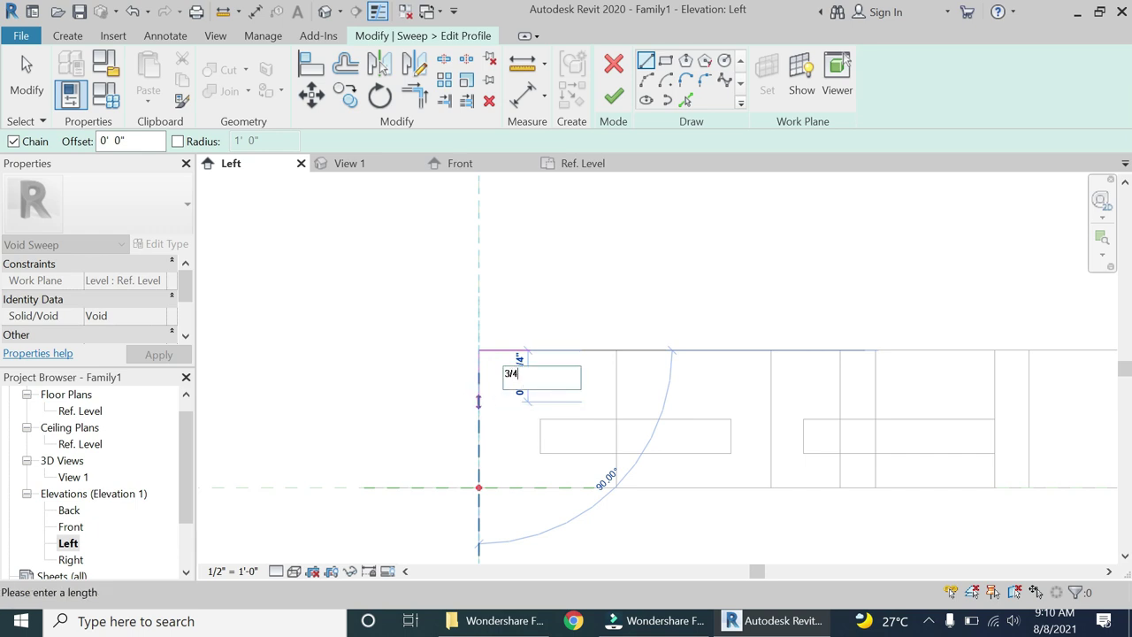
pyautogui.press('Return')
# Step: Draw a convex quarter arc of about 45/256" radius curving down from the free end of the profile's horizontal line
pyautogui.click(646, 79)
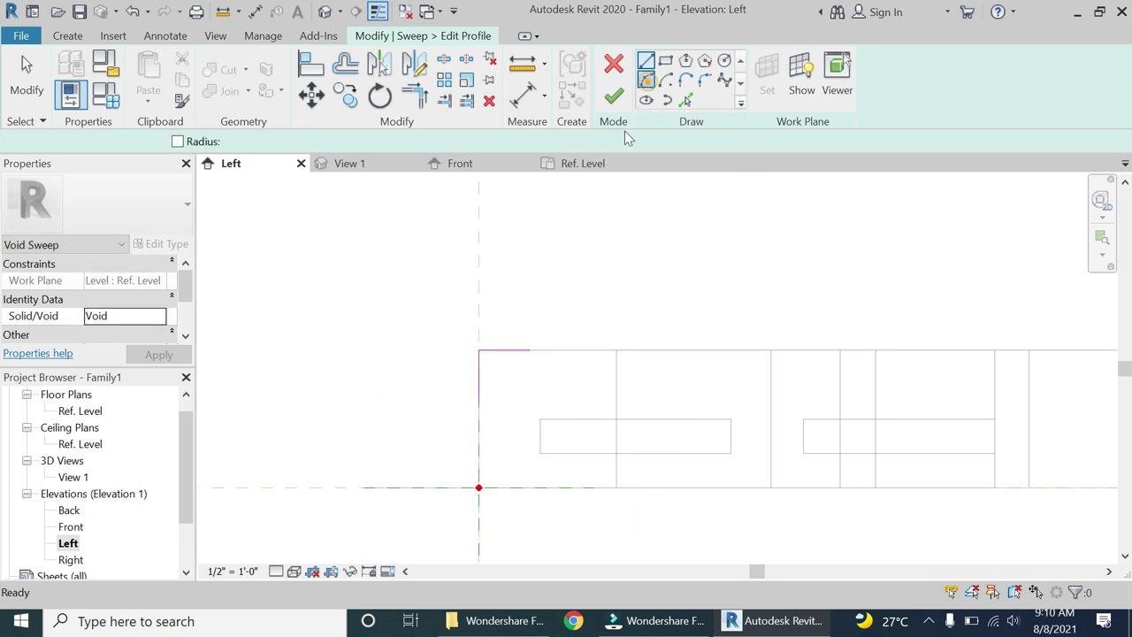
pyautogui.scroll(3, 517, 354)
pyautogui.click(518, 351)
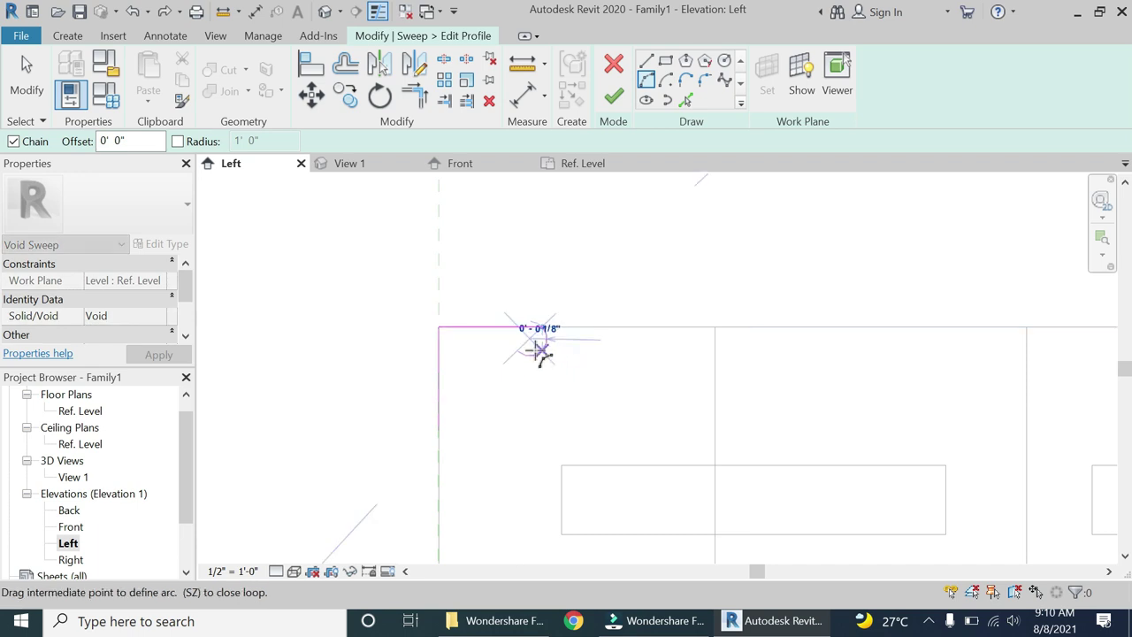
pyautogui.scroll(2, 531, 353)
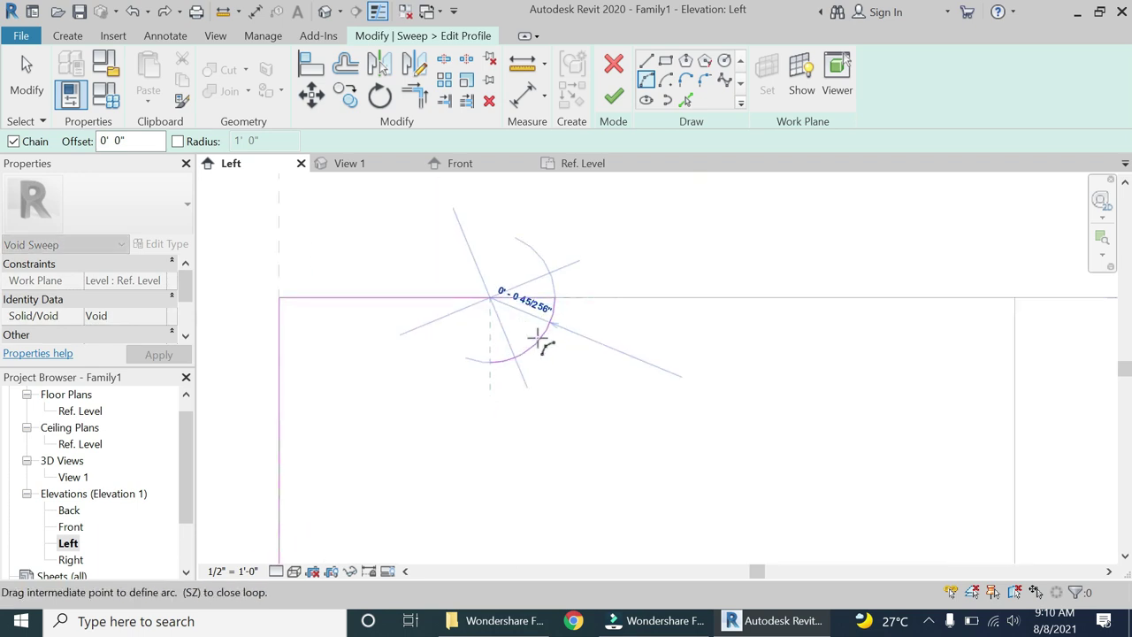
pyautogui.click(537, 341)
pyautogui.press('Escape')
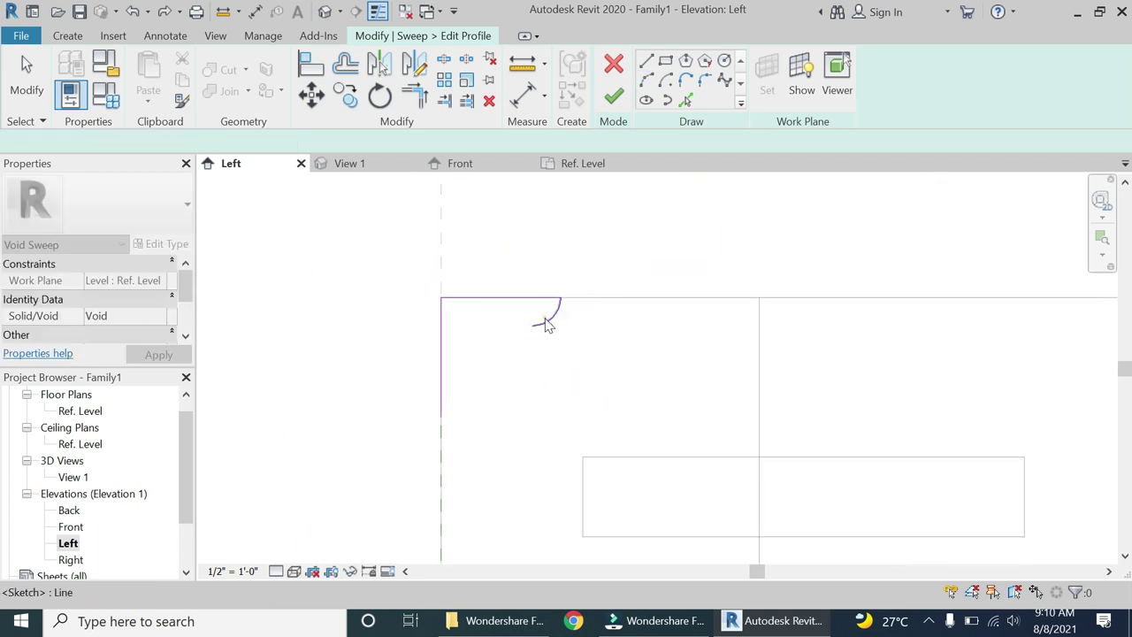
# Step: Mirror a copy of the small arc about the 45° diagonal through the profile's corner, onto the end of the vertical line
pyautogui.click(544, 320)
pyautogui.click(416, 69)
pyautogui.click(441, 299)
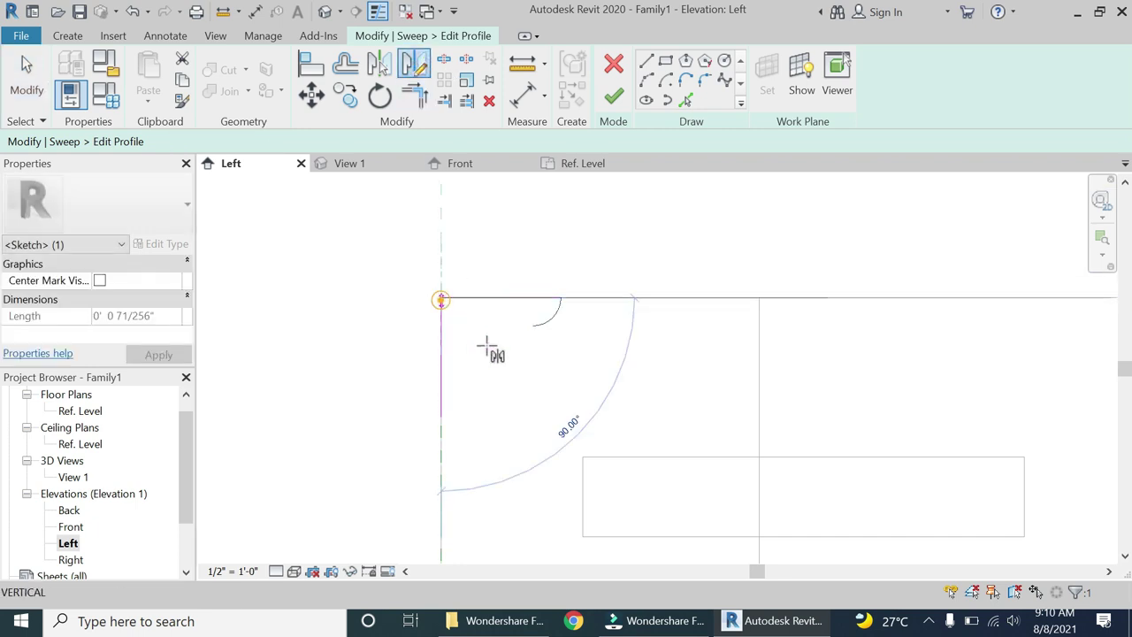
pyautogui.click(500, 359)
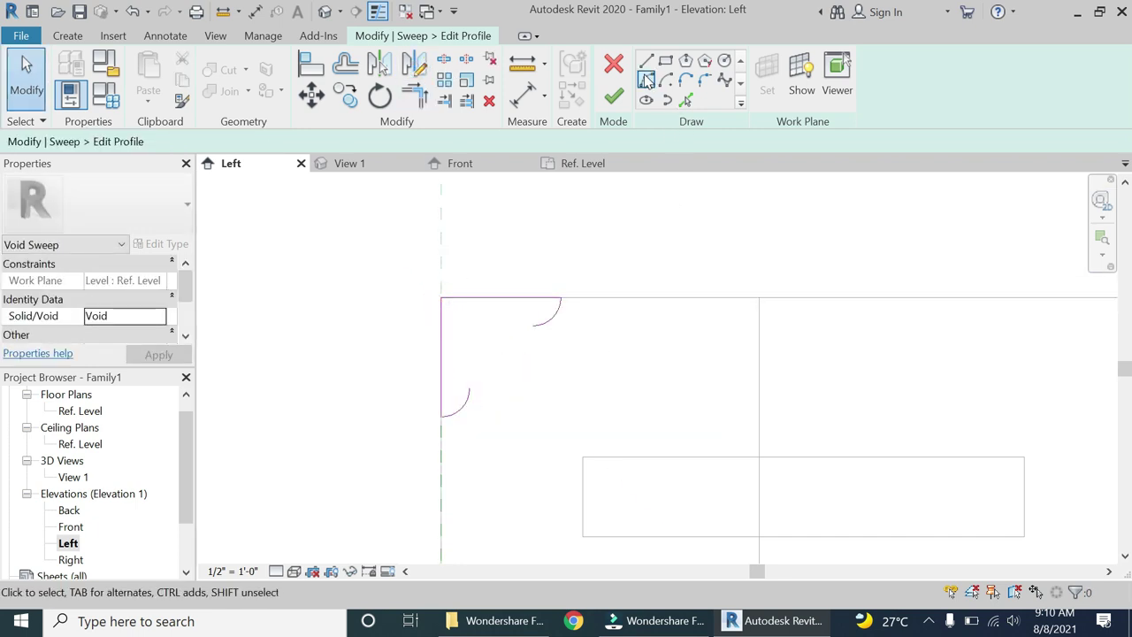
# Step: Close the profile with a concave arc joining the free ends of the two small arcs
pyautogui.click(646, 80)
pyautogui.click(469, 389)
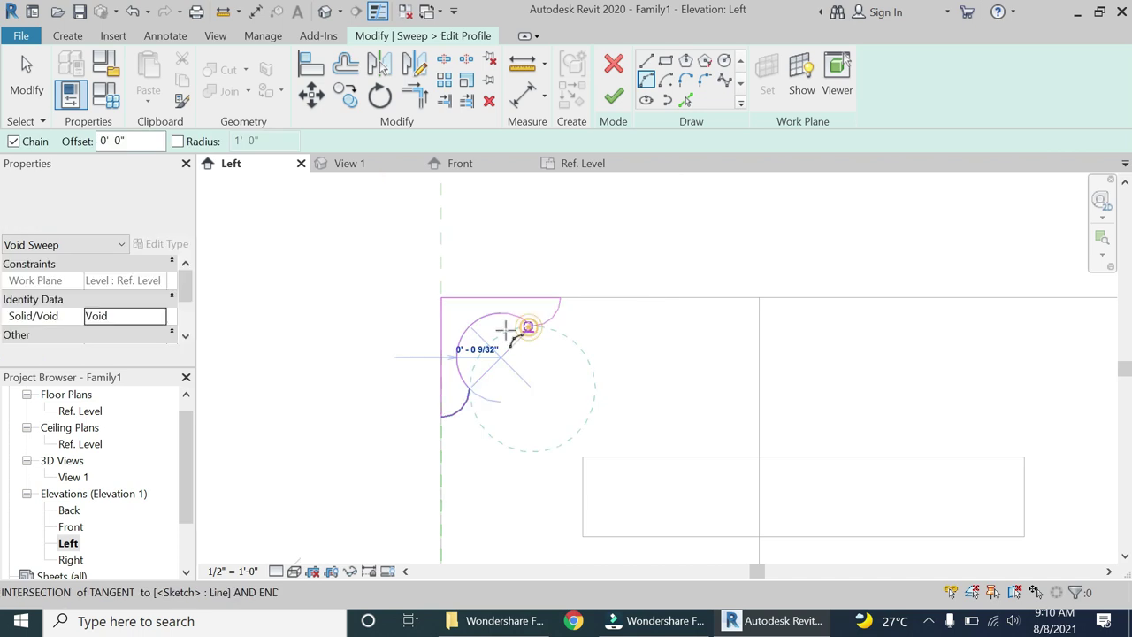
pyautogui.click(493, 334)
pyautogui.scroll(-3, 480, 384)
pyautogui.press('Escape')
pyautogui.press('Escape')
# Step: Finish the profile sketch and the void sweep, and check the cut in the default 3D view
pyautogui.click(614, 98)
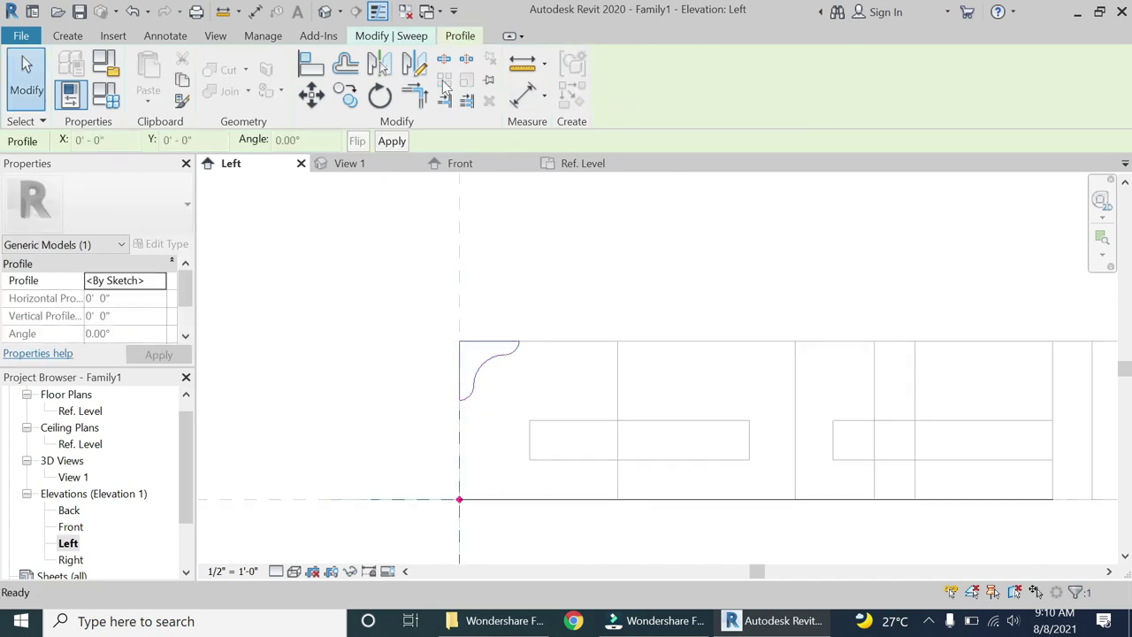
pyautogui.click(419, 39)
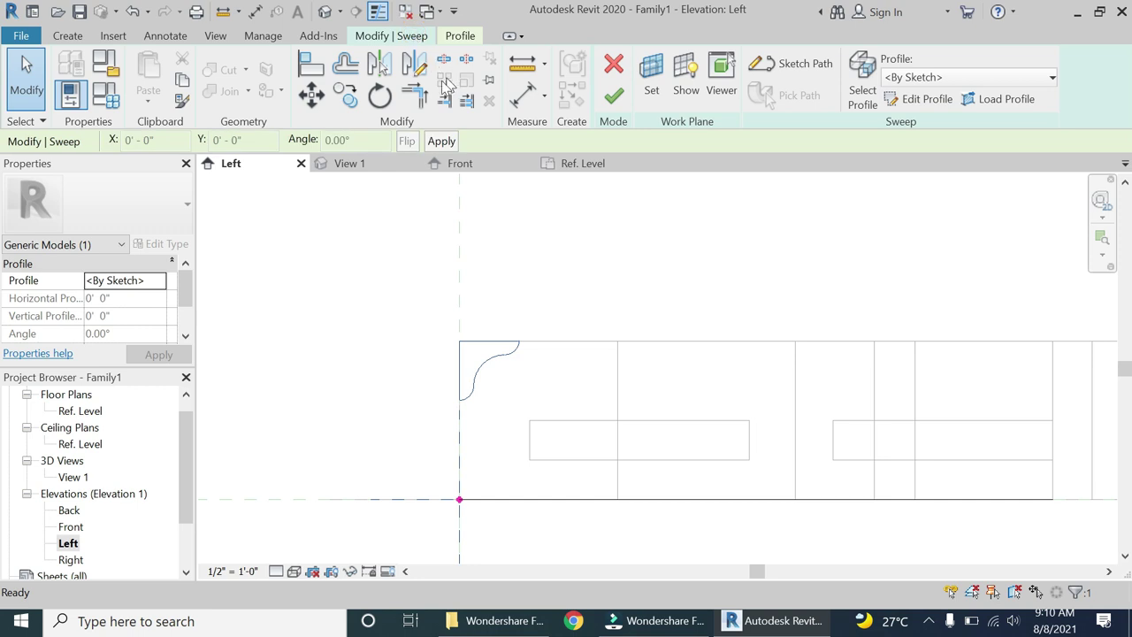
pyautogui.click(614, 96)
pyautogui.click(558, 249)
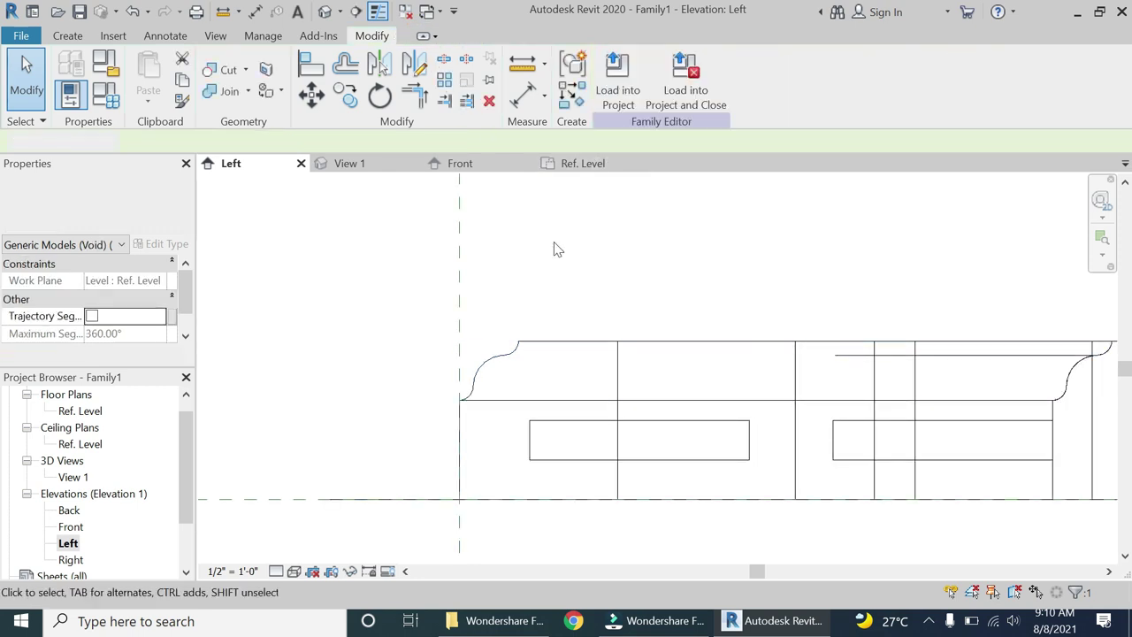
pyautogui.click(327, 11)
pyautogui.keyDown('shift'); pyautogui.moveTo(493, 316); pyautogui.dragTo(897, 544, button='middle'); pyautogui.keyUp('shift')
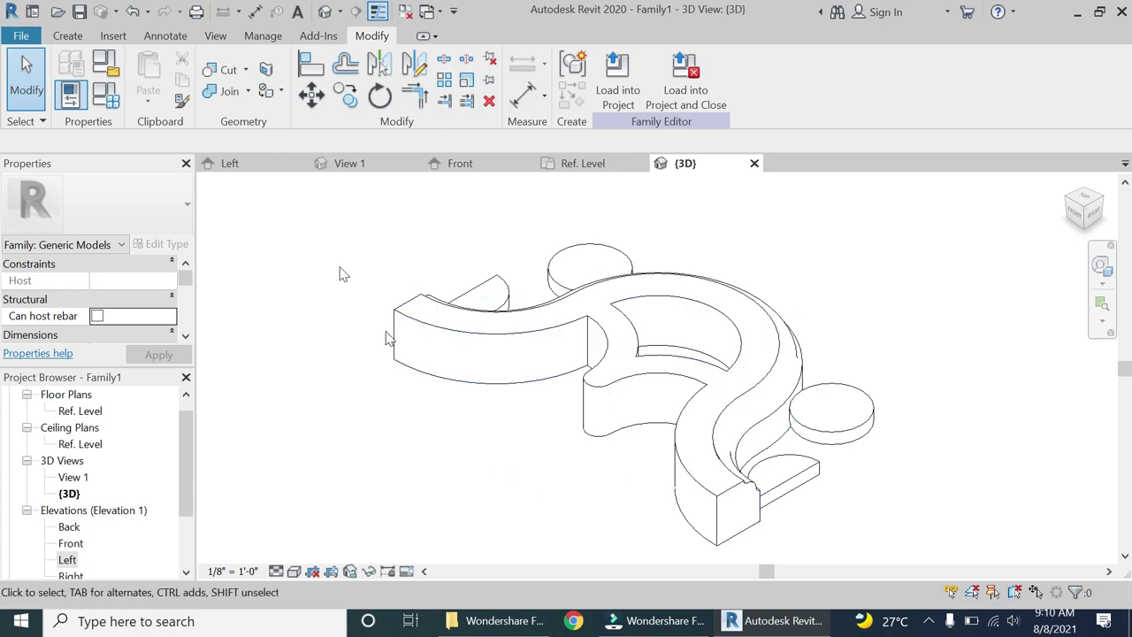
pyautogui.click(573, 165)
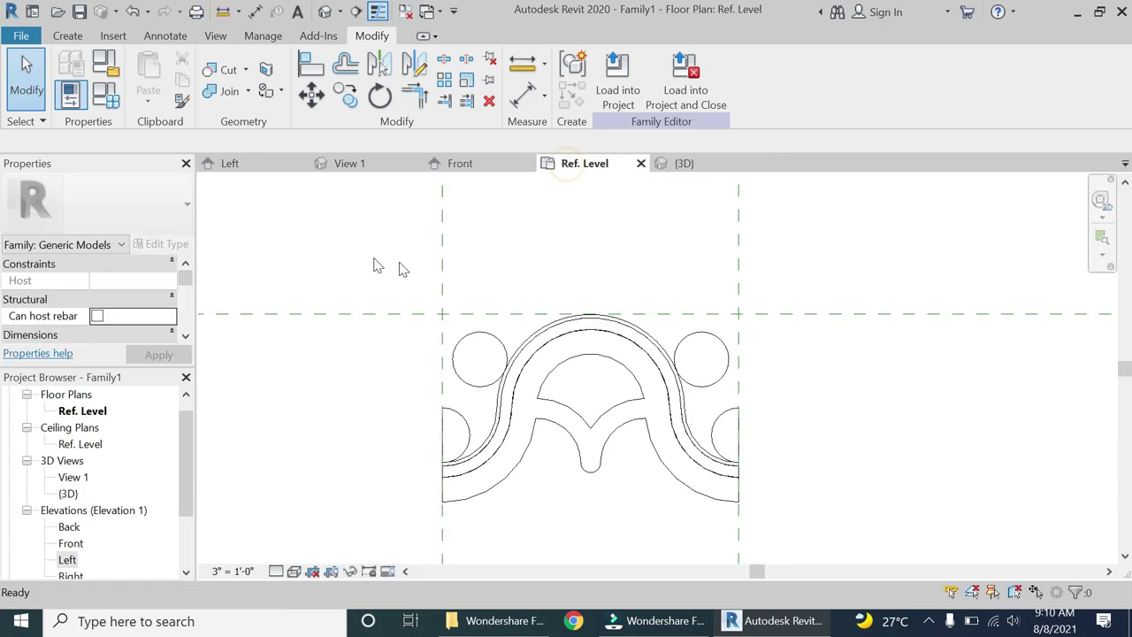
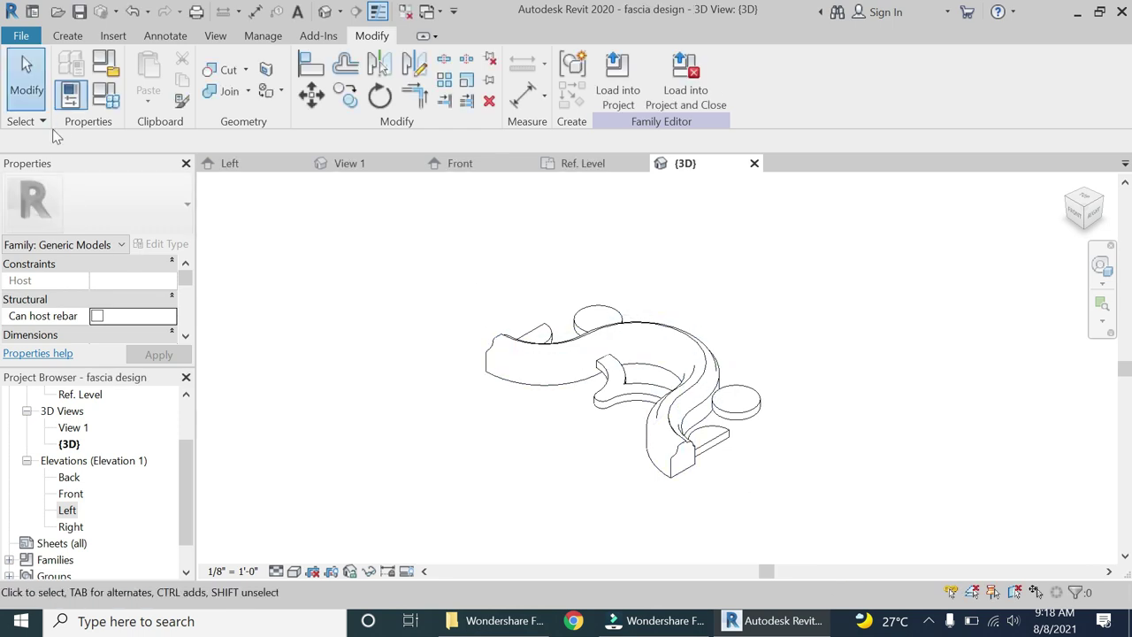
# Step: Create a new family from the Generic Model line based template in the English_I template folder
pyautogui.click(37, 33)
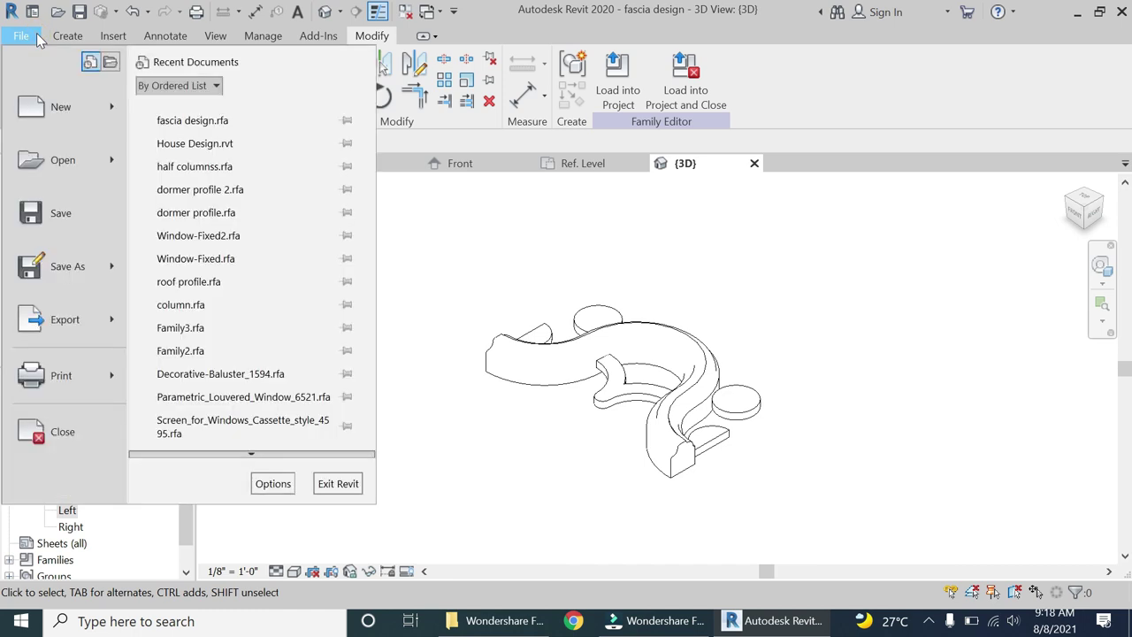
pyautogui.moveTo(68, 108)
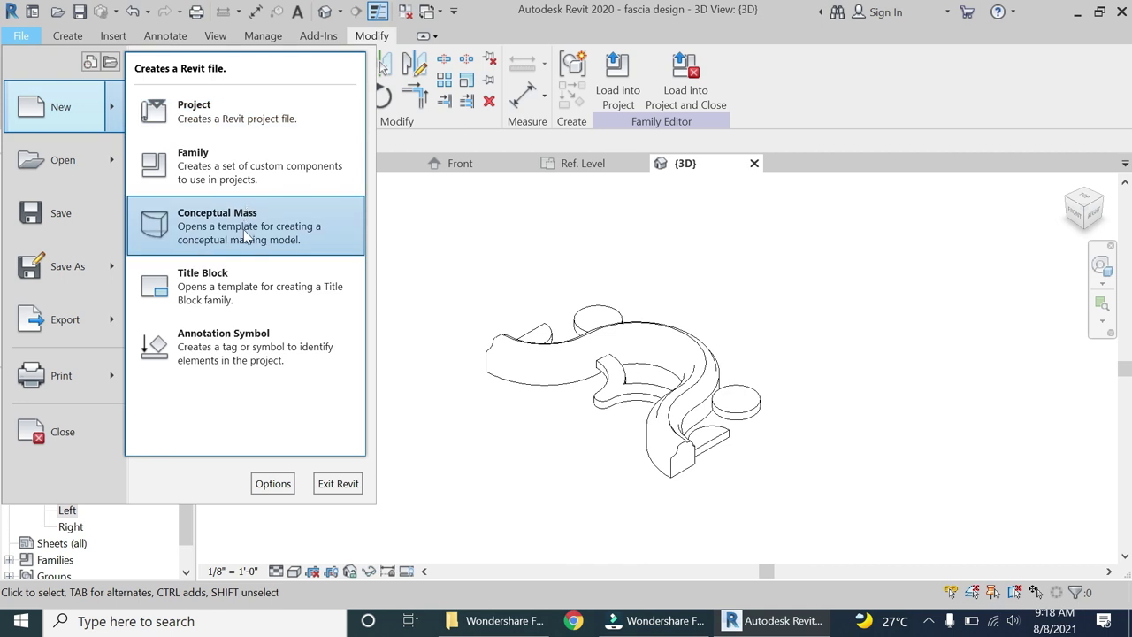
pyautogui.click(255, 179)
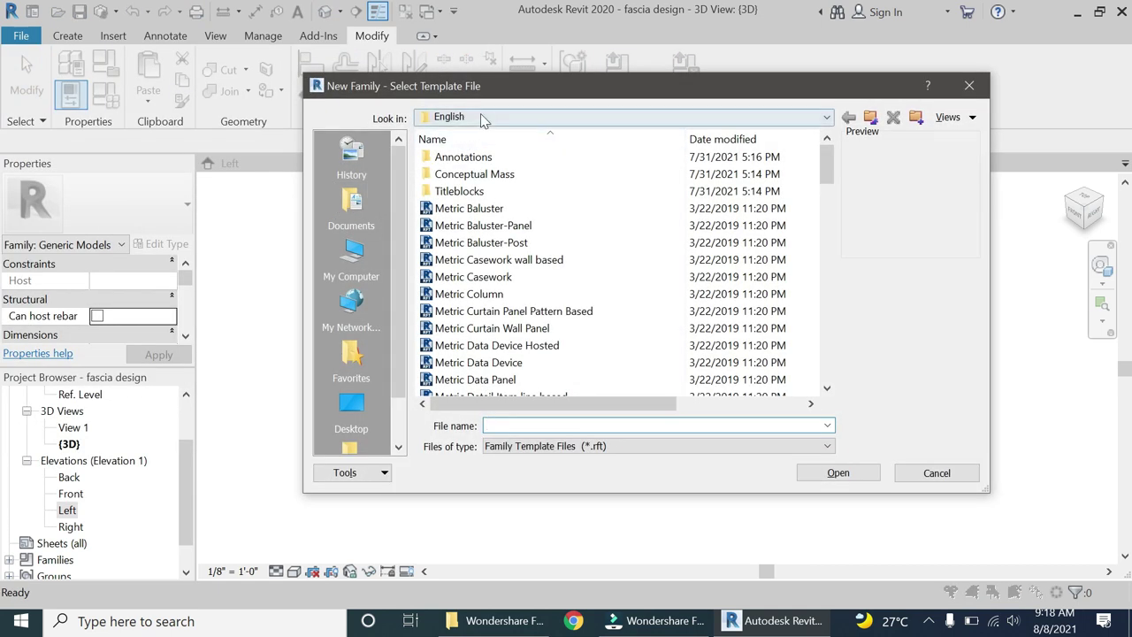
pyautogui.click(480, 116)
pyautogui.click(559, 219)
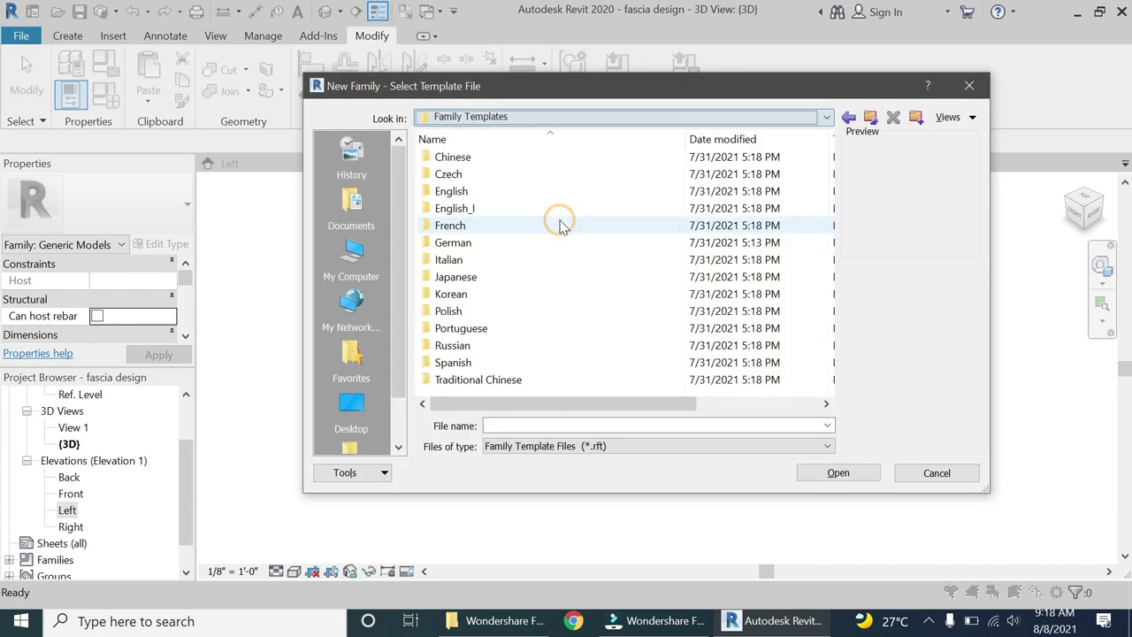
pyautogui.doubleClick(547, 211)
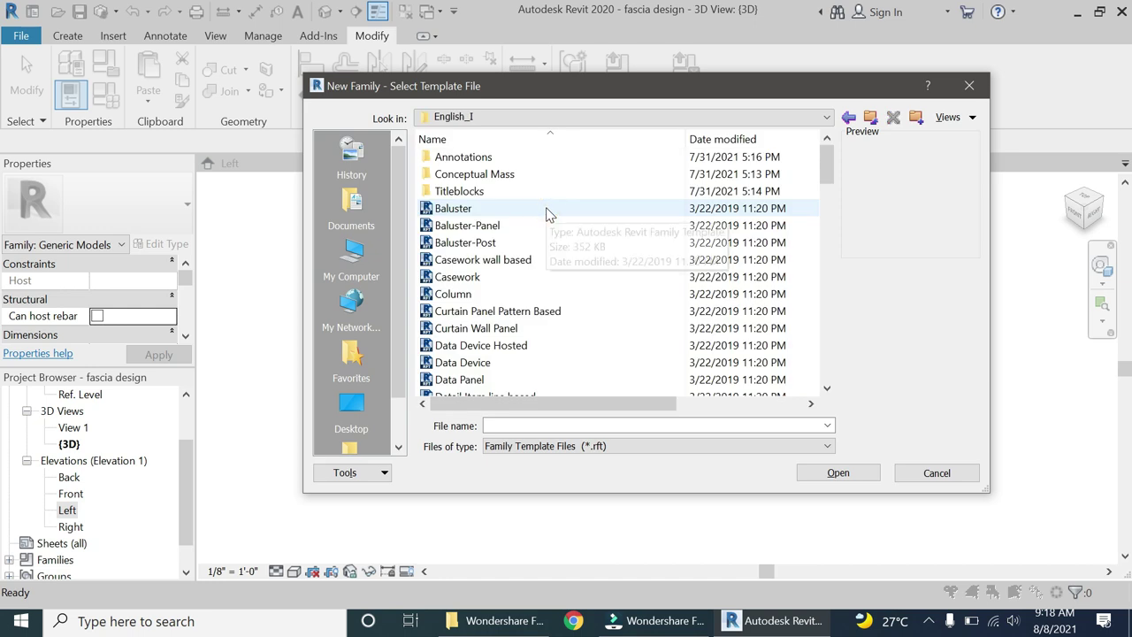
pyautogui.scroll(-2, 548, 254)
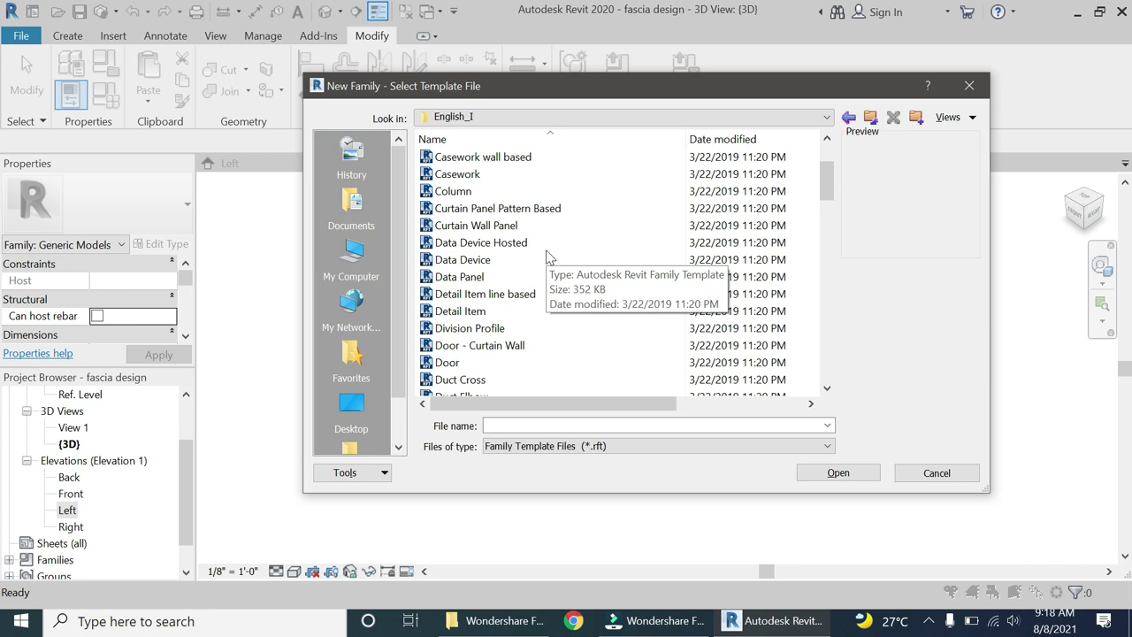
pyautogui.scroll(-5, 548, 256)
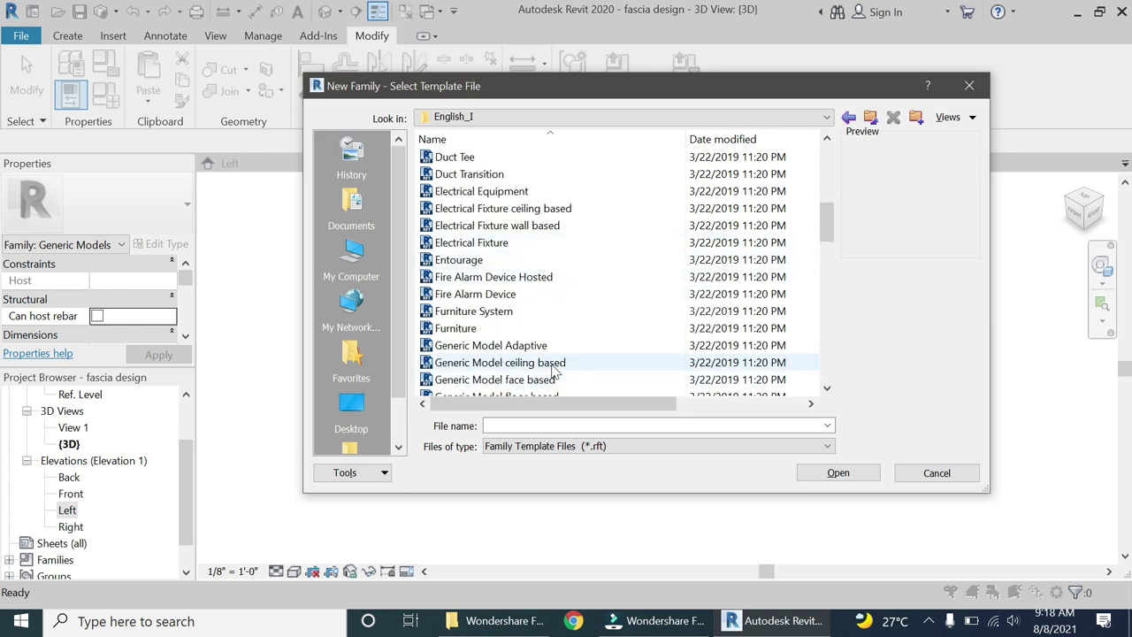
pyautogui.scroll(-2, 554, 370)
pyautogui.click(538, 312)
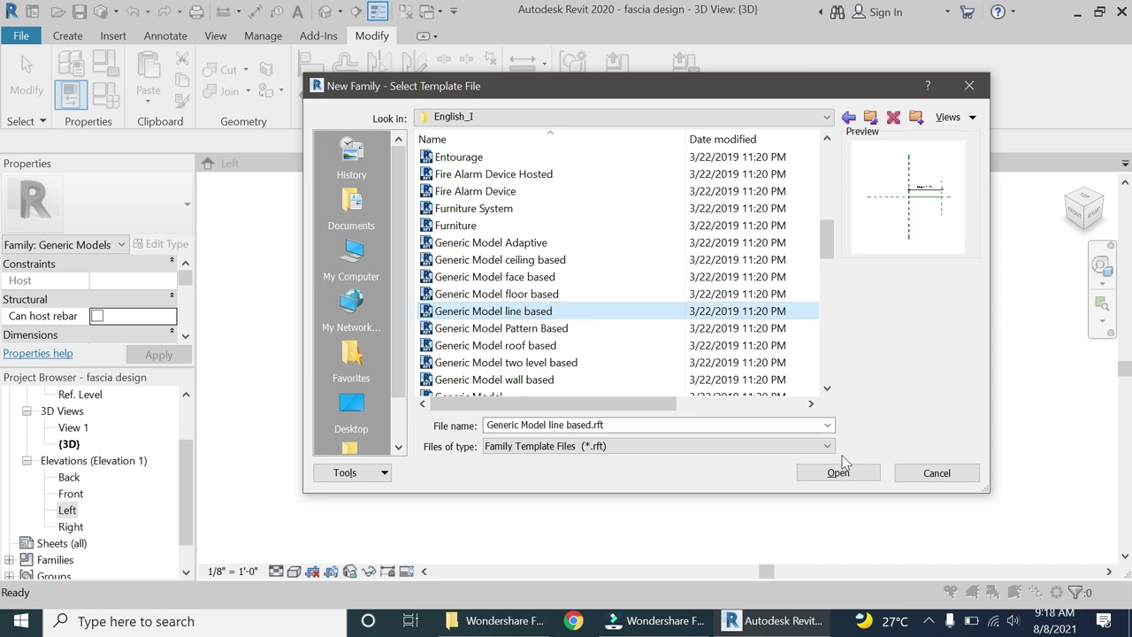
pyautogui.click(871, 481)
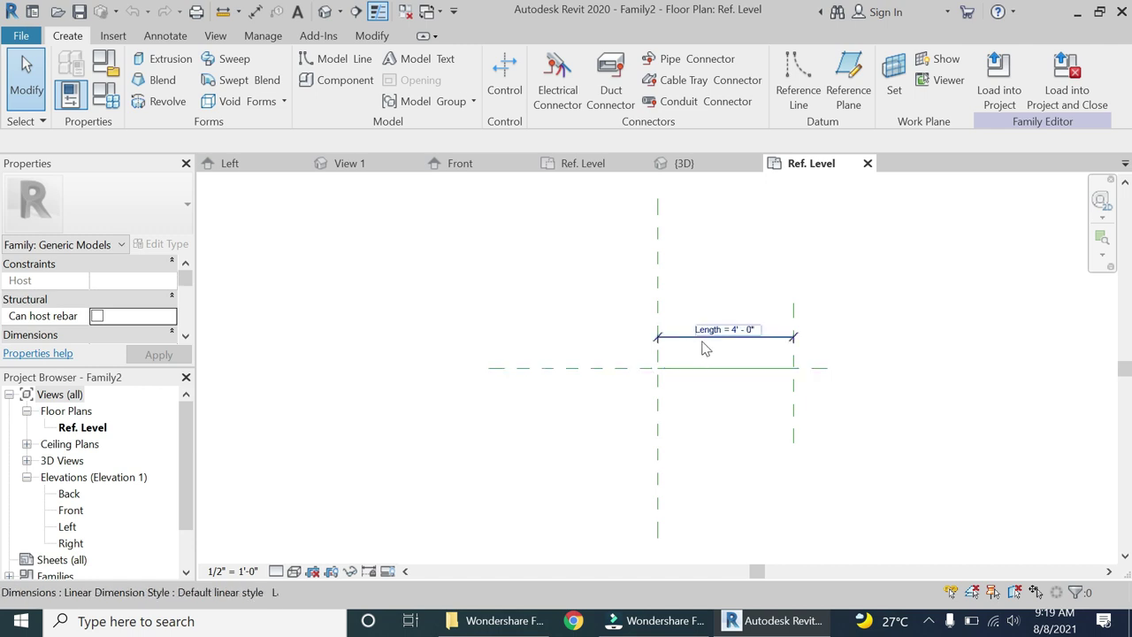
# Step: Set the family's default Length parameter to 2'6"
pyautogui.scroll(2, 708, 346)
pyautogui.scroll(1, 735, 390)
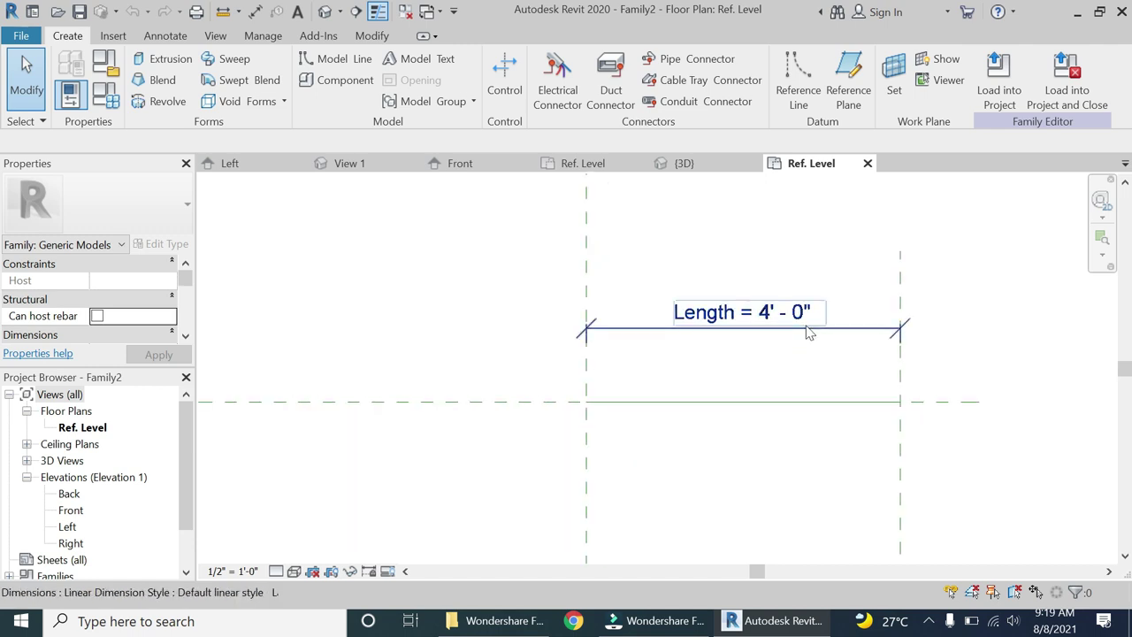
pyautogui.click(105, 92)
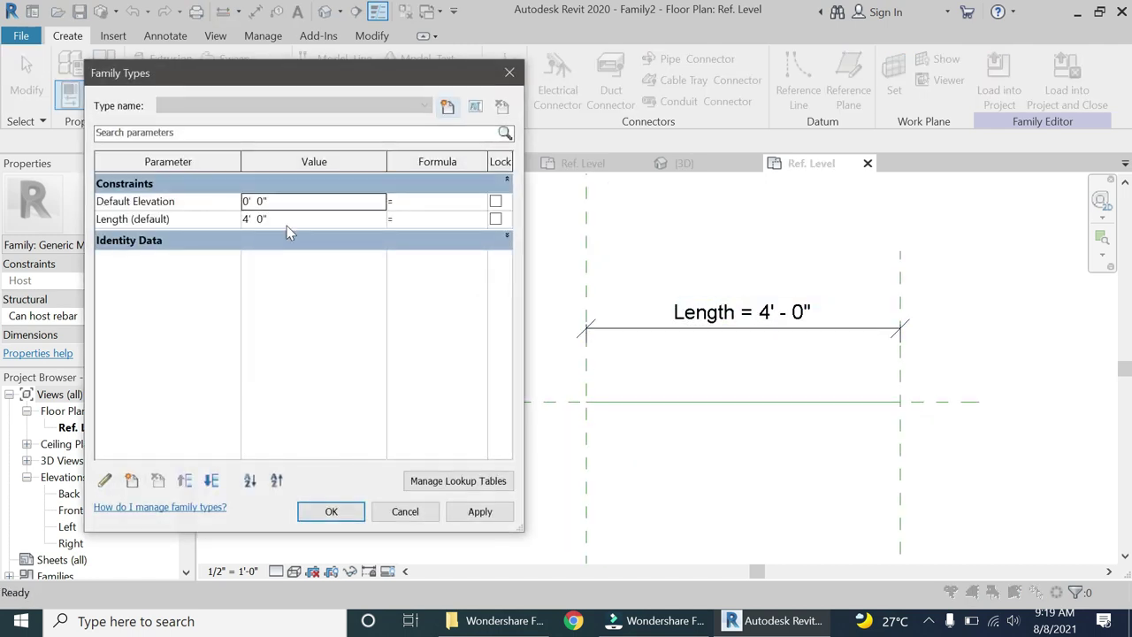
pyautogui.click(286, 222)
pyautogui.write("2'6")
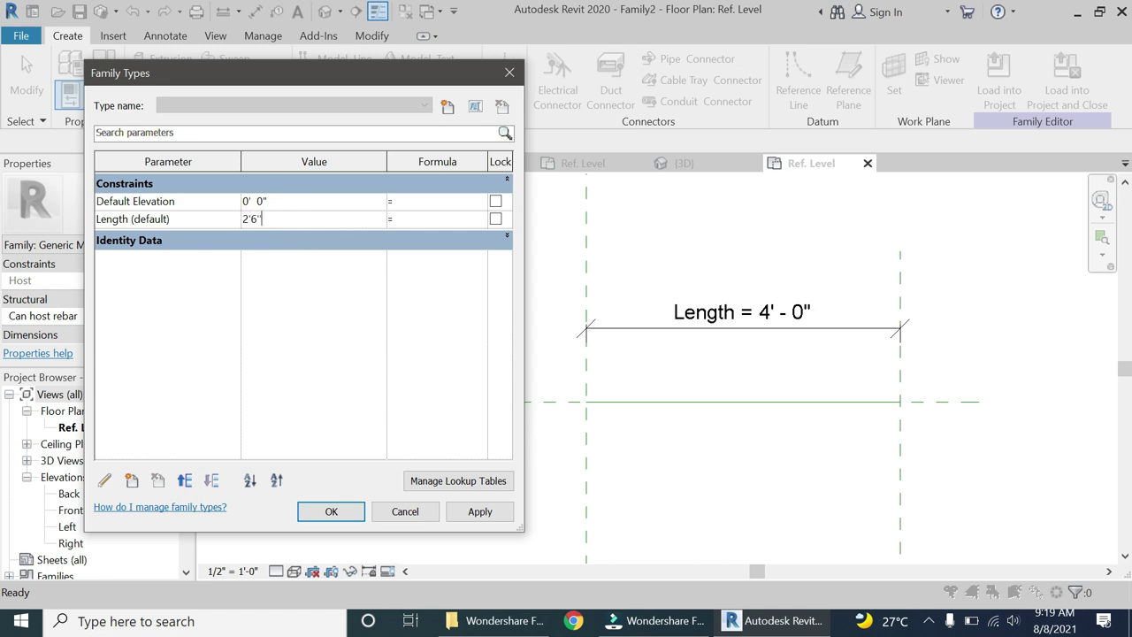
pyautogui.press('Tab')
pyautogui.click(329, 513)
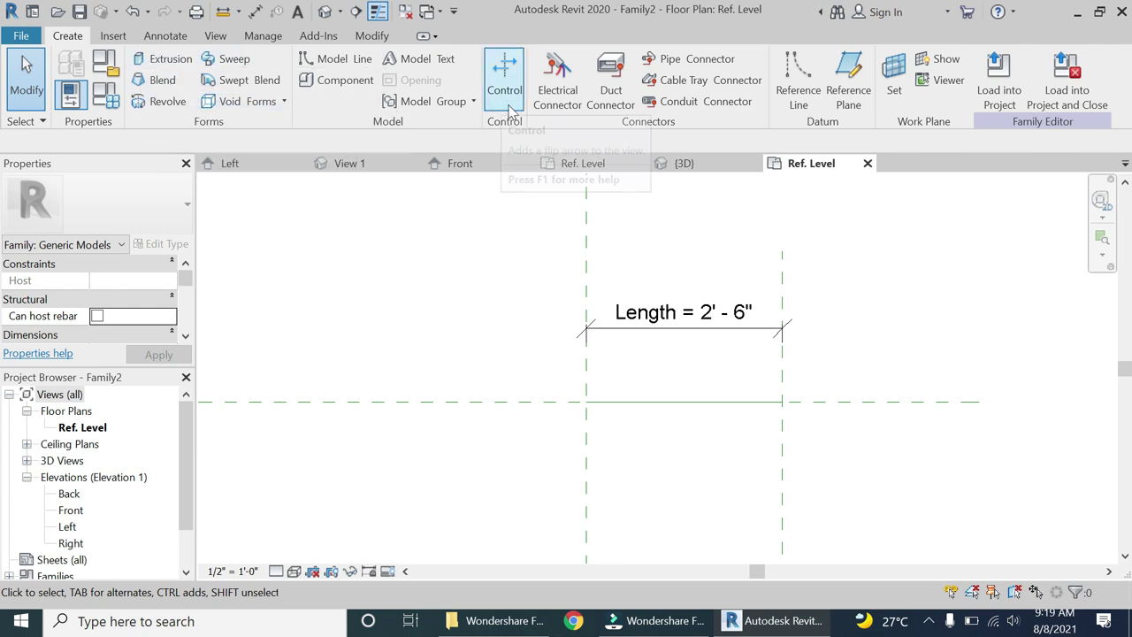
# Step: Load the fascia design family into the new line-based family and place one instance at the intersection of the left and center reference planes
pyautogui.click(343, 80)
pyautogui.click(700, 327)
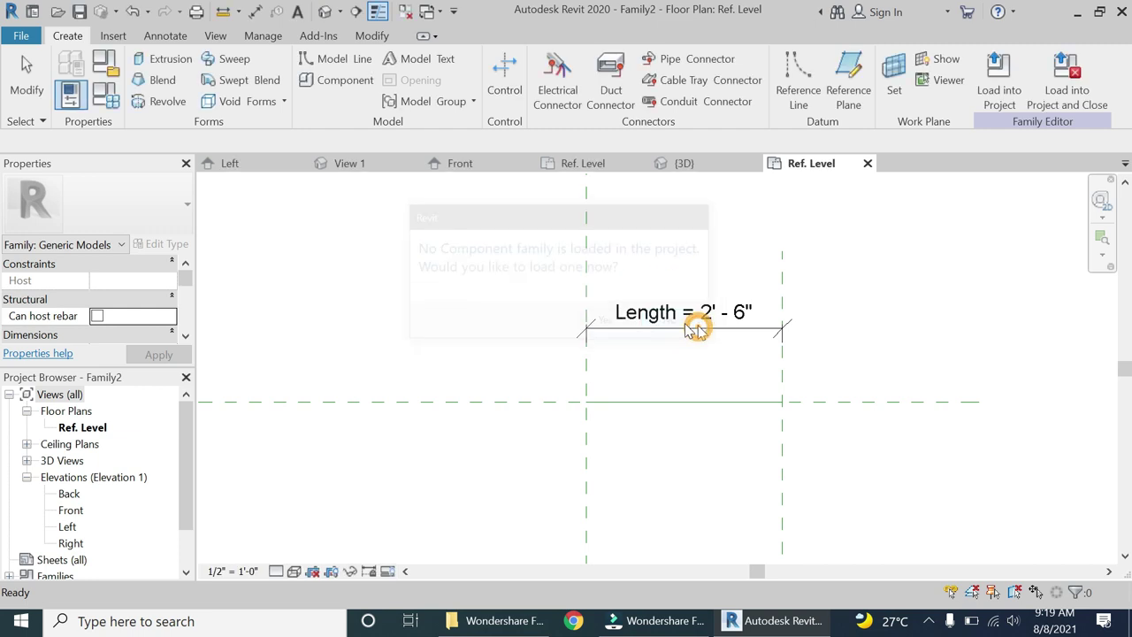
pyautogui.click(568, 168)
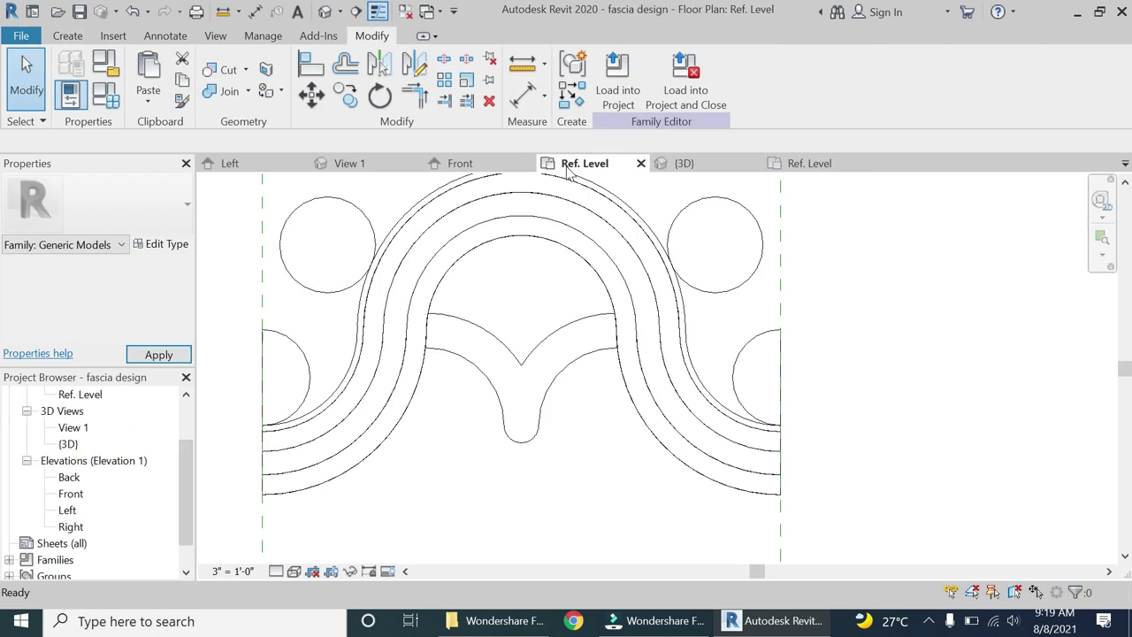
pyautogui.click(672, 93)
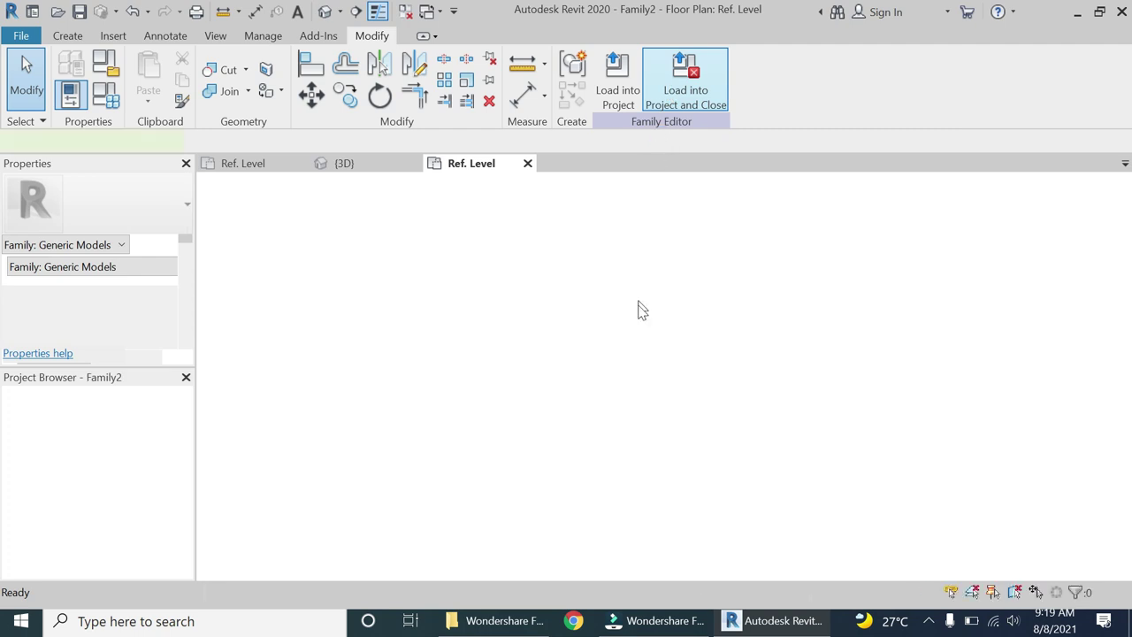
pyautogui.scroll(3, 596, 398)
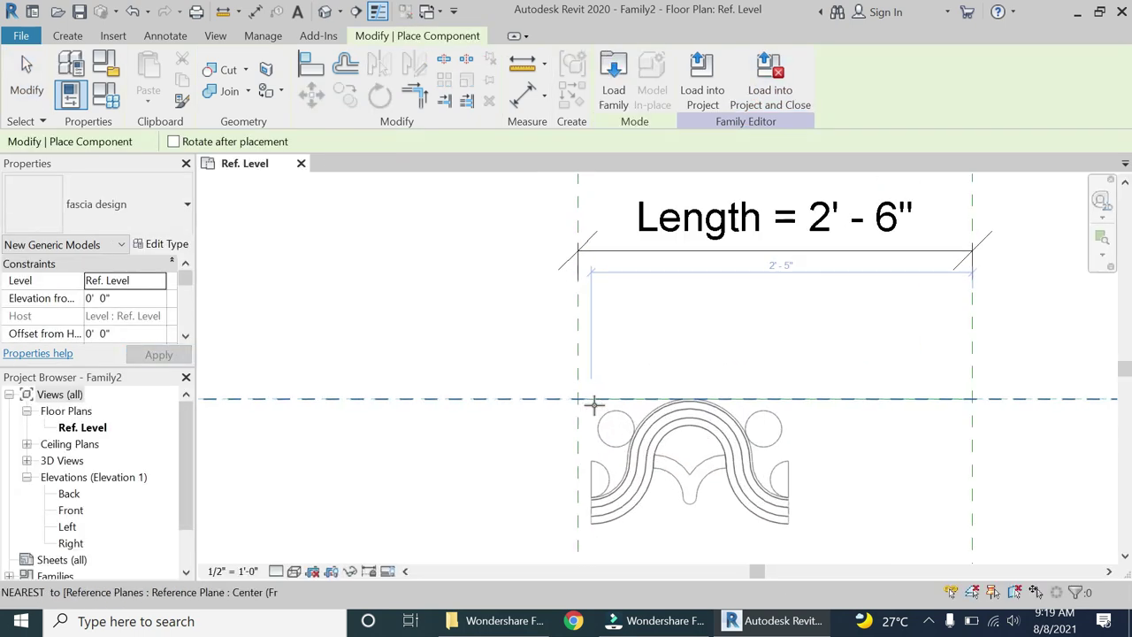
pyautogui.click(580, 399)
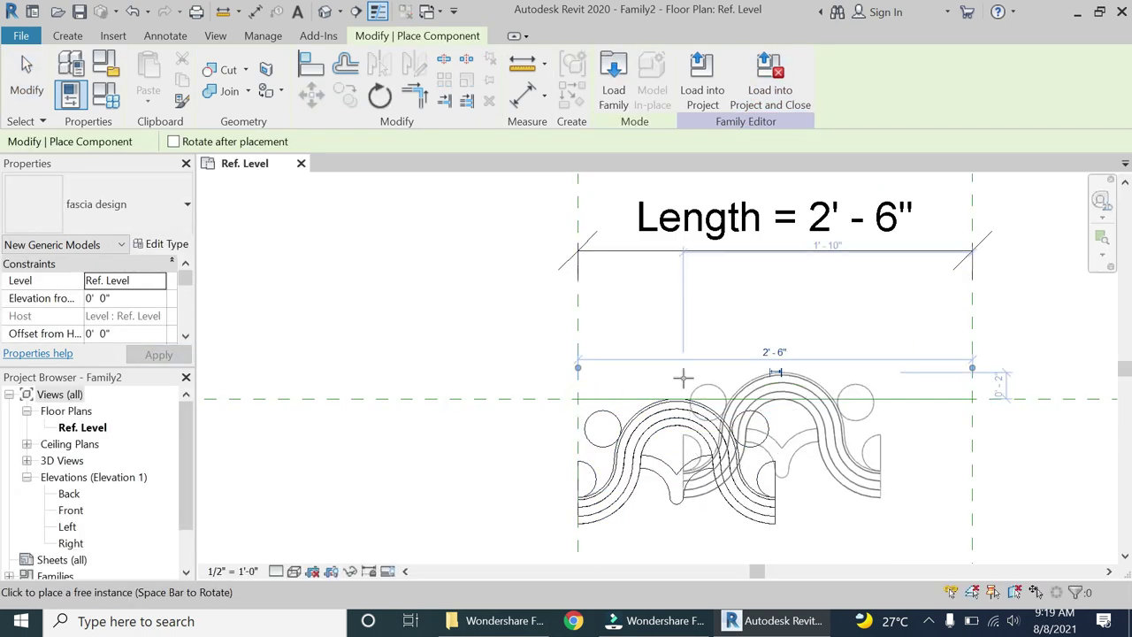
pyautogui.press('Escape')
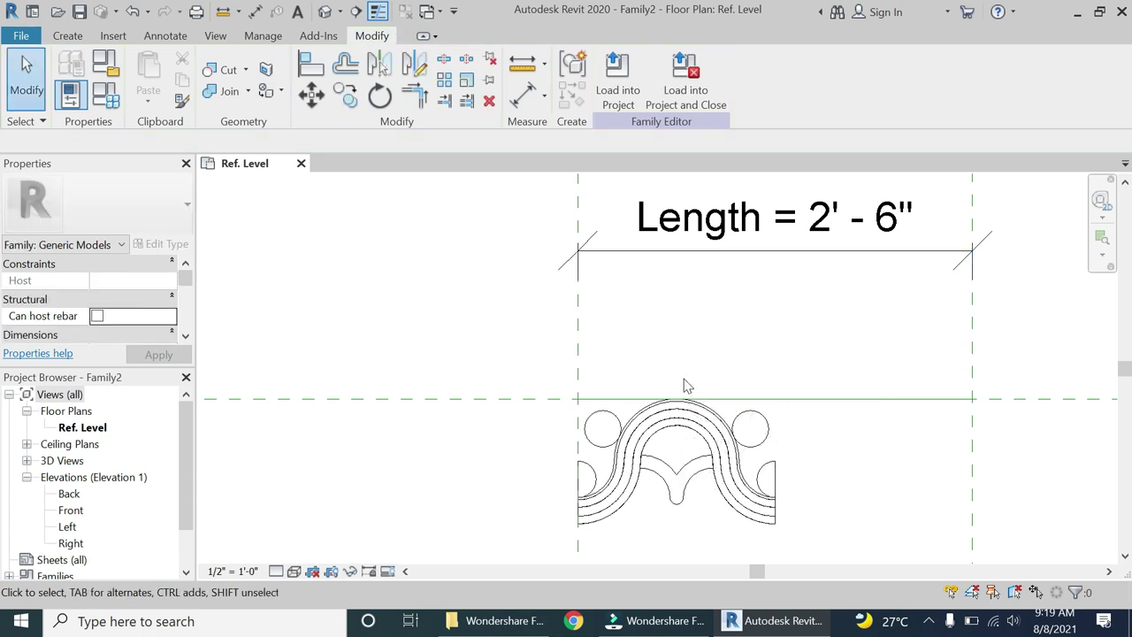
# Step: Array the fascia instance linearly as a group of 2 using Move To Last, from its lower right corner to the right reference plane
pyautogui.click(699, 423)
pyautogui.moveTo(699, 423); pyautogui.dragTo(596, 324, button='middle')
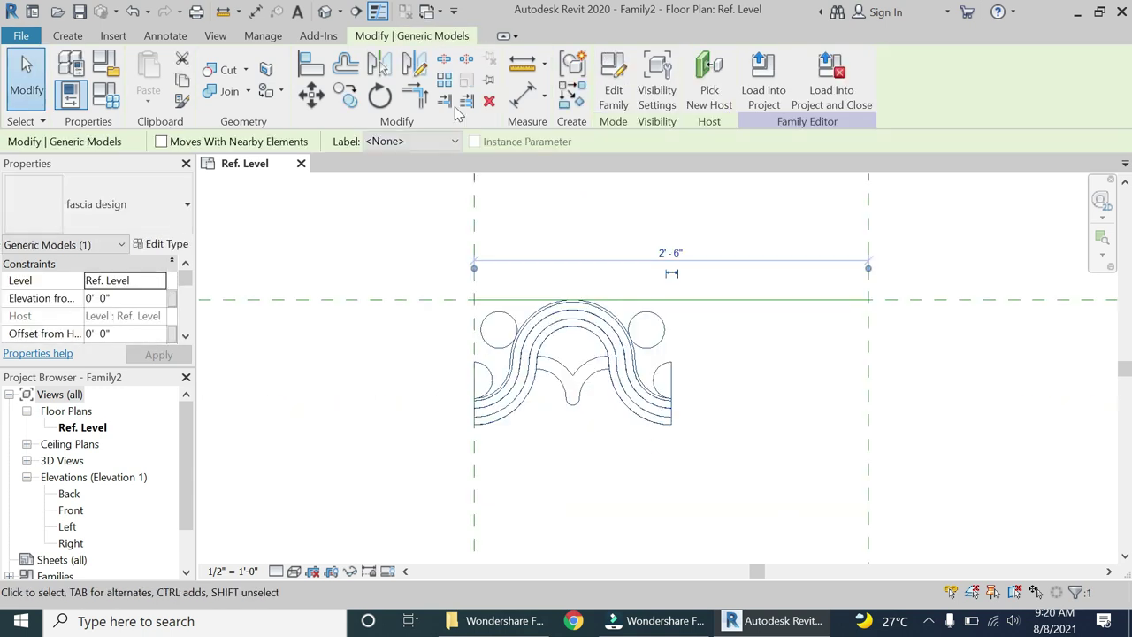
pyautogui.click(444, 80)
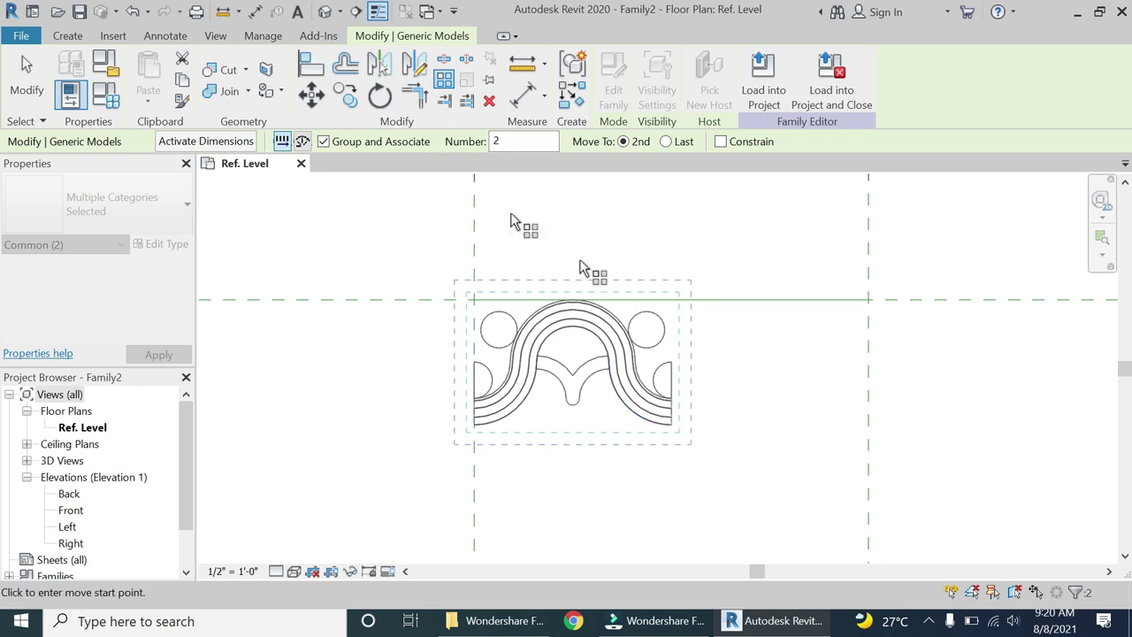
pyautogui.click(670, 142)
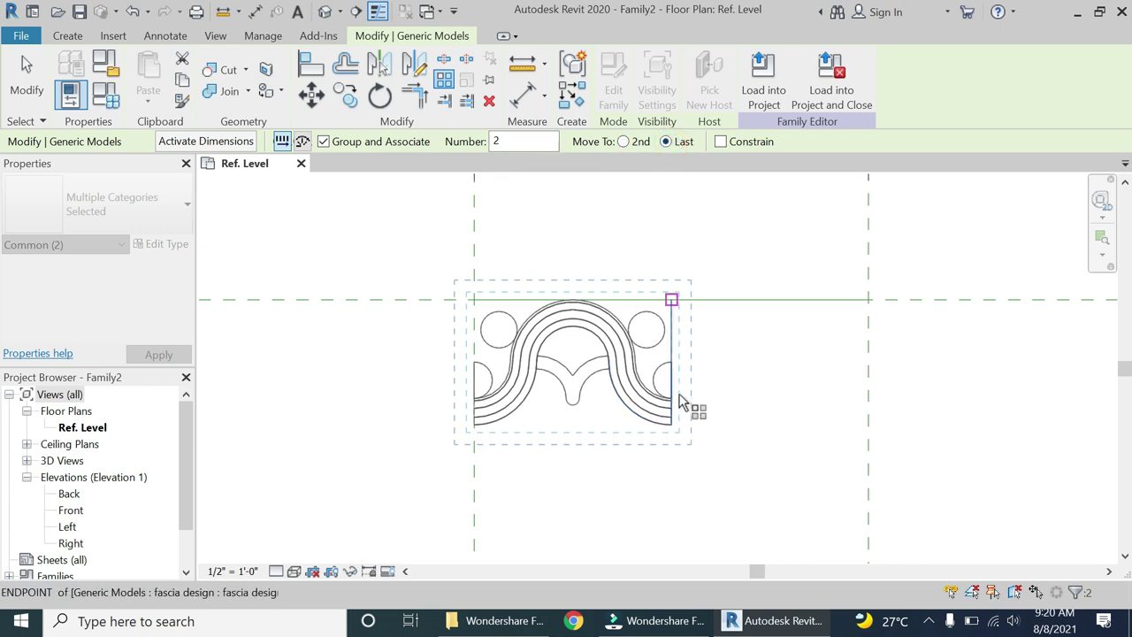
pyautogui.click(672, 425)
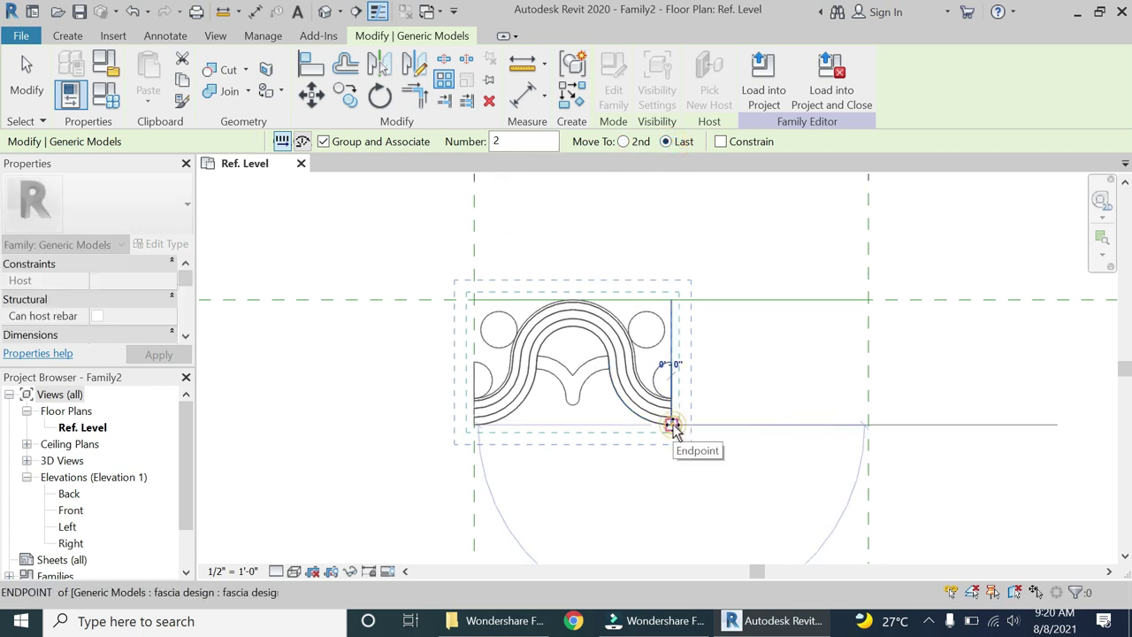
pyautogui.click(867, 426)
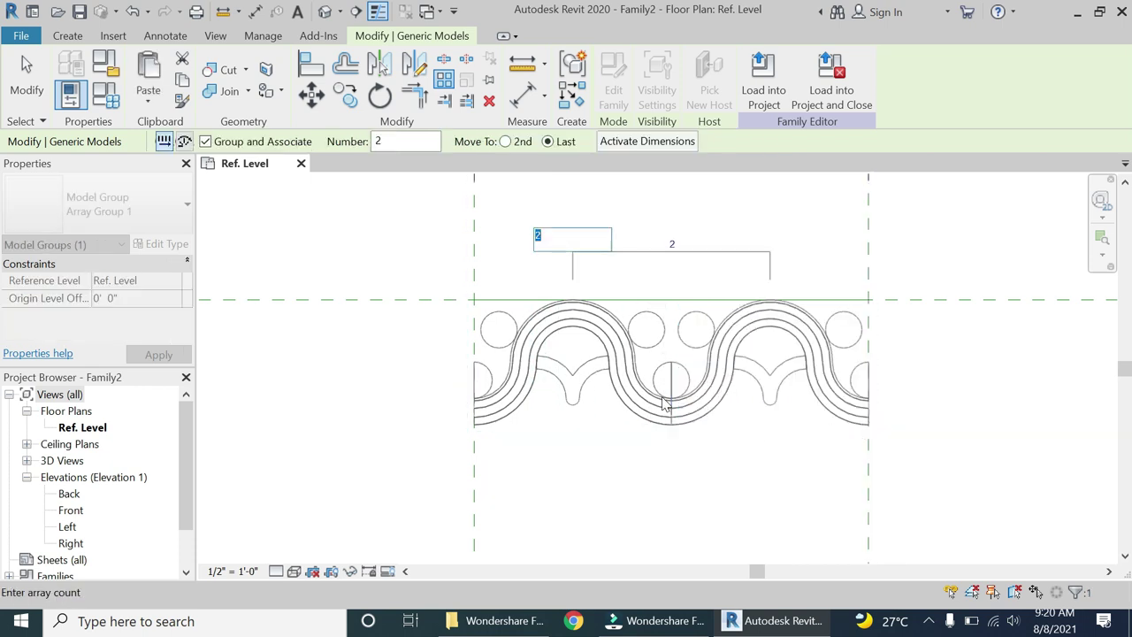
pyautogui.press('Return')
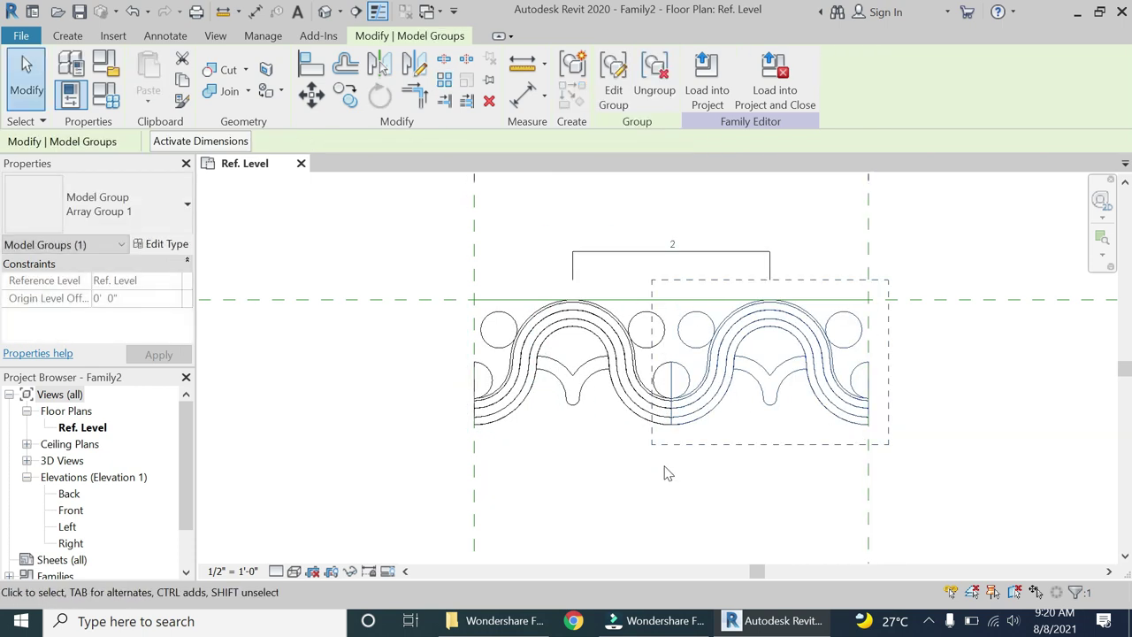
pyautogui.click(938, 458)
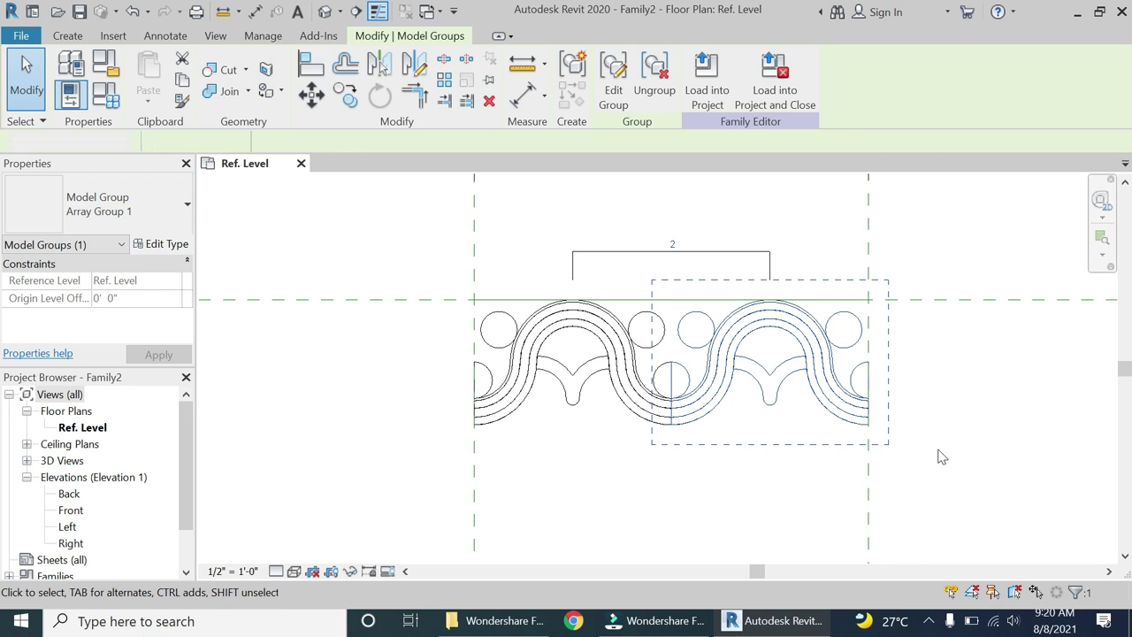
# Step: Label the array count with a new family type parameter named "number of fascias"
pyautogui.click(711, 410)
pyautogui.click(639, 256)
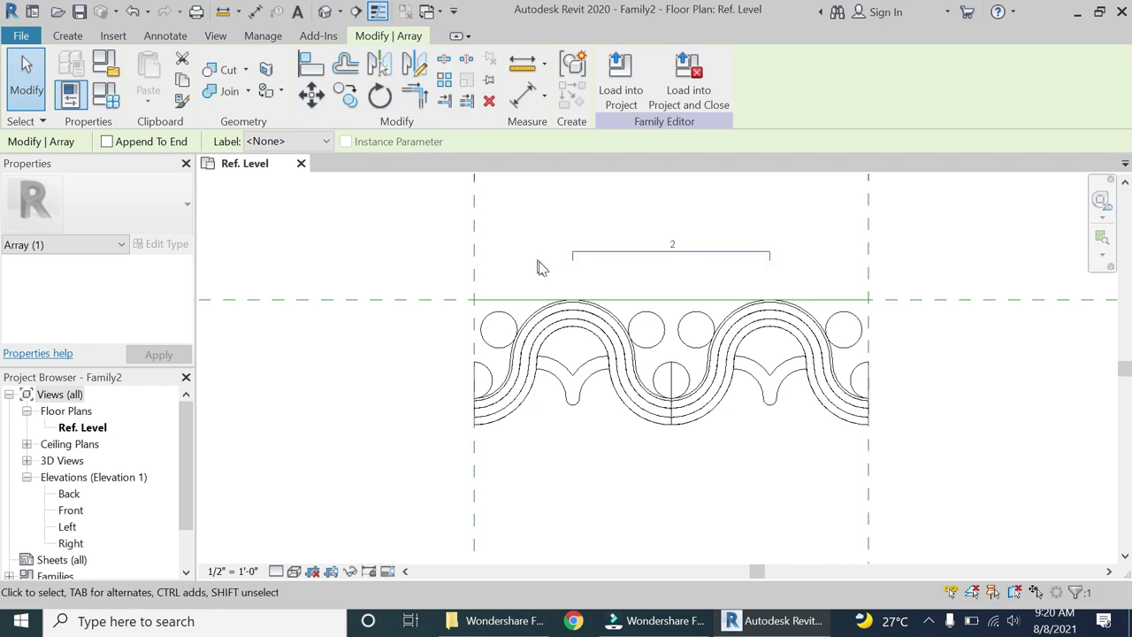
pyautogui.click(315, 141)
pyautogui.click(313, 171)
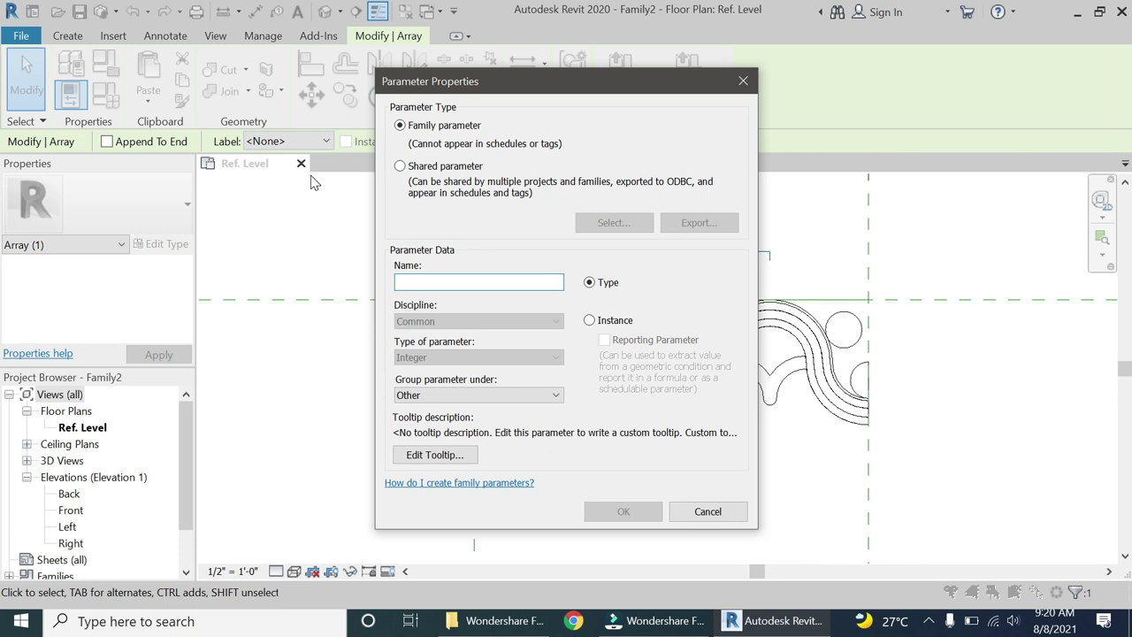
pyautogui.write('number of fascias')
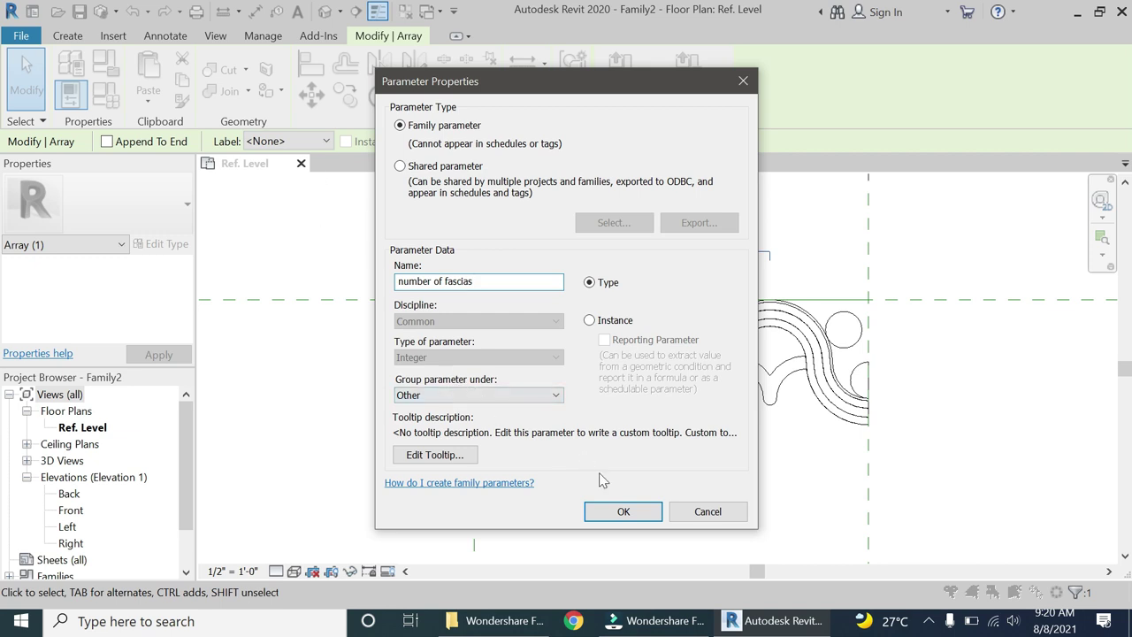
pyautogui.click(620, 511)
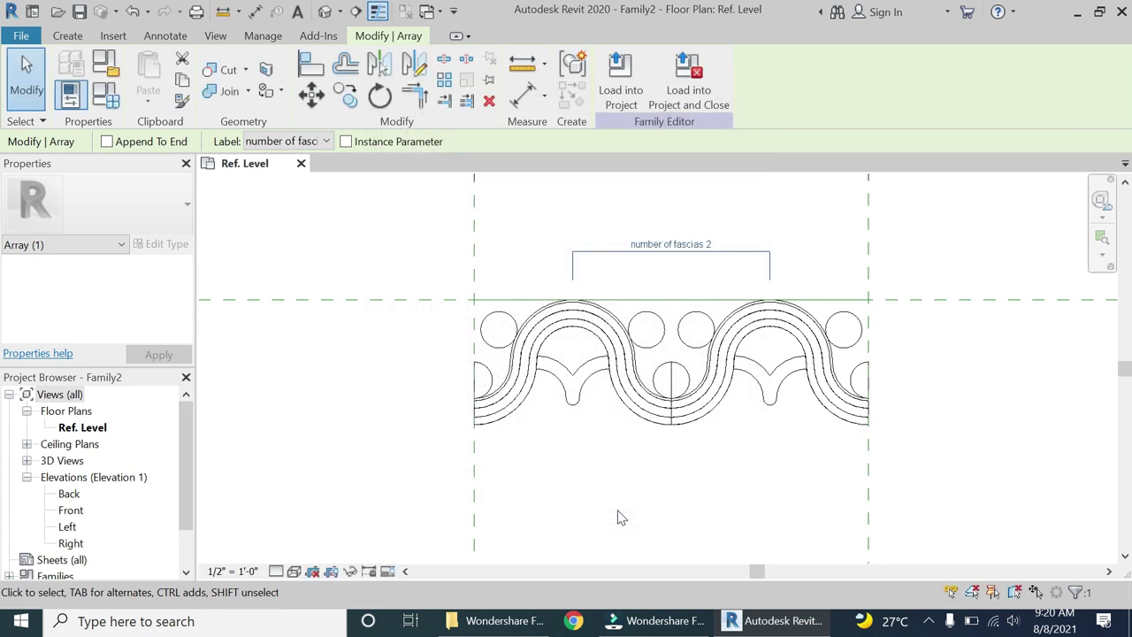
pyautogui.press('Escape')
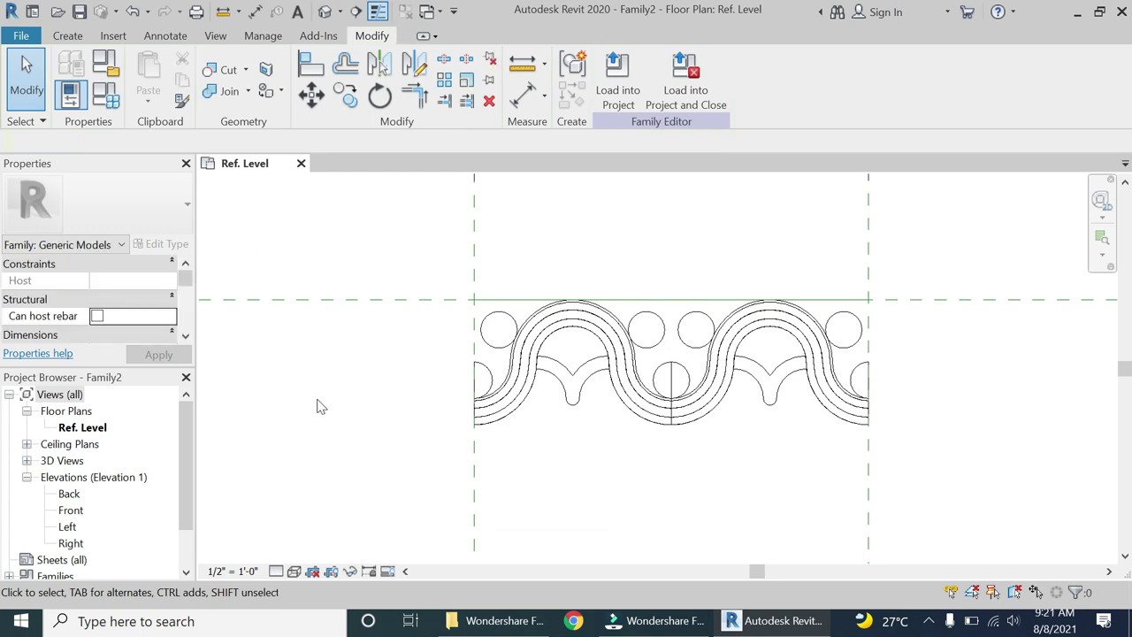
# Step: Align the two outer ends of the fascia array to the reference planes at either end of the length and lock them
pyautogui.press('a')
pyautogui.press('l')
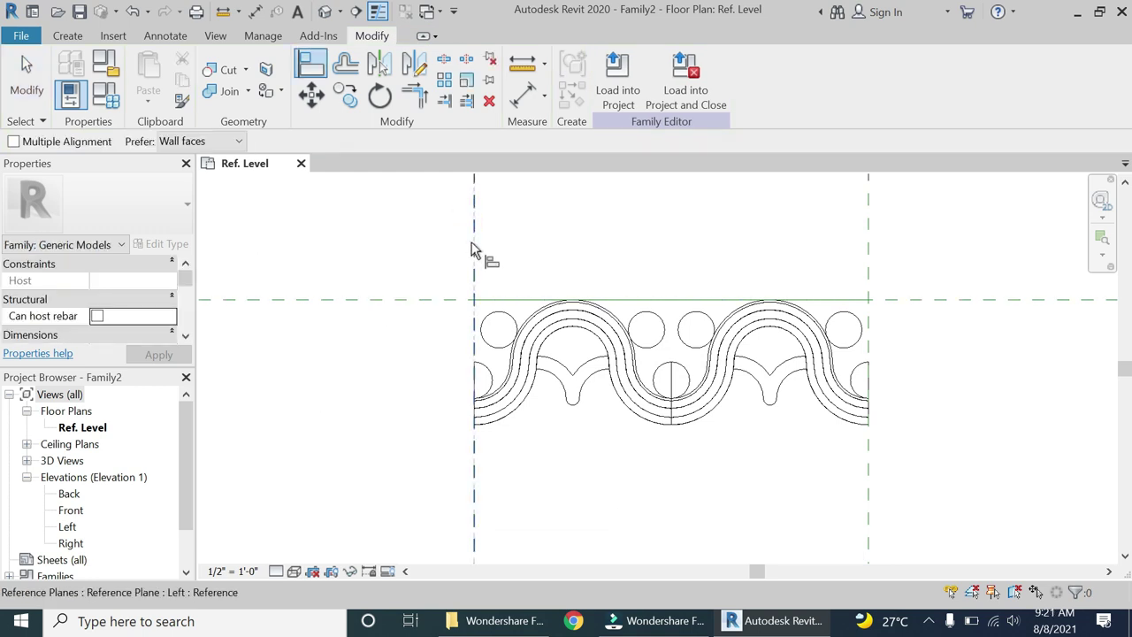
pyautogui.click(473, 251)
pyautogui.scroll(2, 480, 420)
pyautogui.click(482, 394)
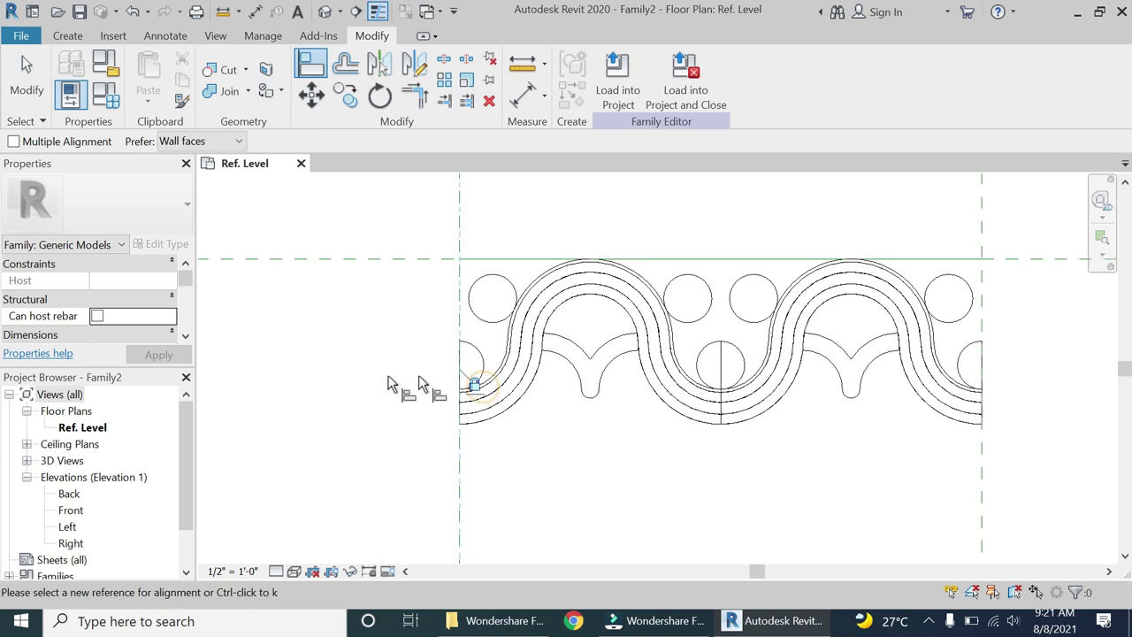
pyautogui.scroll(-2, 392, 385)
pyautogui.click(779, 271)
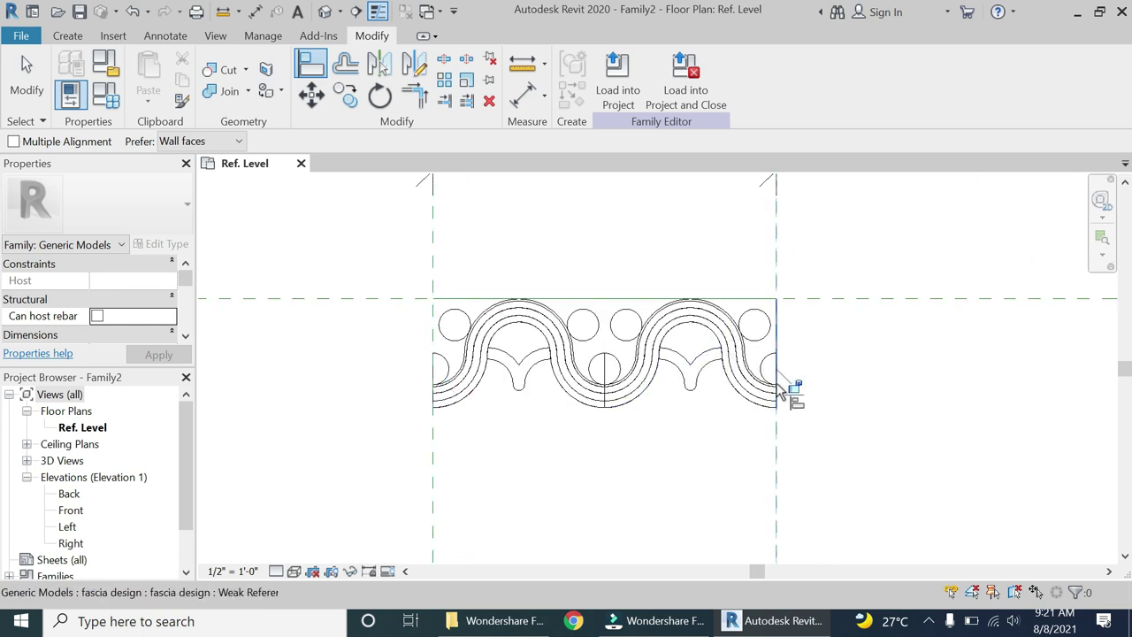
pyautogui.click(779, 390)
pyautogui.press('Escape')
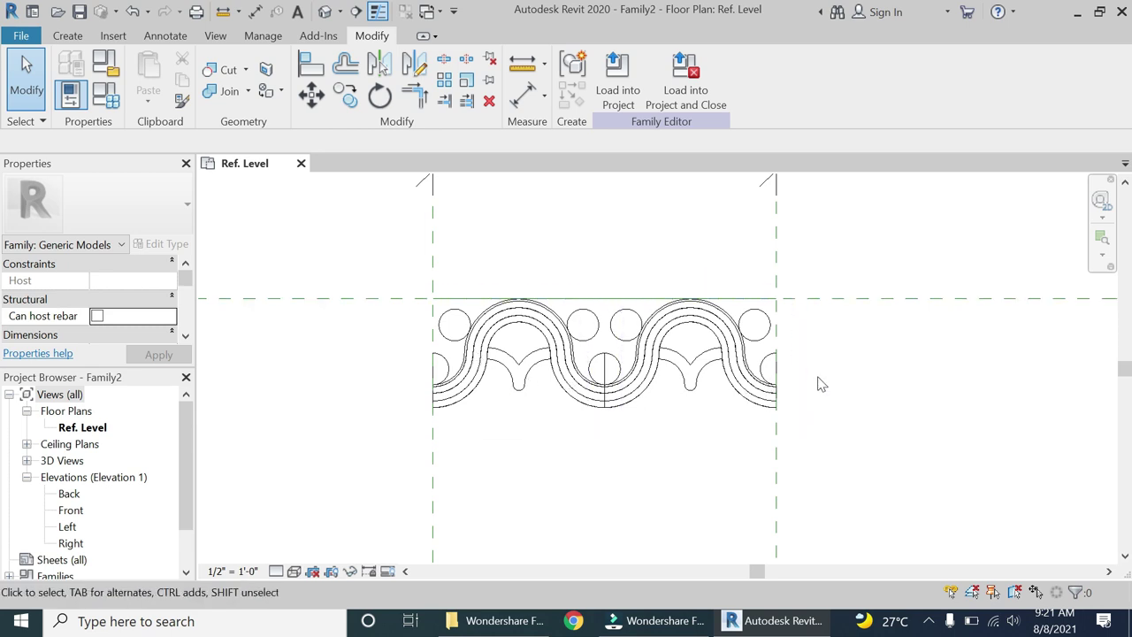
# Step: Change the "number of fascias" parameter from a type to an instance parameter in the family types
pyautogui.scroll(-3, 818, 383)
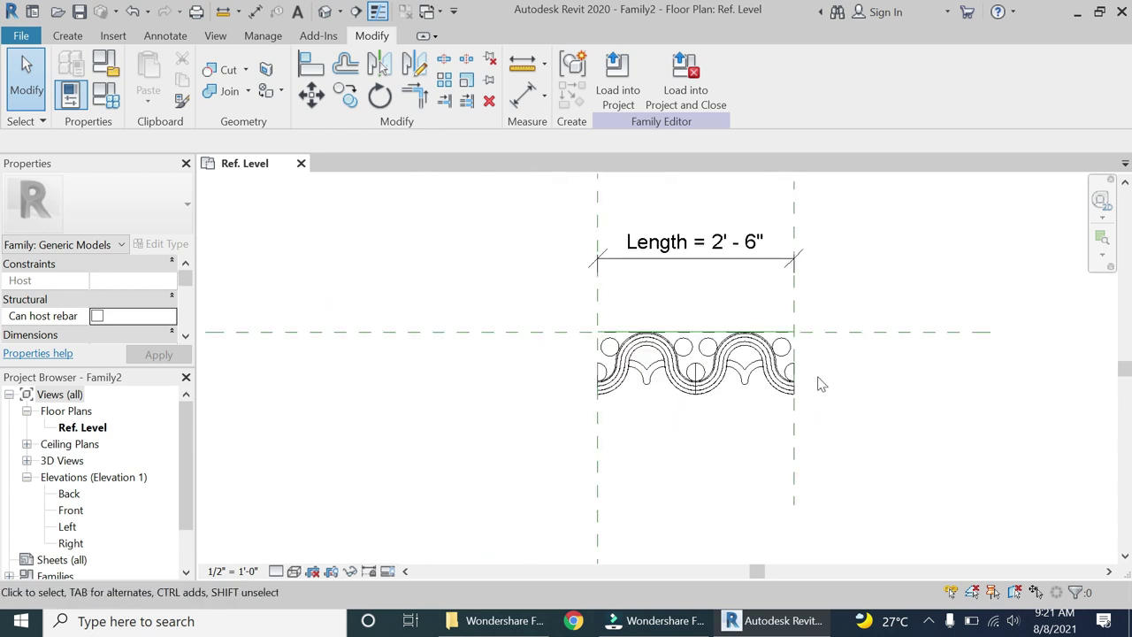
pyautogui.click(108, 98)
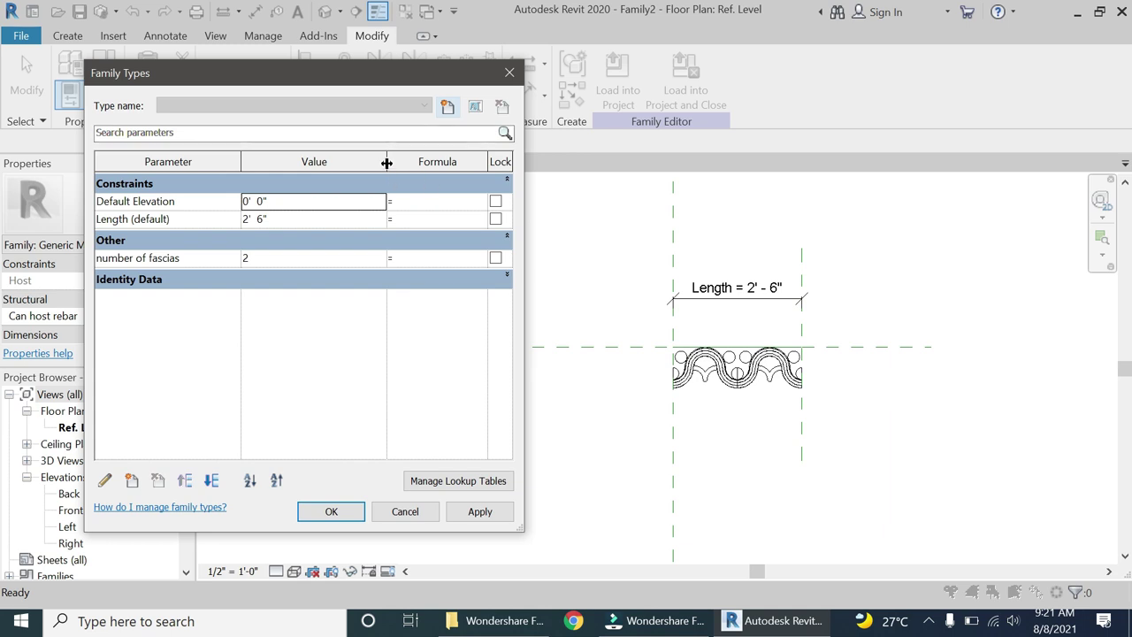
pyautogui.moveTo(386, 162); pyautogui.dragTo(287, 161)
pyautogui.moveTo(391, 161); pyautogui.dragTo(459, 171)
pyautogui.click(357, 260)
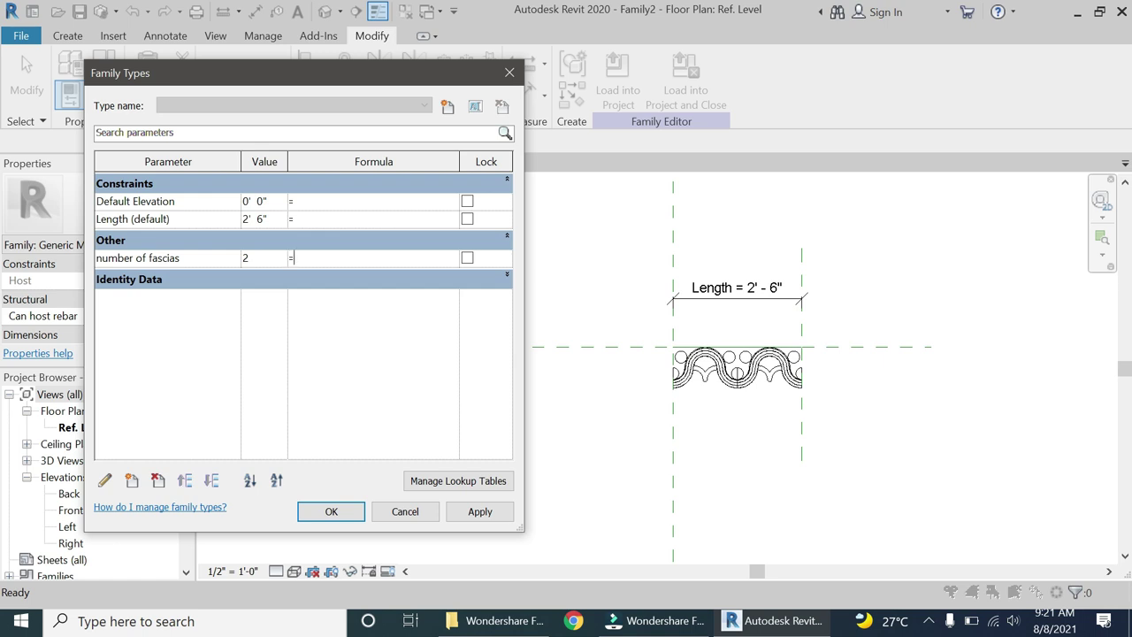
pyautogui.click(194, 263)
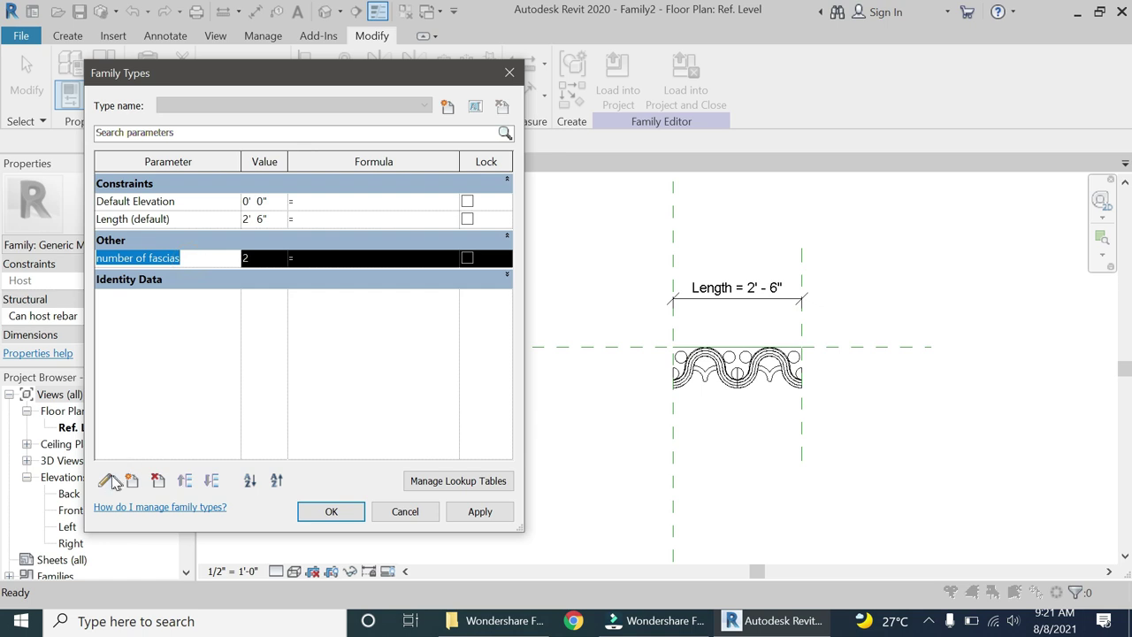
pyautogui.click(106, 479)
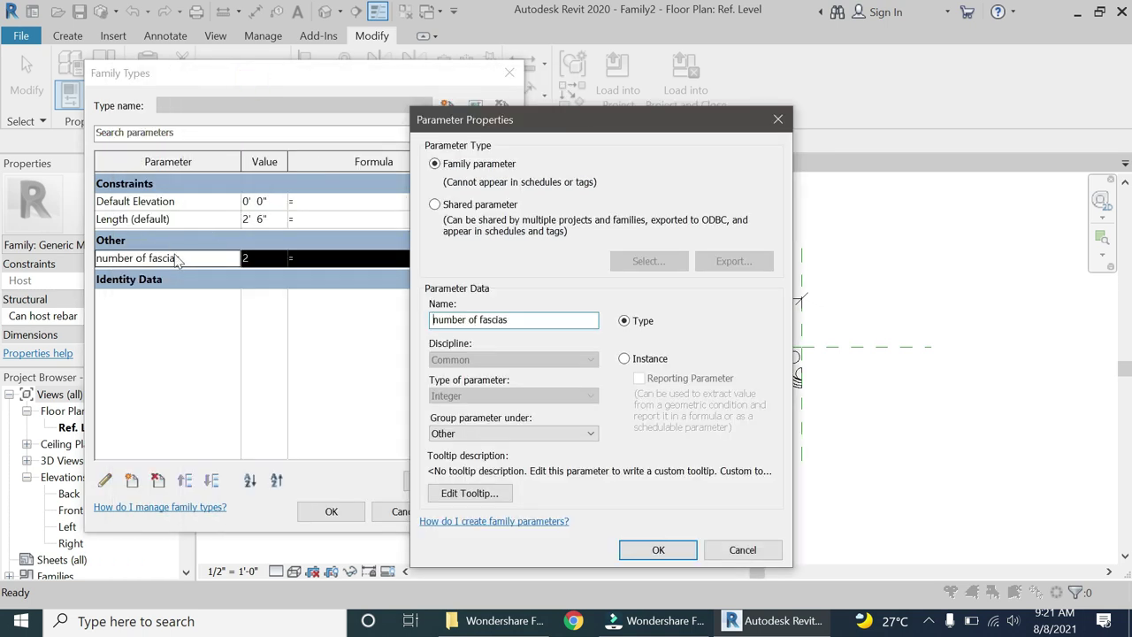
pyautogui.click(624, 358)
pyautogui.click(658, 549)
# Step: Give the "number of fascias" parameter the formula Length/1'3" and accept the family types
pyautogui.click(181, 219)
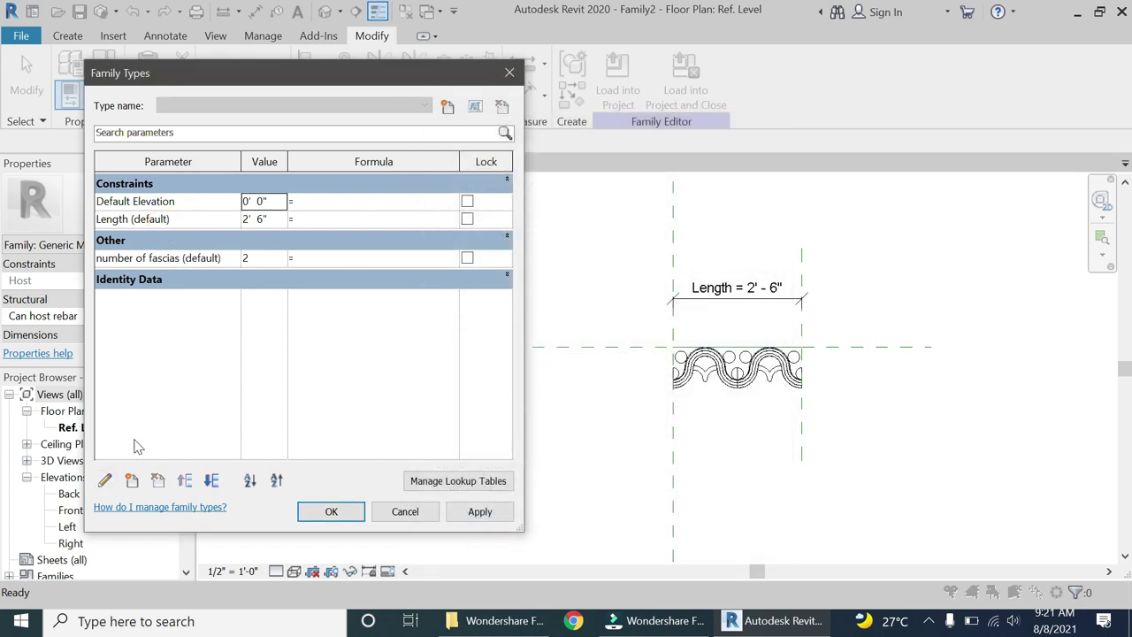
pyautogui.click(190, 209)
pyautogui.click(158, 220)
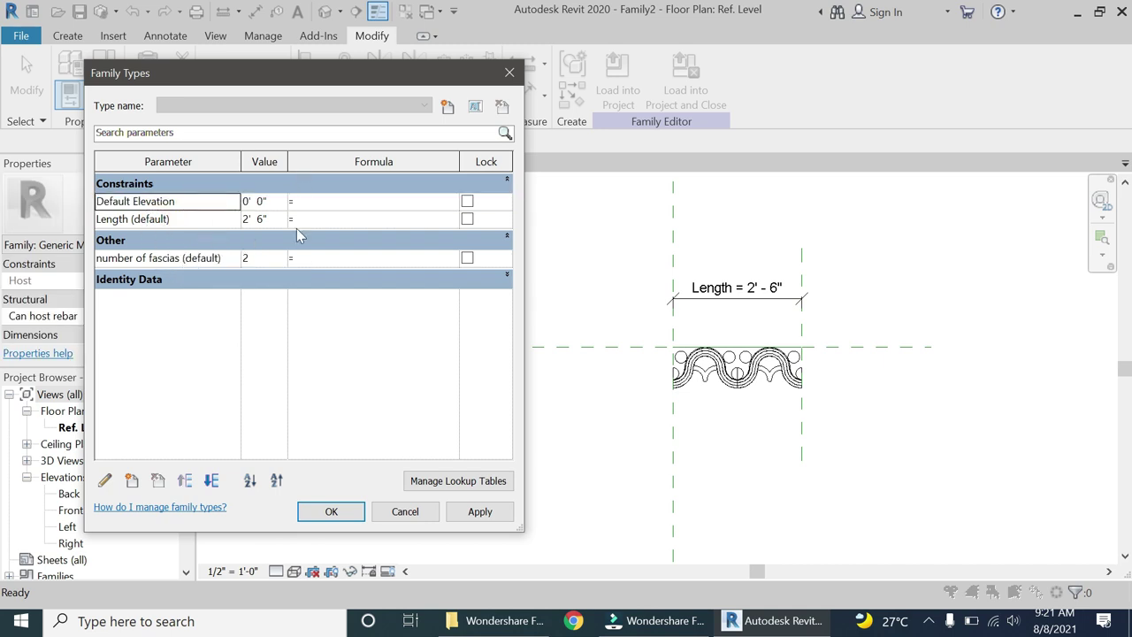
pyautogui.click(306, 258)
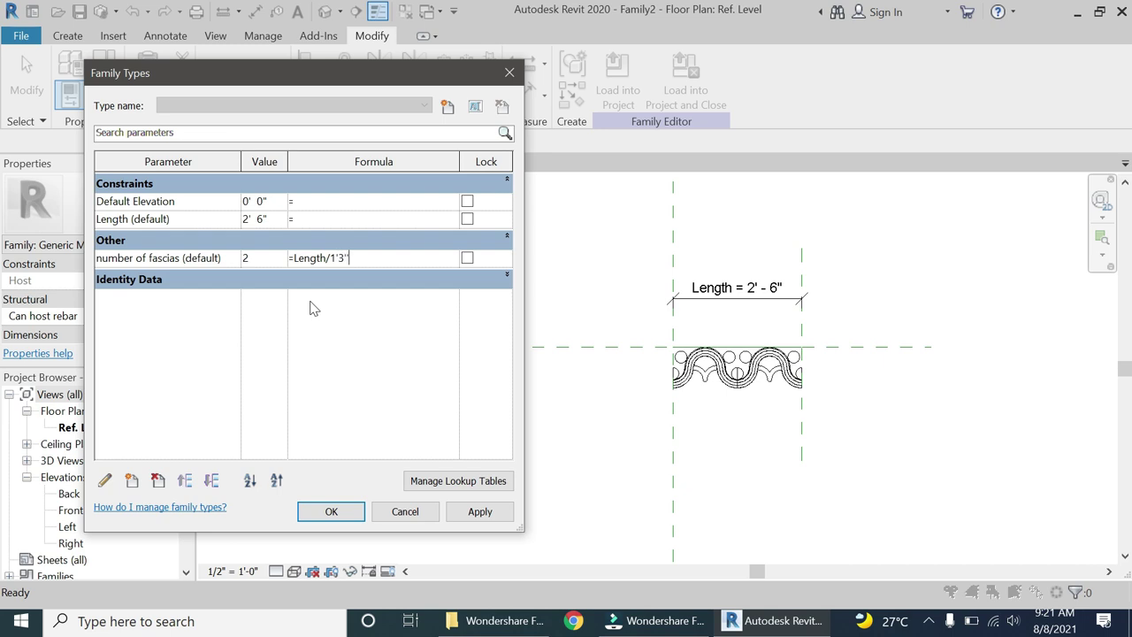
pyautogui.press('Tab')
pyautogui.click(331, 512)
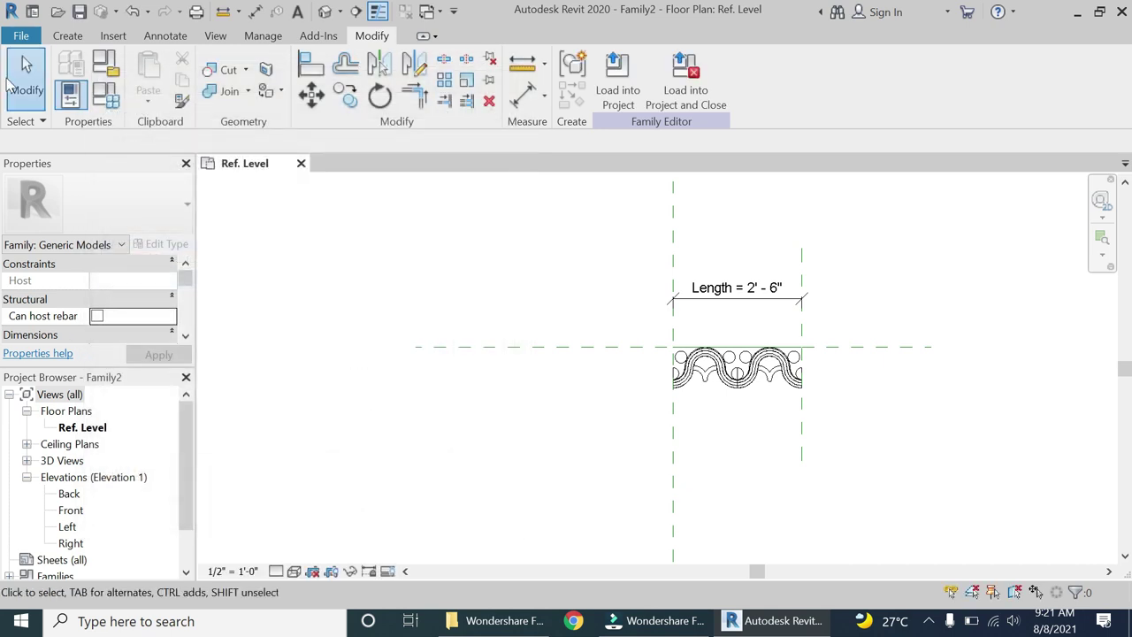
# Step: Set the family's Length to 50' to test the array, and inspect the full run of fascia pieces in plan
pyautogui.click(106, 94)
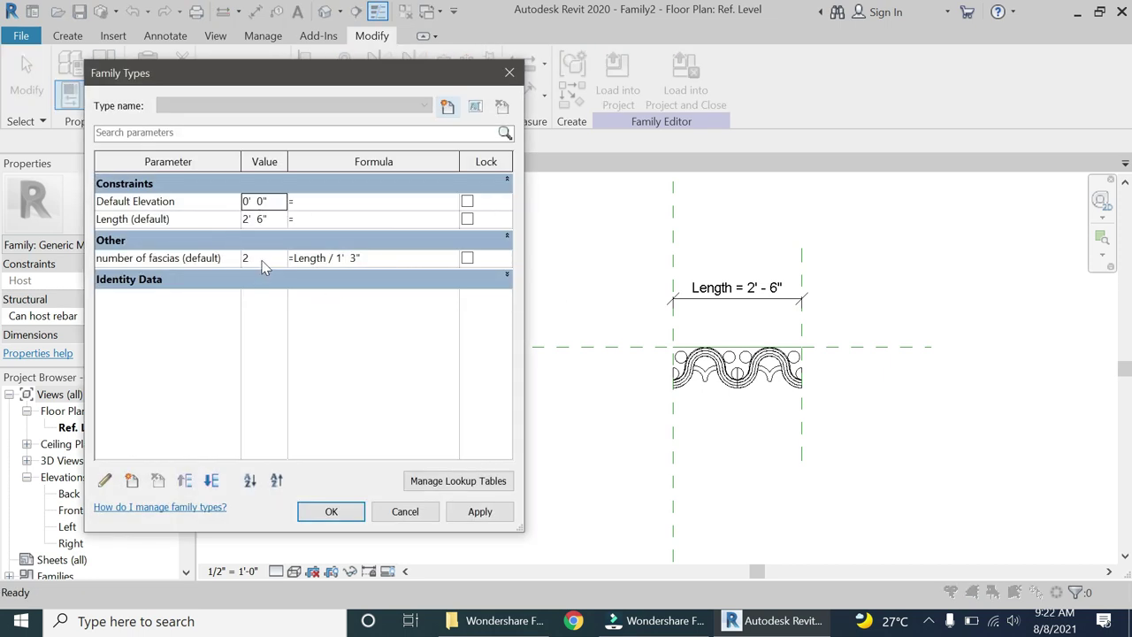
pyautogui.click(262, 219)
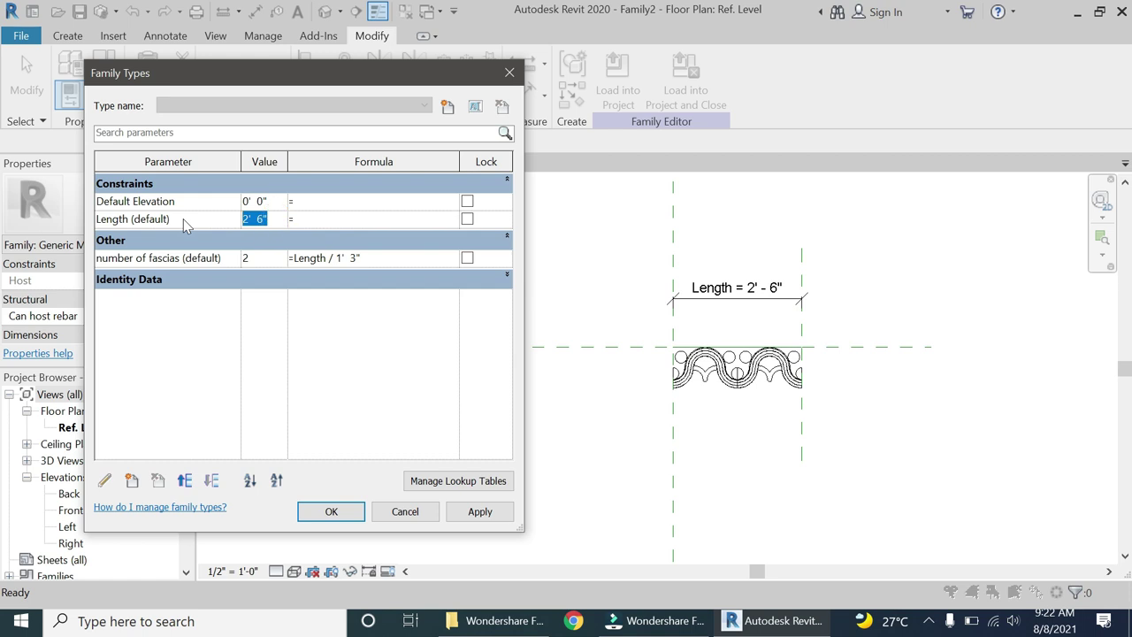
pyautogui.write('50')
pyautogui.press('Tab')
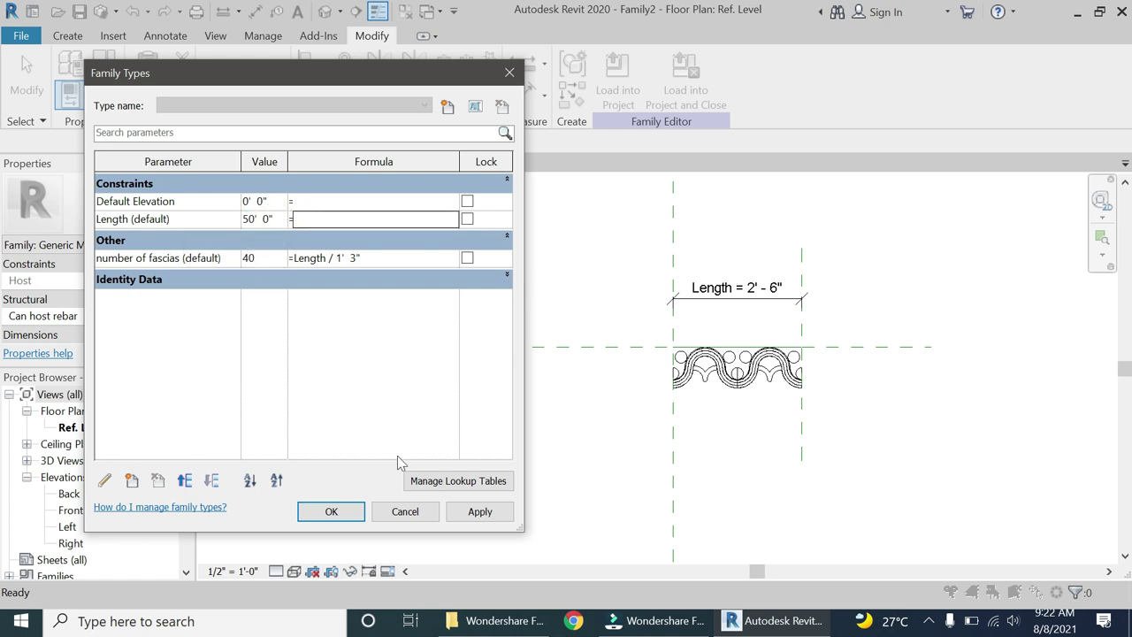
pyautogui.click(456, 515)
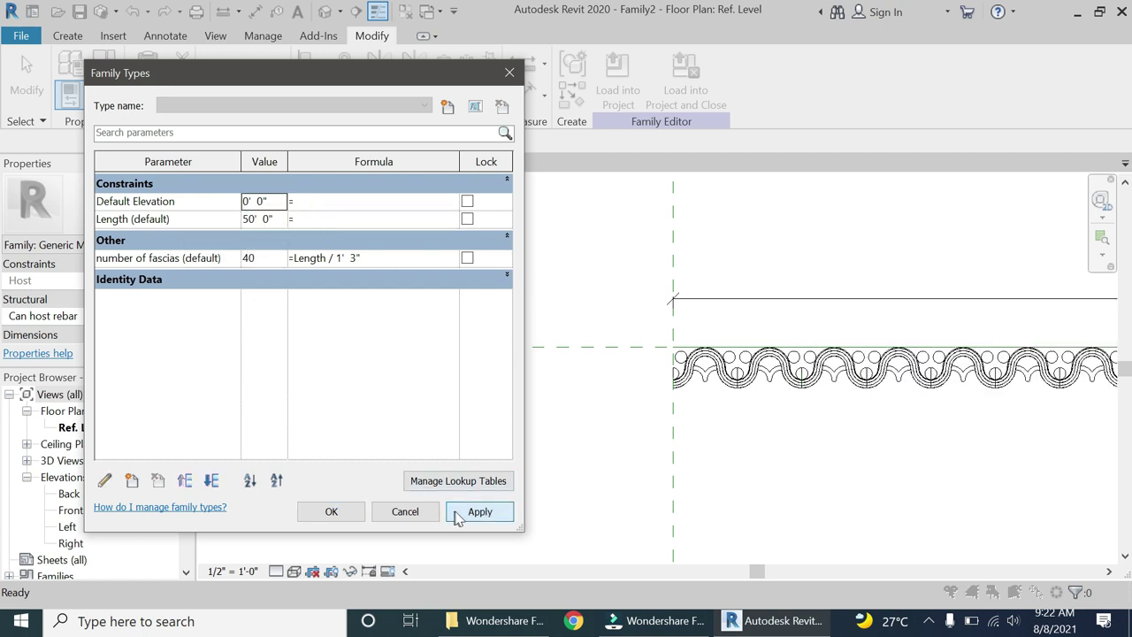
pyautogui.click(339, 519)
pyautogui.scroll(-3, 371, 445)
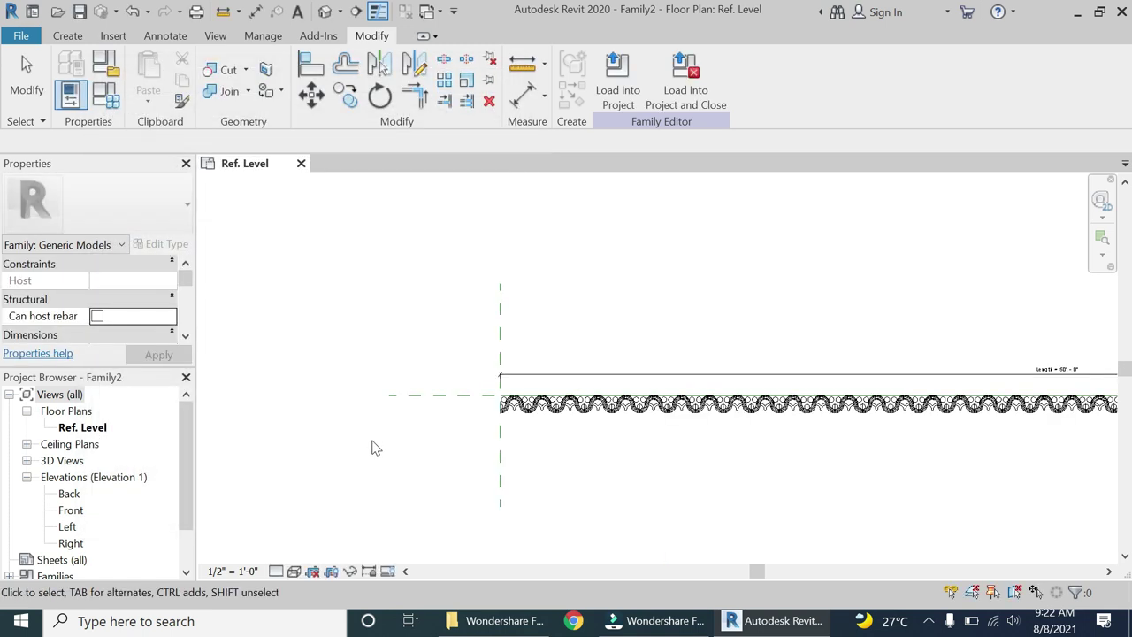
pyautogui.scroll(-1, 619, 398)
pyautogui.scroll(-1, 531, 397)
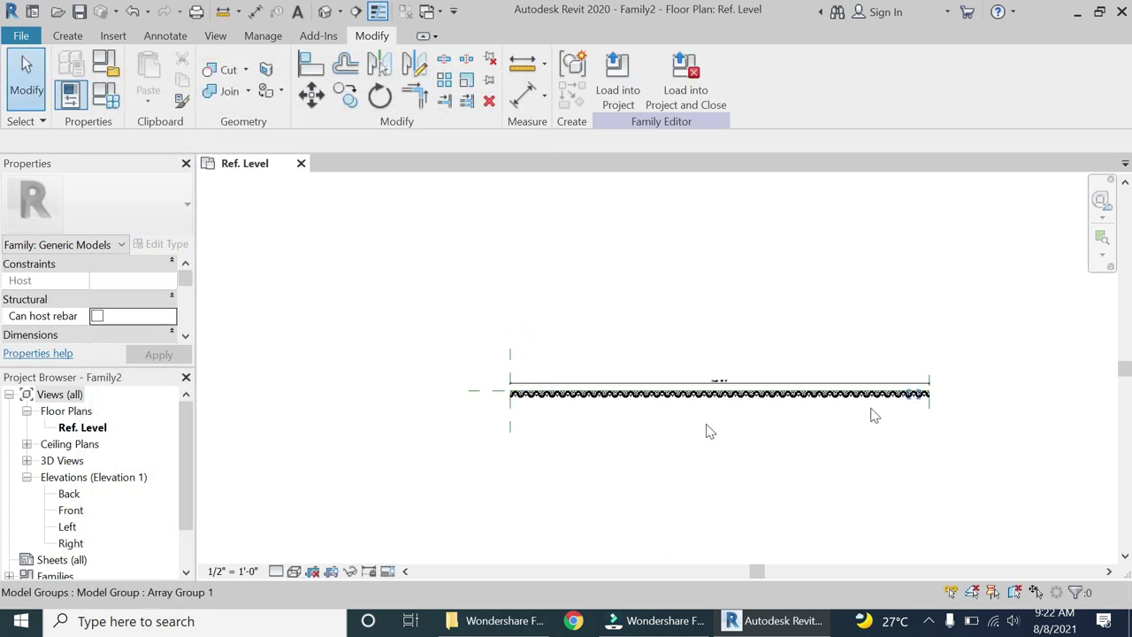
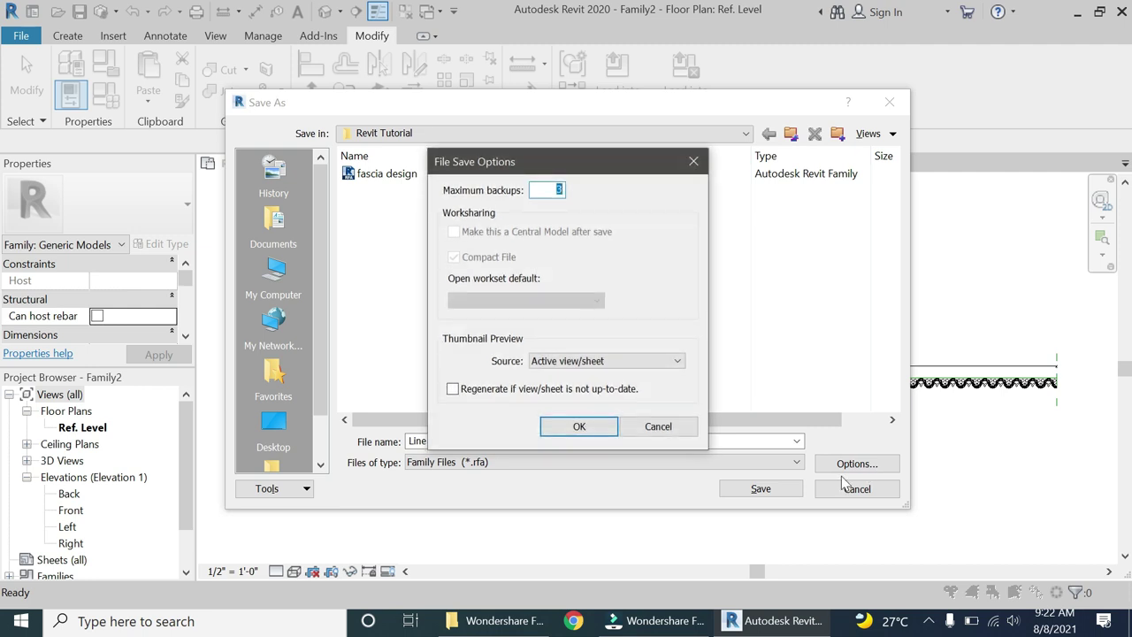
# Step: Save the family as "Line based Fascia" in the Revit Tutorial folder
pyautogui.click(580, 427)
pyautogui.click(759, 488)
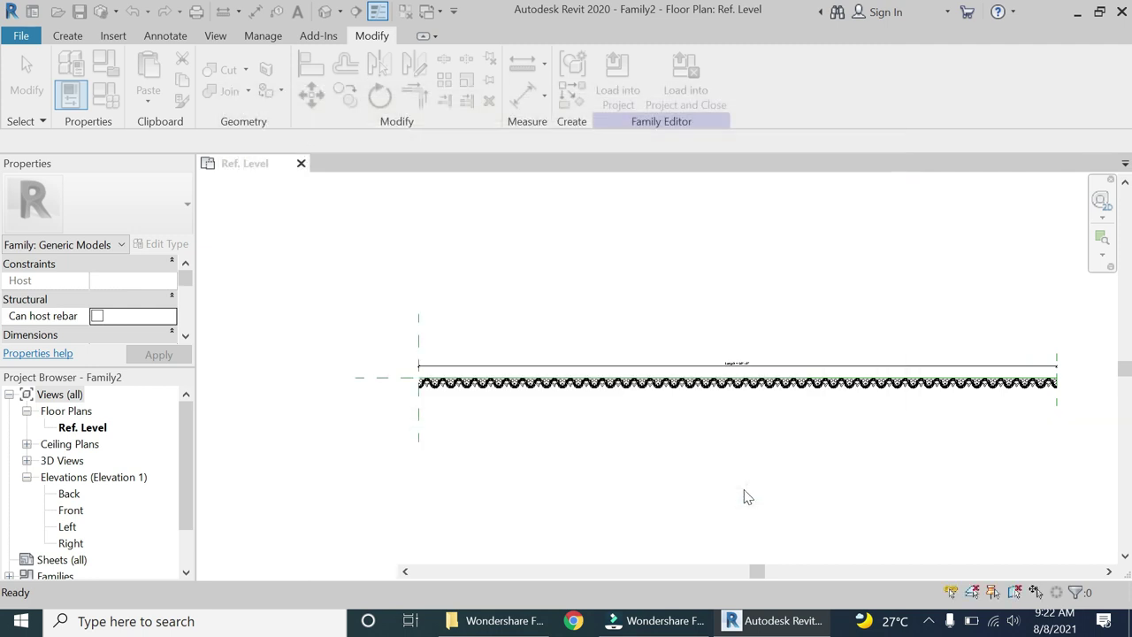
# Step: Create a new project, choosing its template from the available template files
pyautogui.click(18, 37)
pyautogui.moveTo(70, 114)
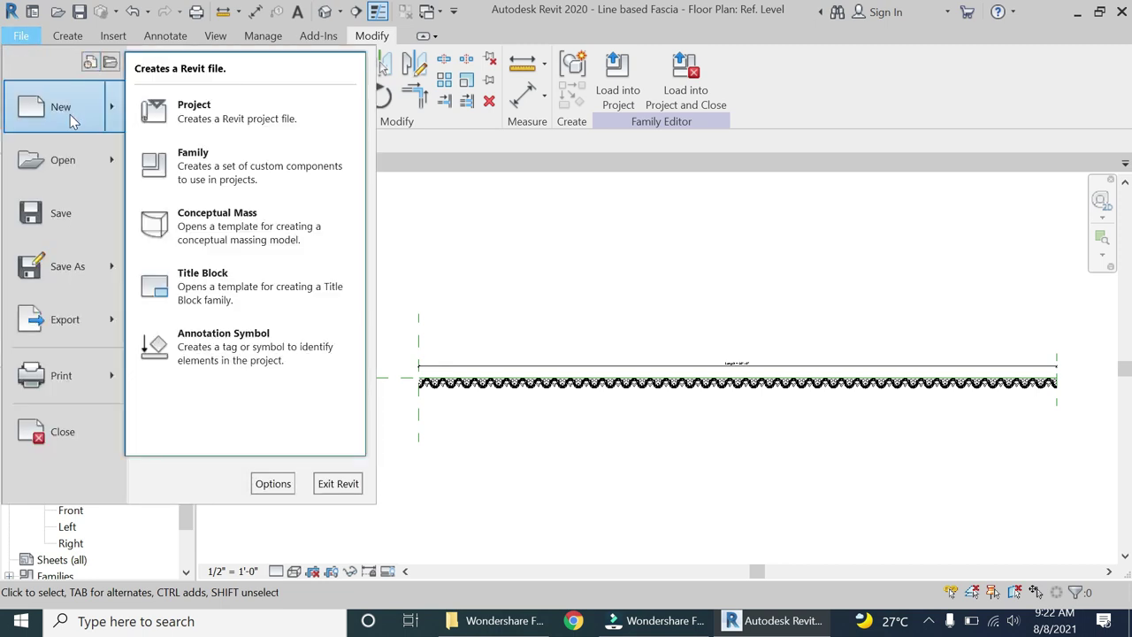
pyautogui.click(186, 108)
pyautogui.click(438, 272)
pyautogui.click(447, 309)
pyautogui.click(522, 368)
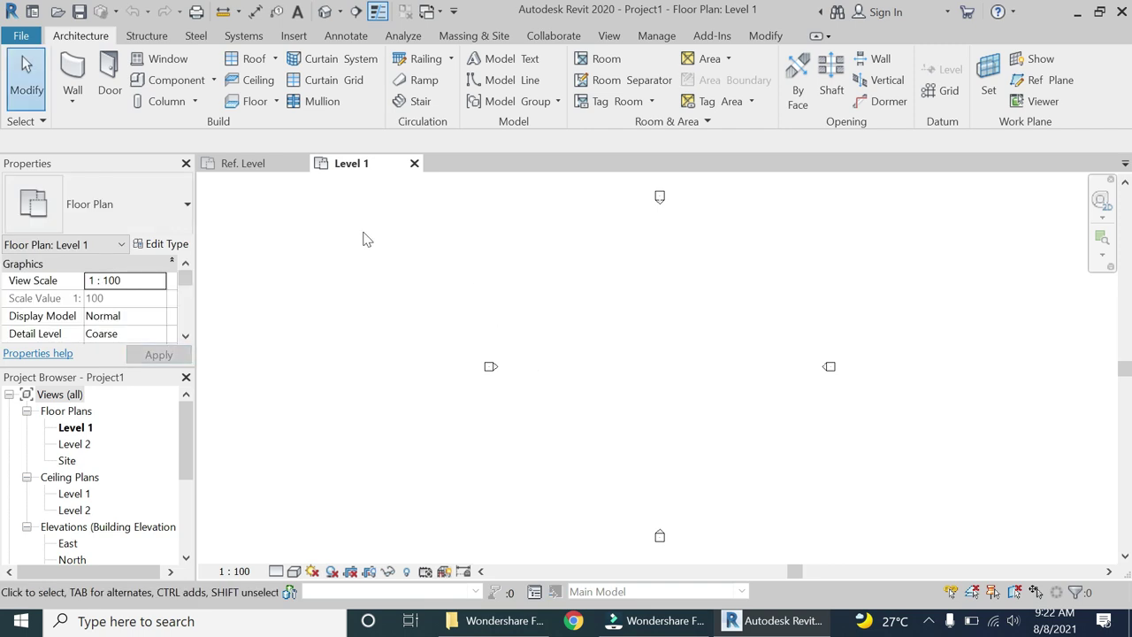
# Step: Start a roof by footprint on Level 2 and sketch a rectangular boundary about 7000 by 8000 mm
pyautogui.click(252, 63)
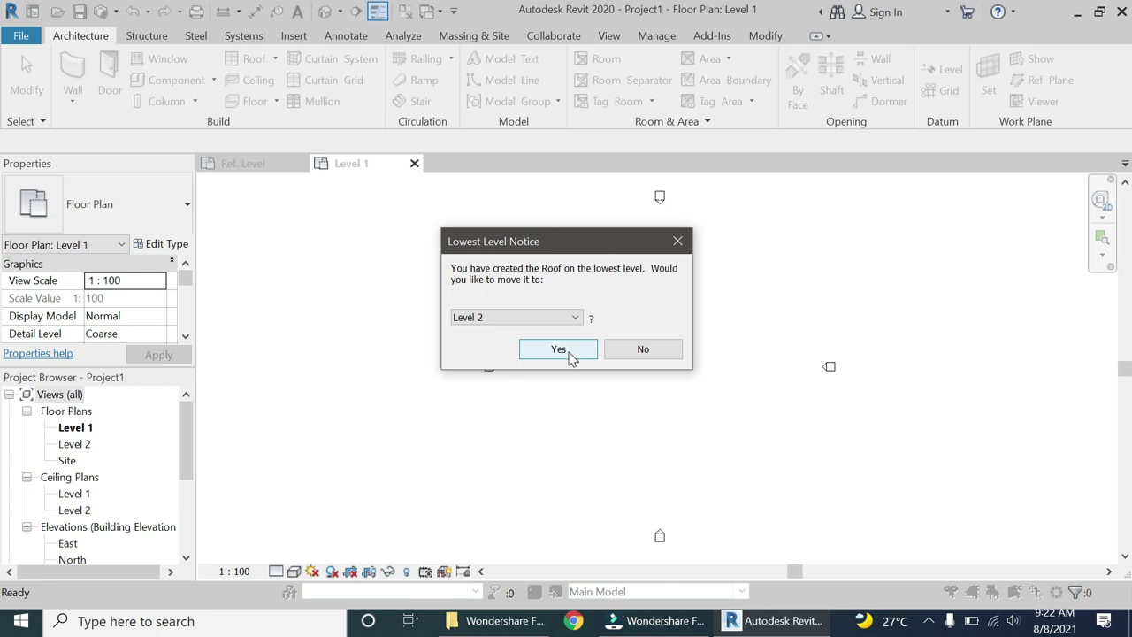
pyautogui.click(559, 351)
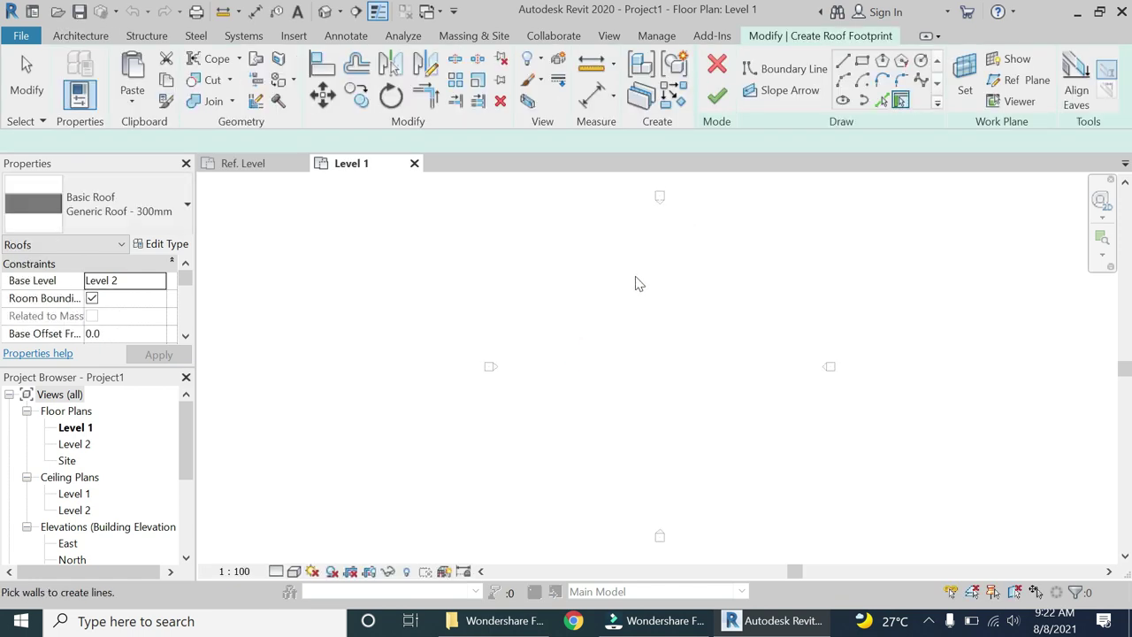
pyautogui.click(863, 62)
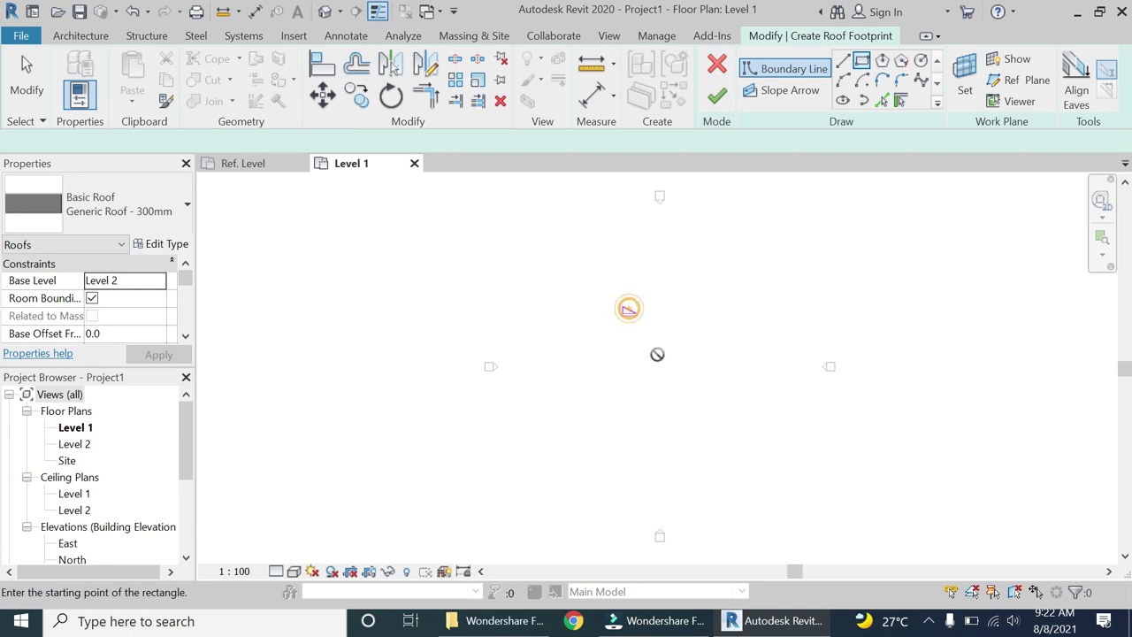
pyautogui.click(629, 308)
pyautogui.click(676, 363)
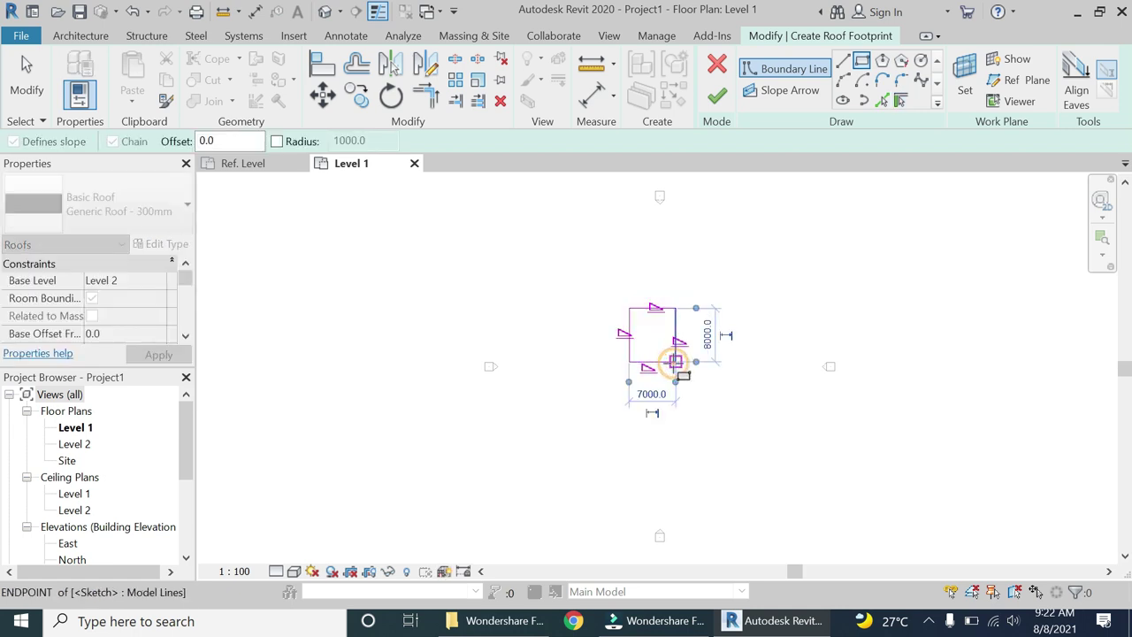
# Step: Turn off Defines slope for the two 7000 mm boundary edges and finish the gable roof
pyautogui.scroll(3, 660, 331)
pyautogui.press('Escape')
pyautogui.press('Escape')
pyautogui.click(655, 403)
pyautogui.keyDown('ctrl'); pyautogui.click(651, 281); pyautogui.keyUp('ctrl')
pyautogui.click(341, 144)
pyautogui.click(717, 95)
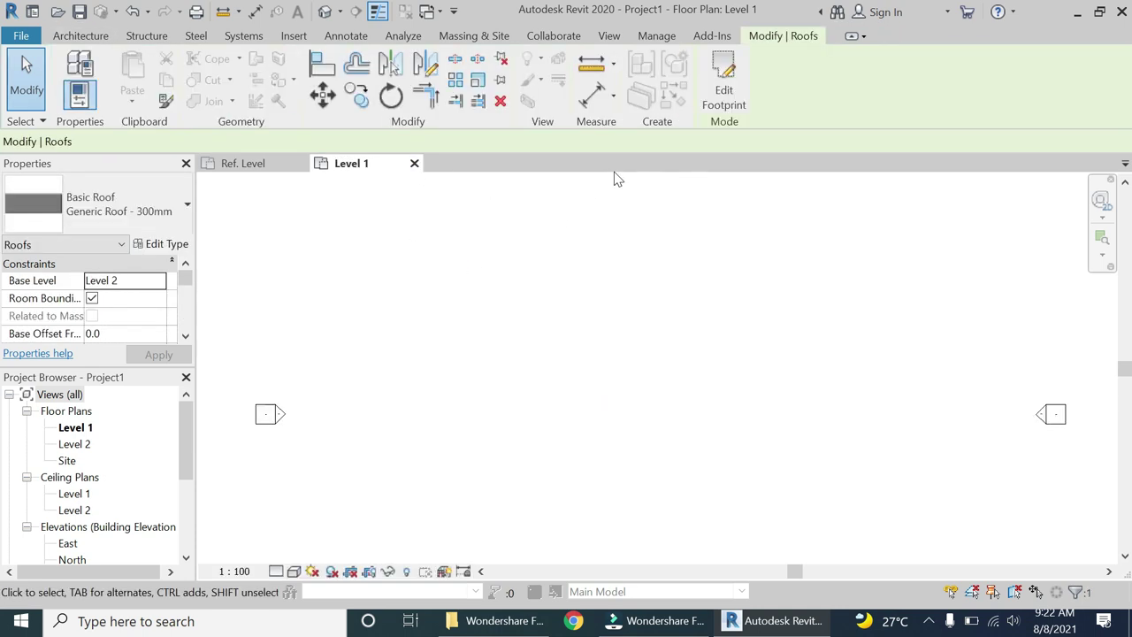
pyautogui.press('Escape')
# Step: Show the default 3D view and raise the roof's ridge with its shape handle to steepen the slope
pyautogui.click(325, 10)
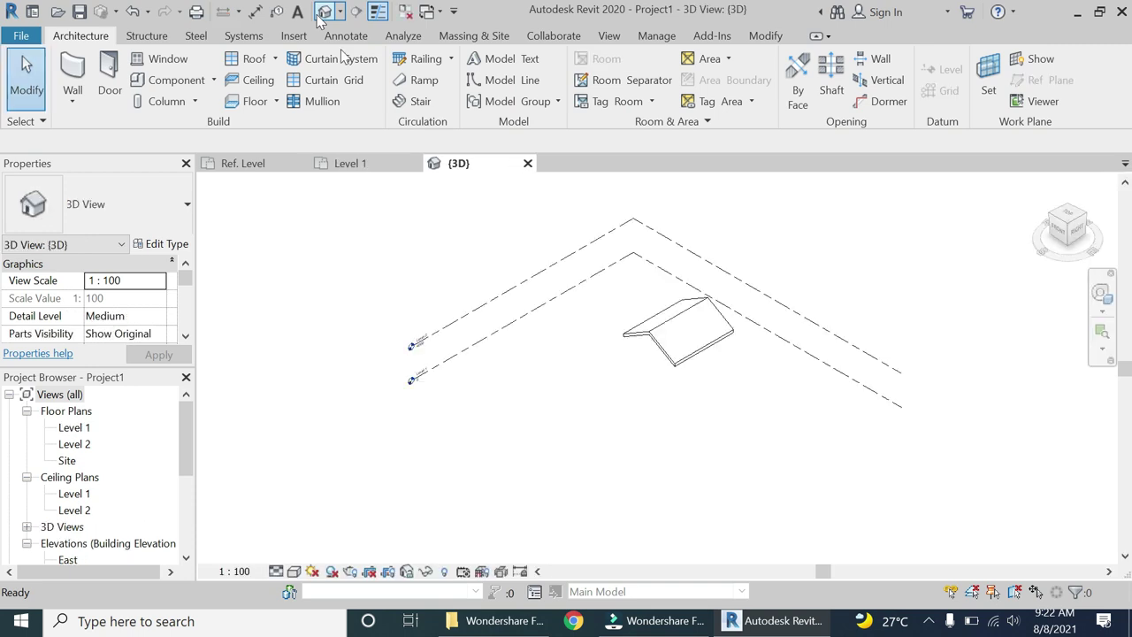
pyautogui.scroll(5, 650, 350)
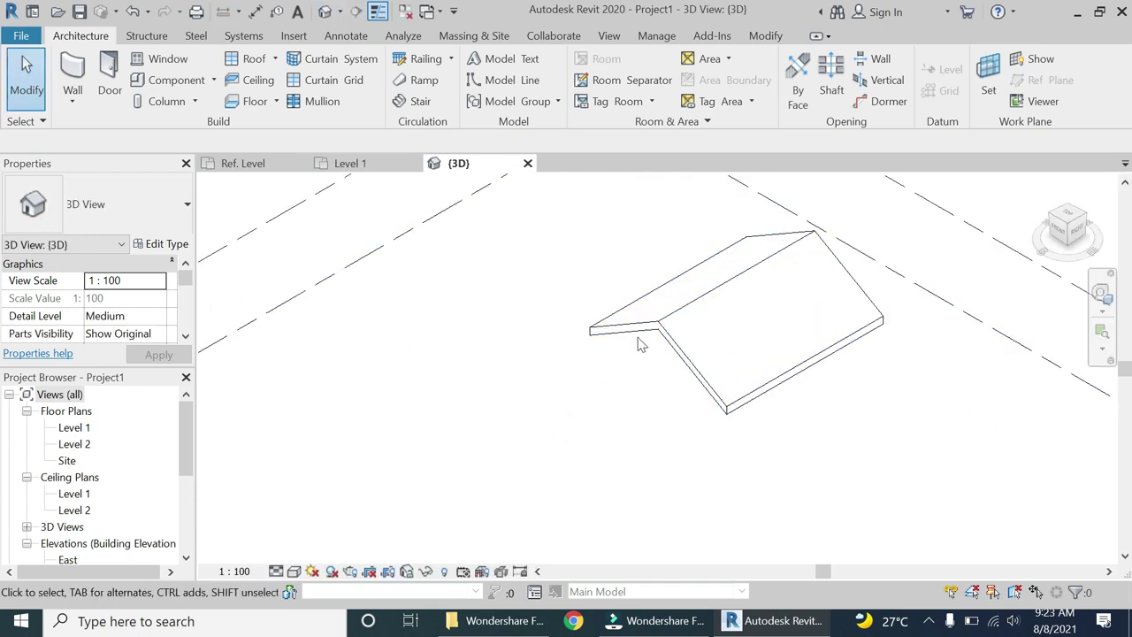
pyautogui.click(687, 320)
pyautogui.moveTo(737, 279); pyautogui.dragTo(738, 233)
pyautogui.click(609, 382)
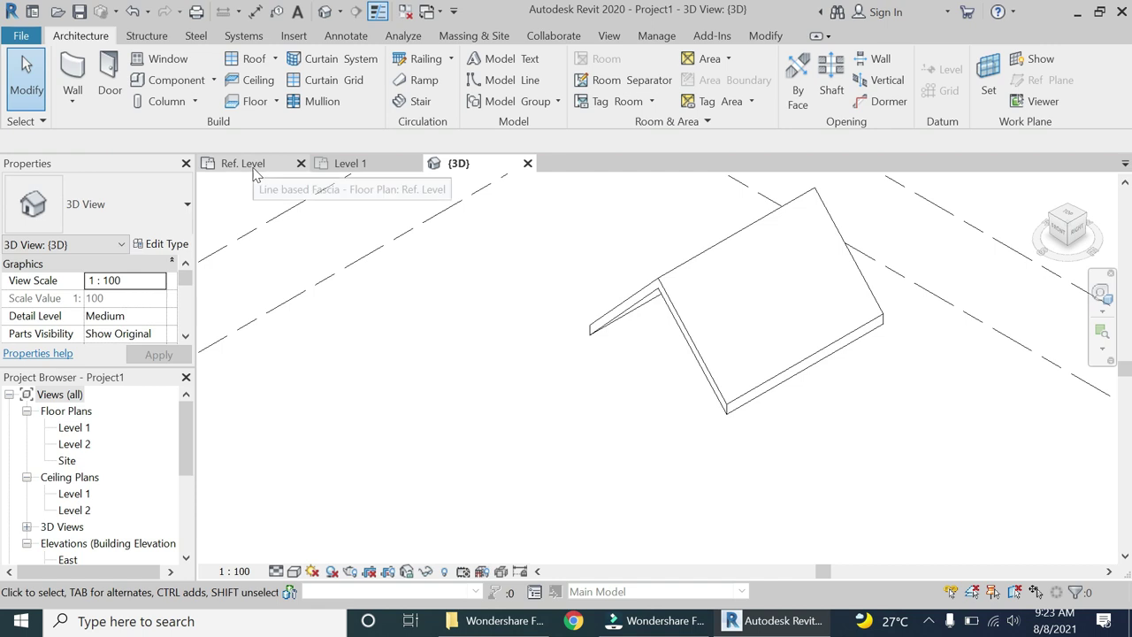
# Step: Return to the Line based Fascia family, load it into the project and close the family
pyautogui.click(331, 166)
pyautogui.click(263, 167)
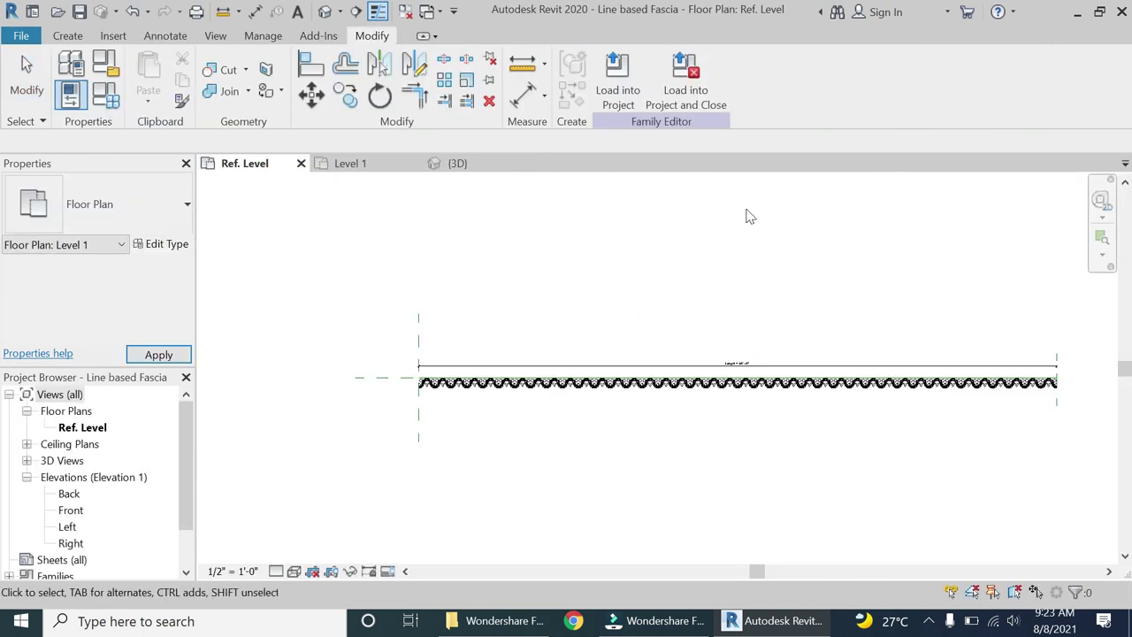
pyautogui.click(677, 100)
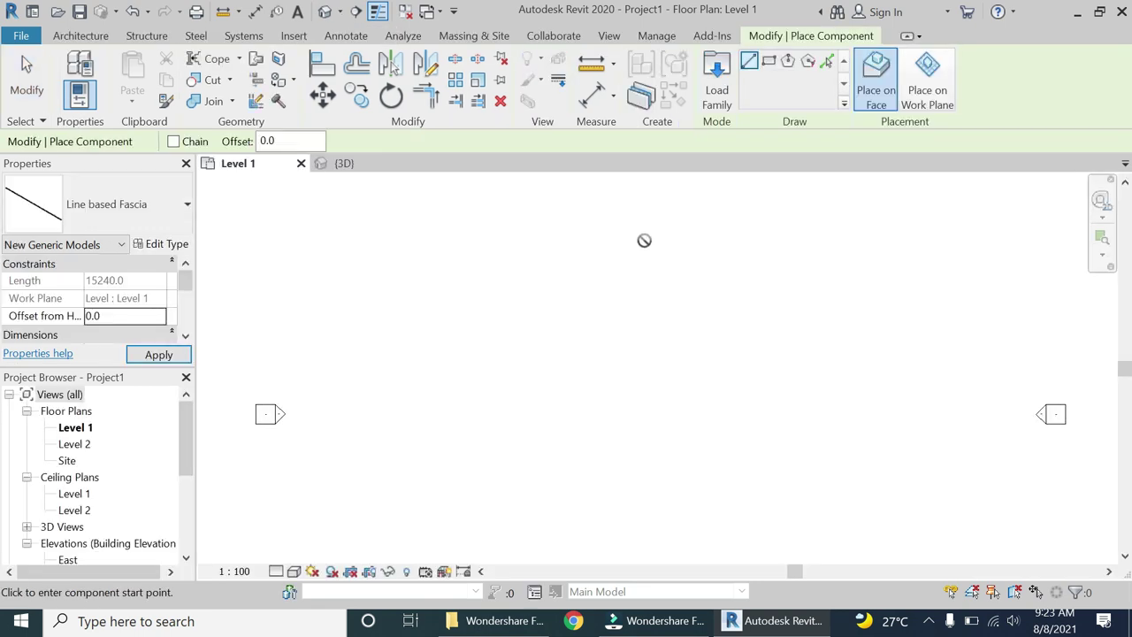
# Step: In the 3D view, place a Line based Fascia about 5100 mm long on the gable face, along its lower edge from the left eave corner to the apex
pyautogui.click(350, 166)
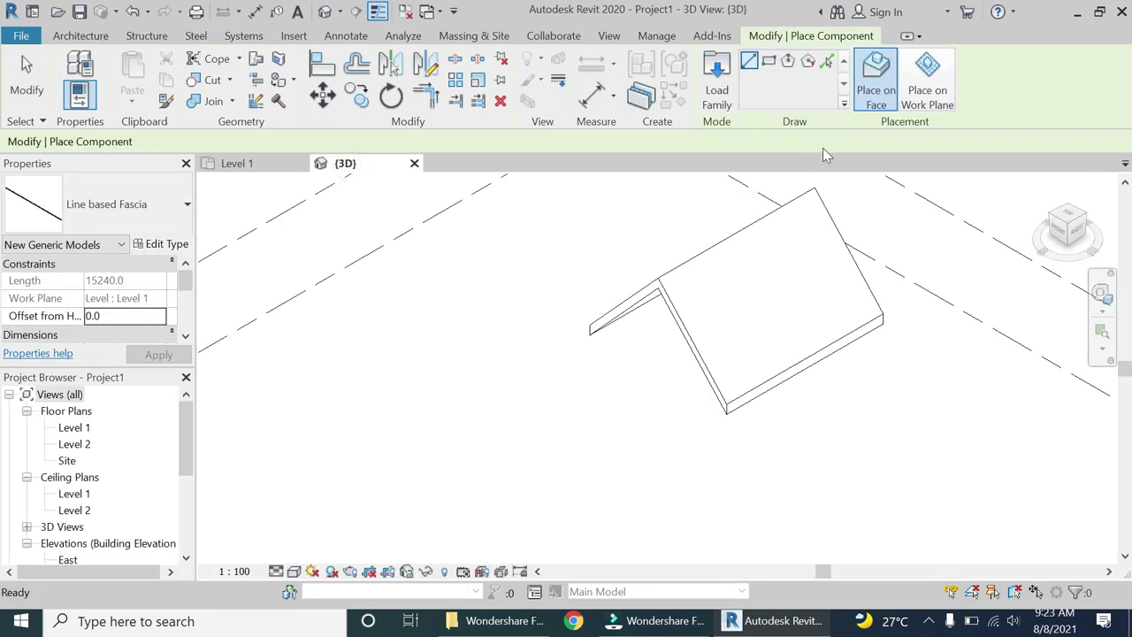
pyautogui.click(874, 94)
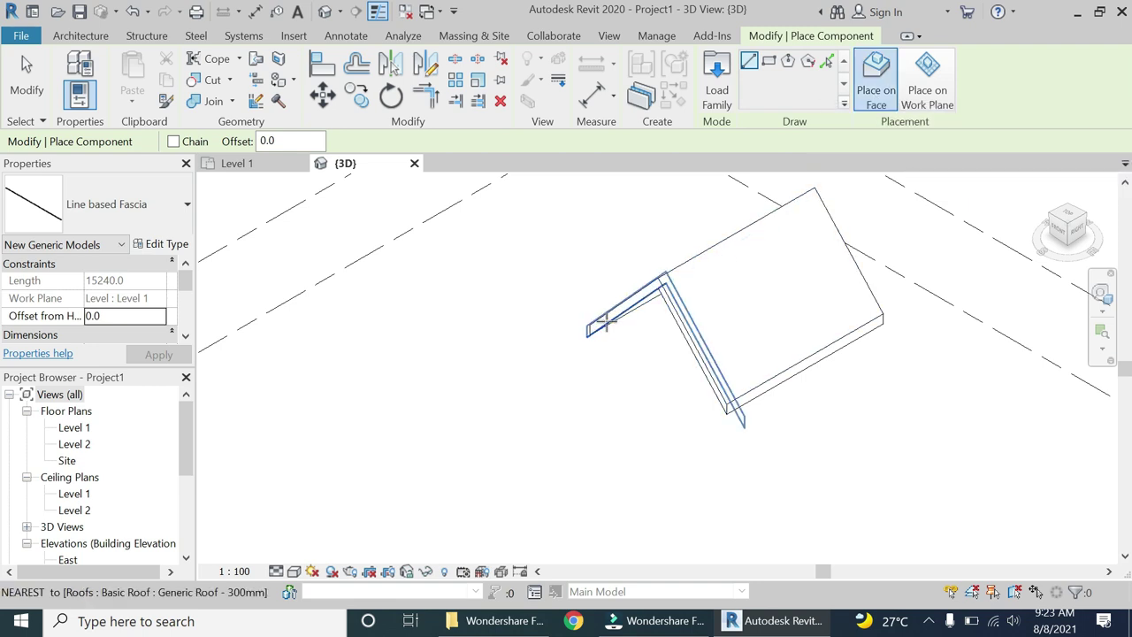
pyautogui.scroll(4, 575, 341)
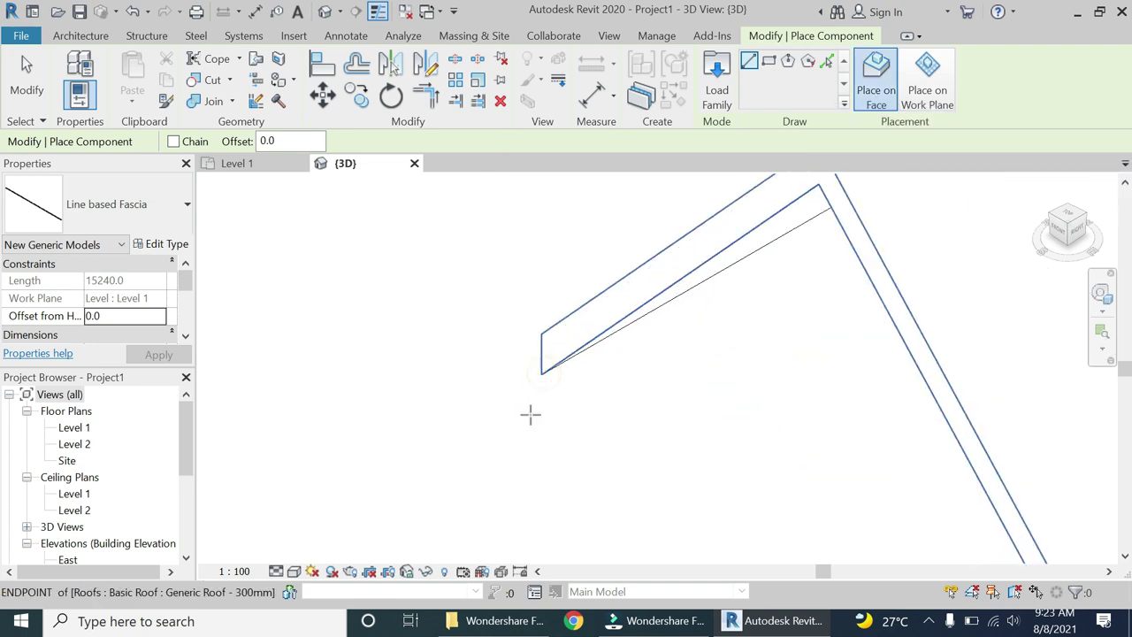
pyautogui.click(563, 372)
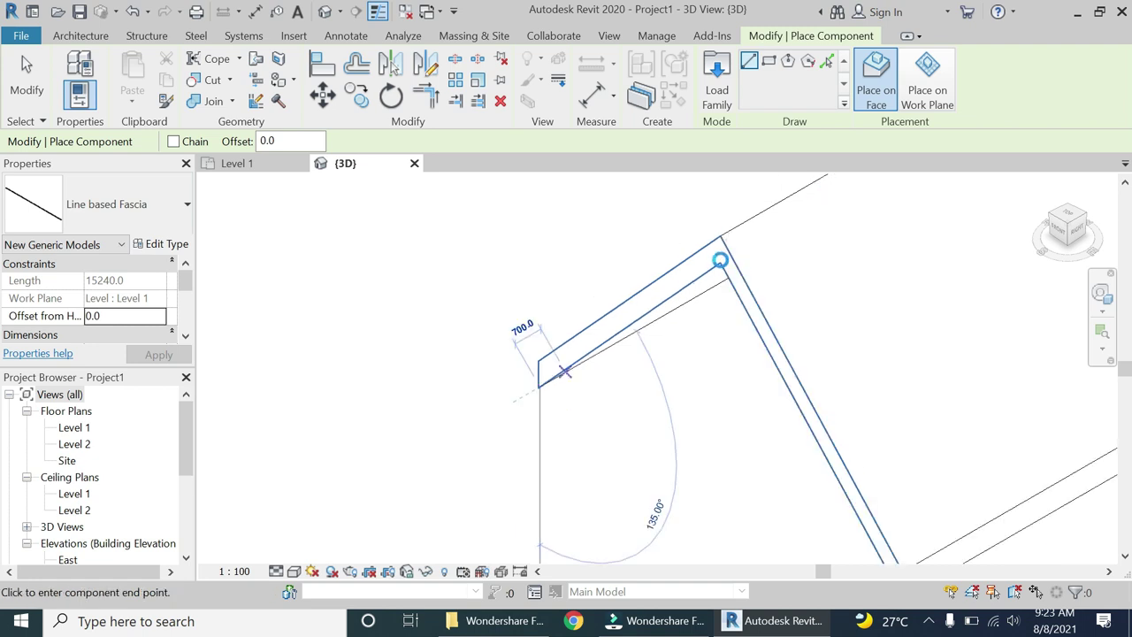
pyautogui.click(720, 265)
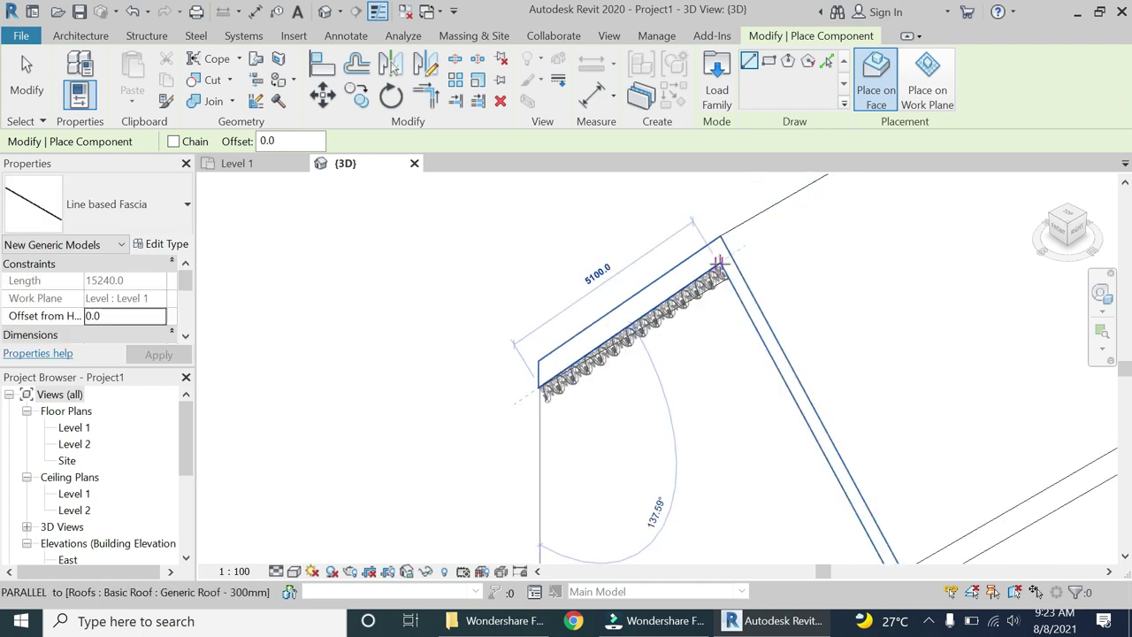
pyautogui.scroll(8, 711, 257)
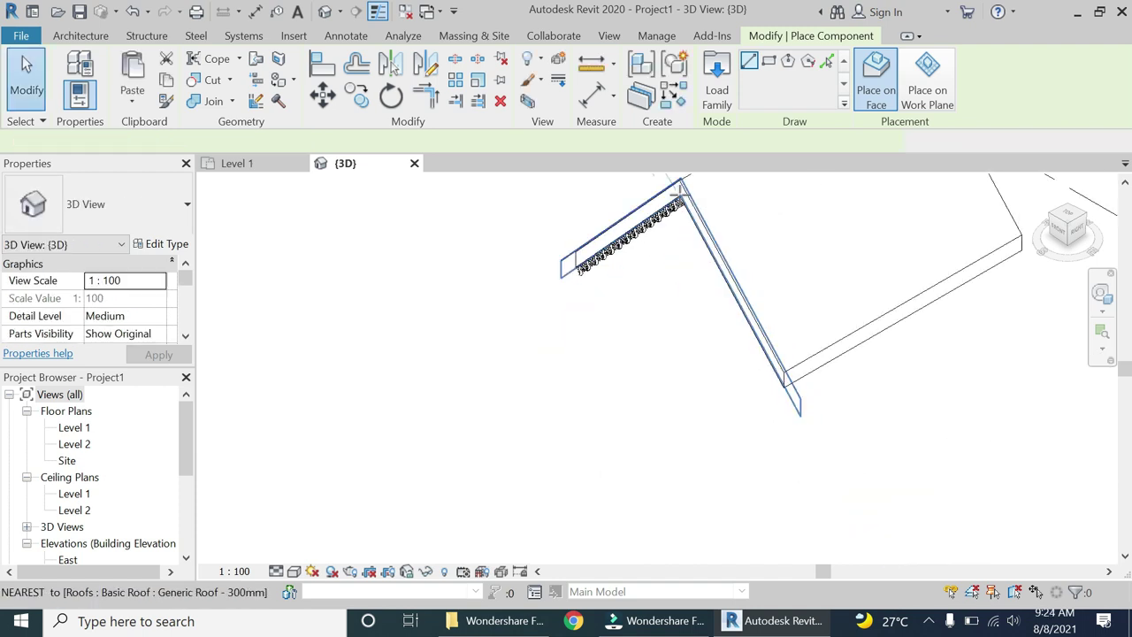
# Step: Place a second Line based Fascia about 5200 mm long on the gable face, along its lower edge from the apex to the right eave corner
pyautogui.click(689, 207)
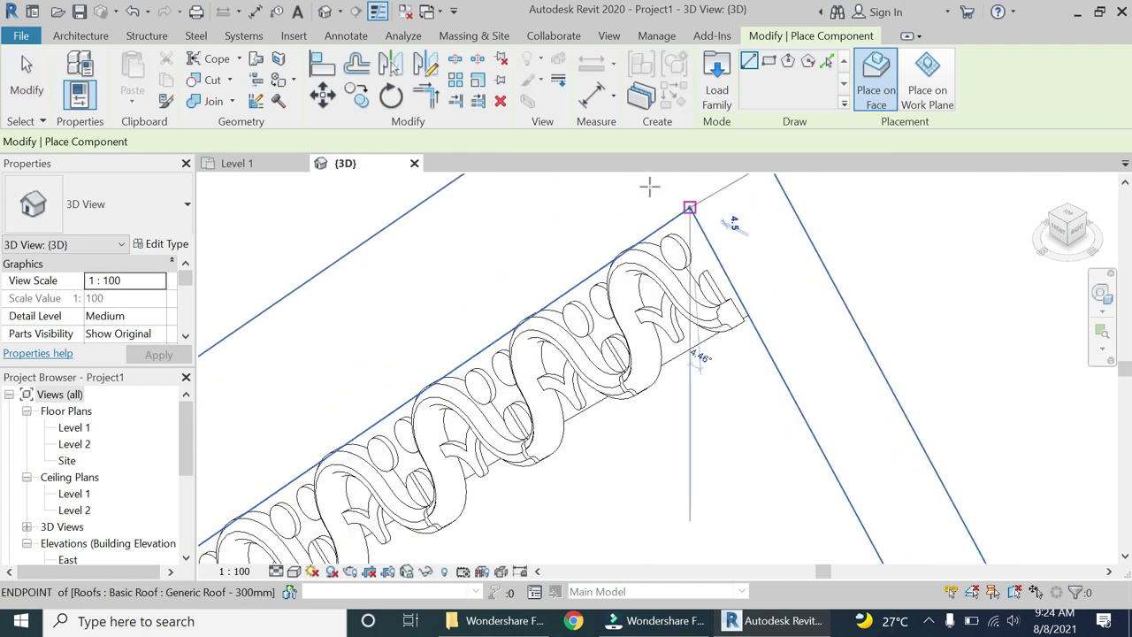
pyautogui.scroll(-5, 650, 187)
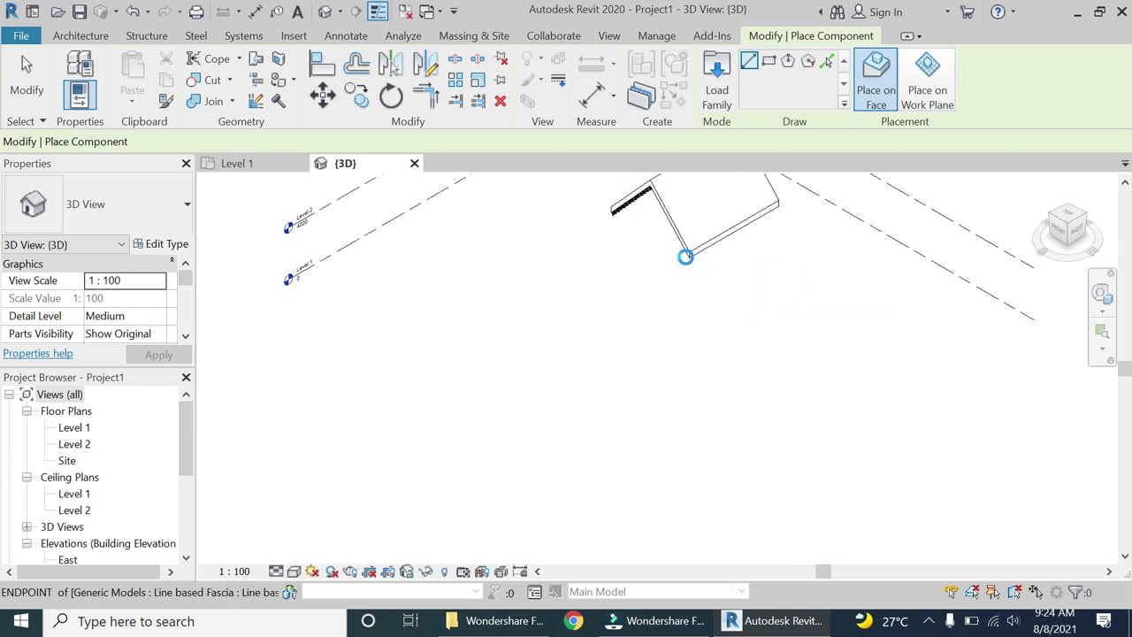
pyautogui.click(685, 256)
pyautogui.scroll(3, 685, 256)
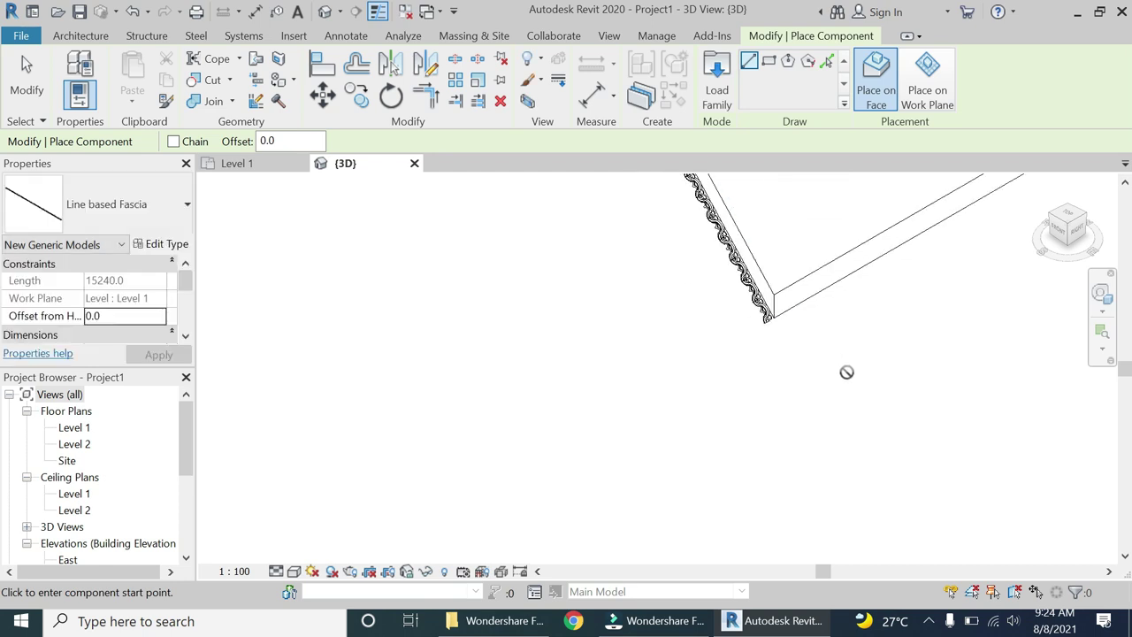
pyautogui.scroll(-2, 847, 371)
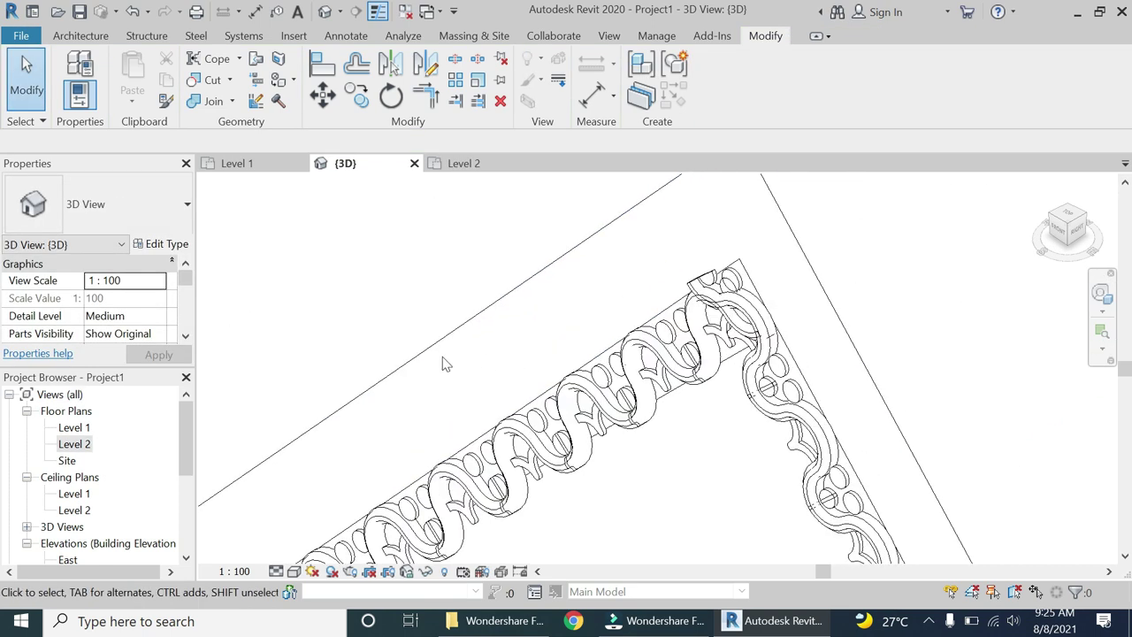
# Step: Orbit the 3D view to face the front gable and examine both fascias along its sloping edges
pyautogui.scroll(-3, 497, 253)
pyautogui.keyDown('shift'); pyautogui.moveTo(745, 271); pyautogui.dragTo(839, 336, button='middle'); pyautogui.keyUp('shift')
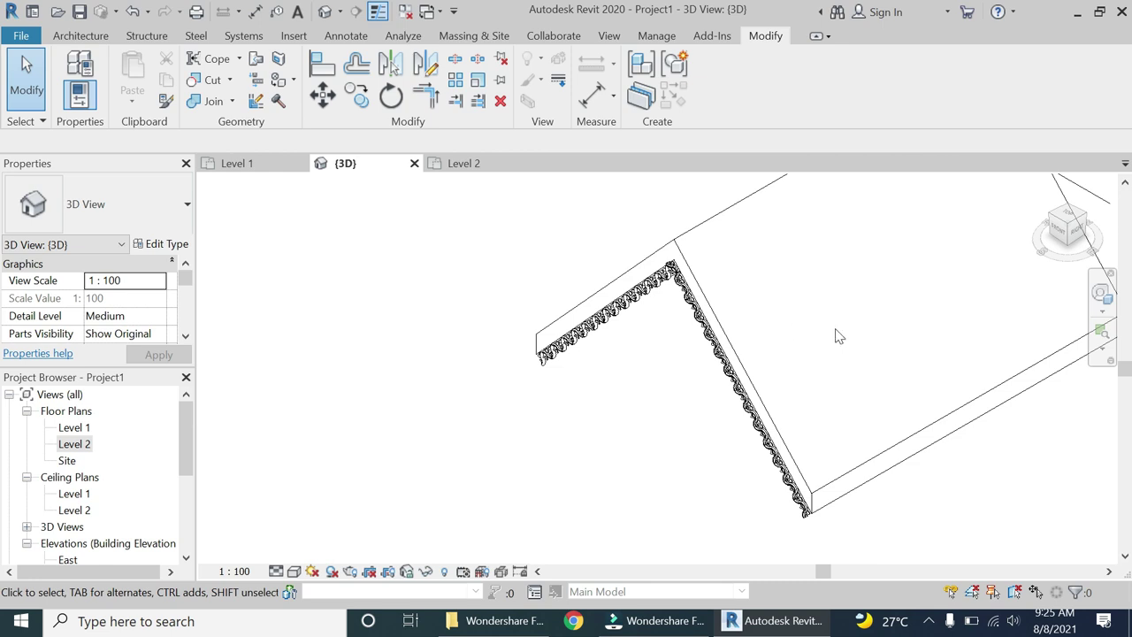
pyautogui.click(1100, 293)
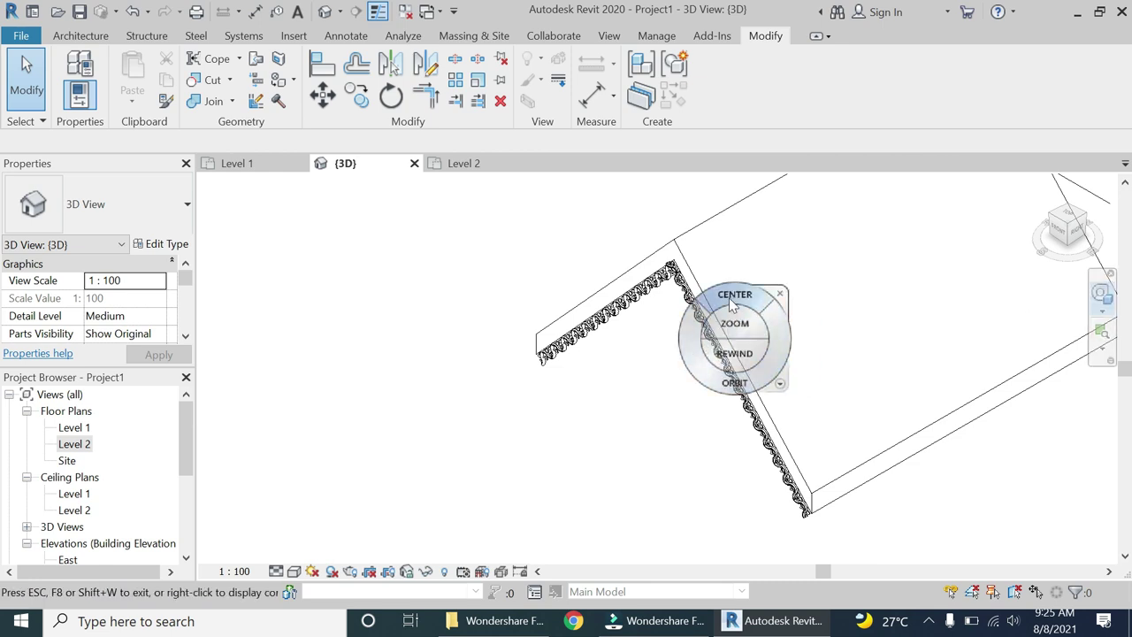
pyautogui.moveTo(732, 306); pyautogui.dragTo(632, 257)
pyautogui.moveTo(630, 396); pyautogui.dragTo(725, 376)
pyautogui.press('Escape')
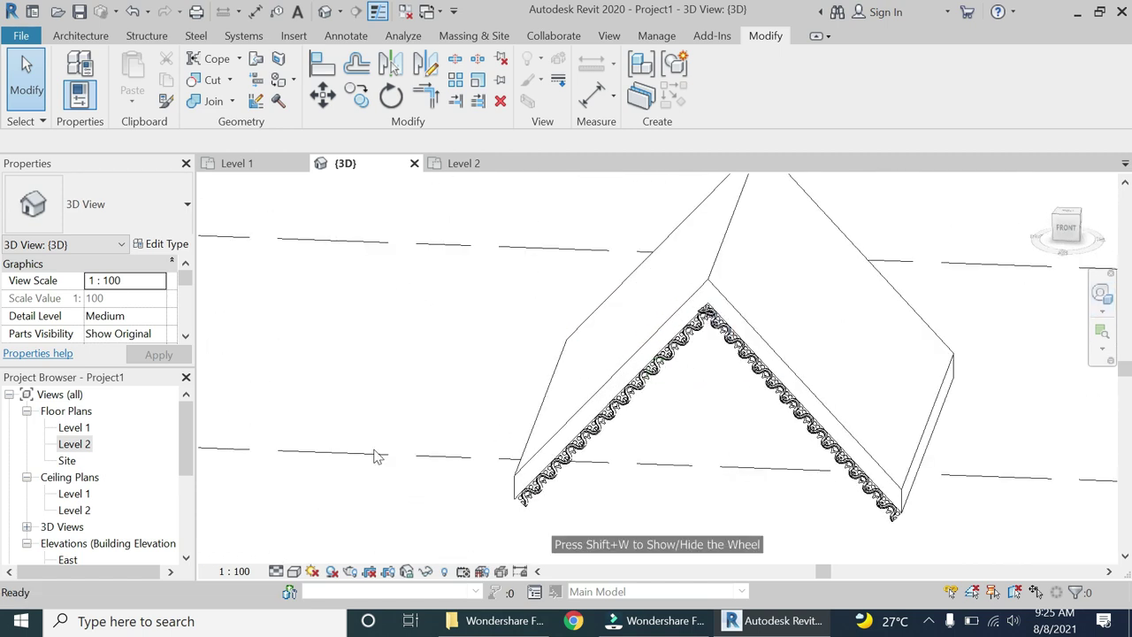
# Step: In the South elevation, shorten both fascias at their apex ends, the right one to 4920 mm and the left one to 4900 mm
pyautogui.scroll(-2, 95, 538)
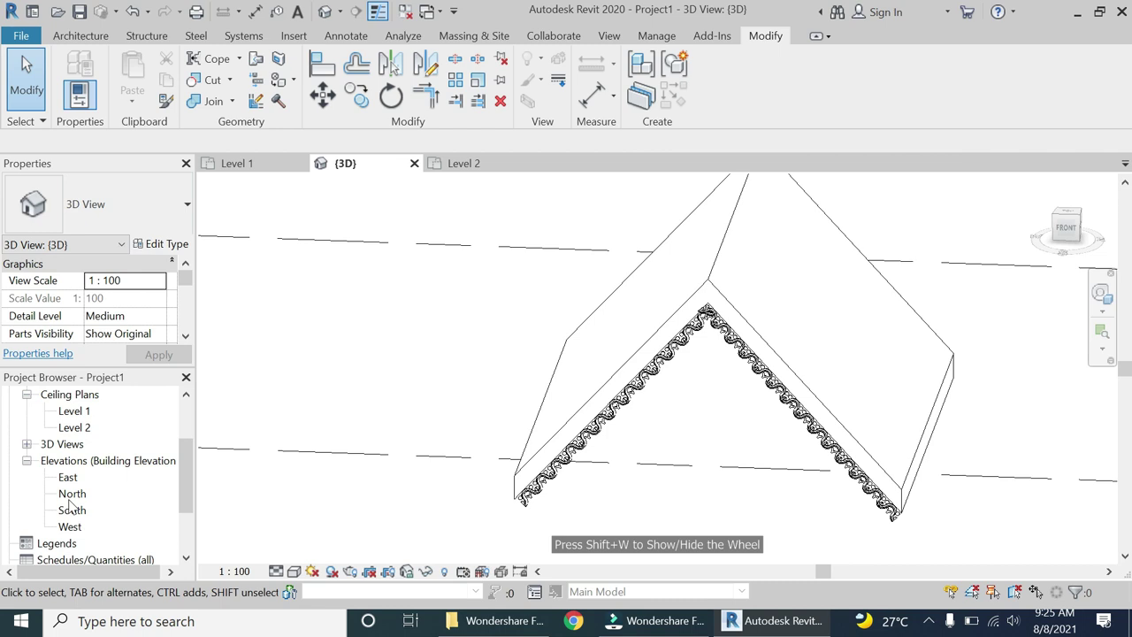
pyautogui.doubleClick(71, 510)
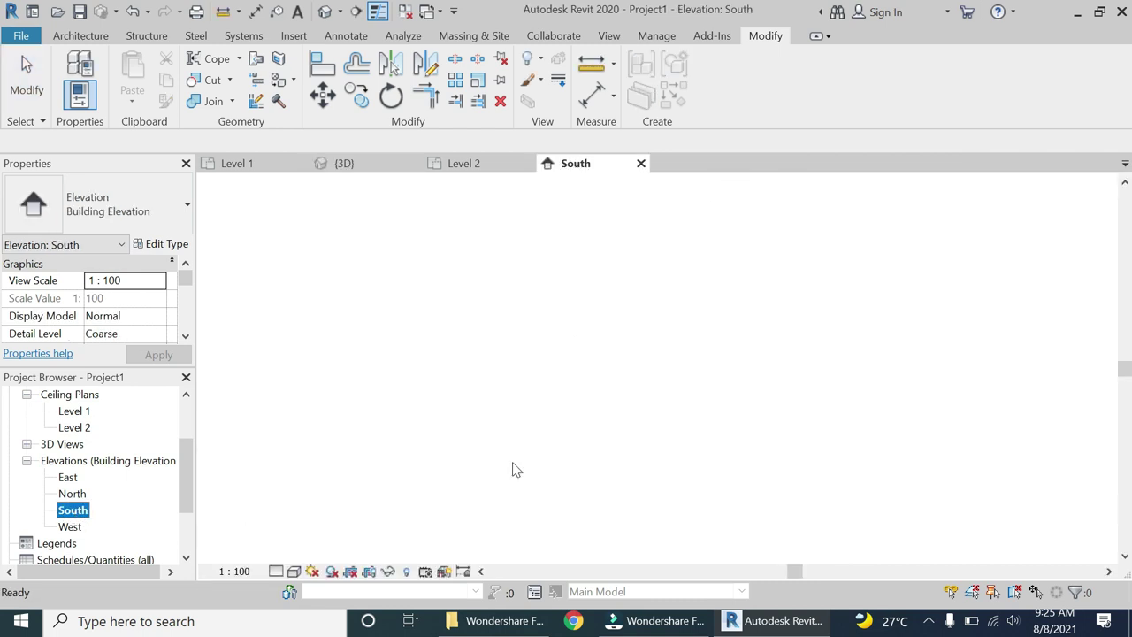
pyautogui.scroll(6, 608, 346)
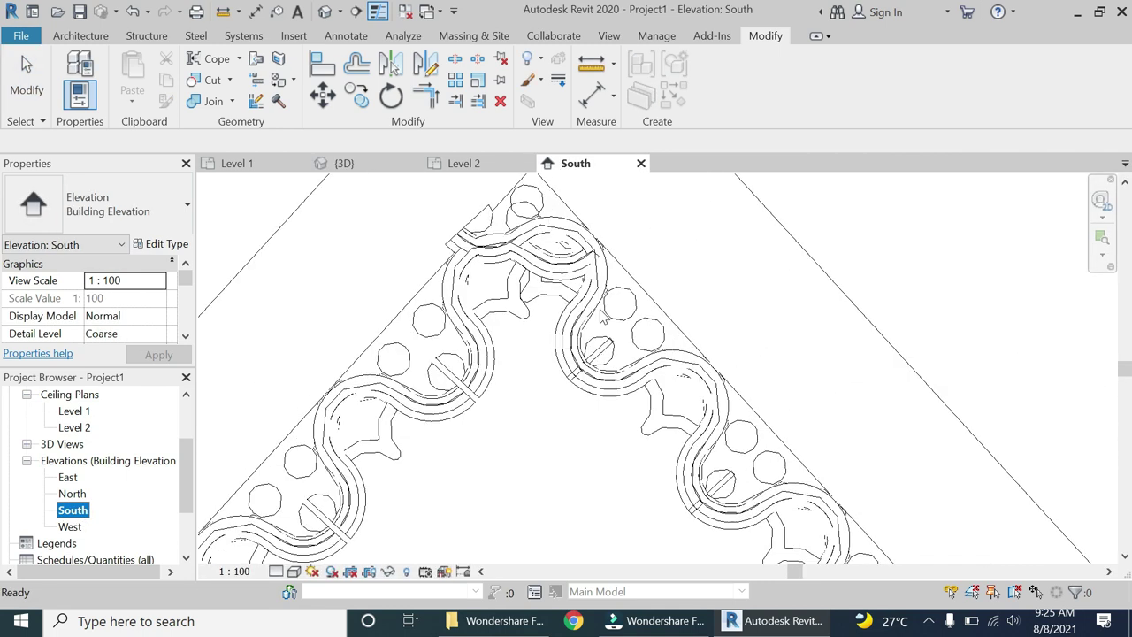
pyautogui.scroll(-1, 582, 326)
pyautogui.click(582, 325)
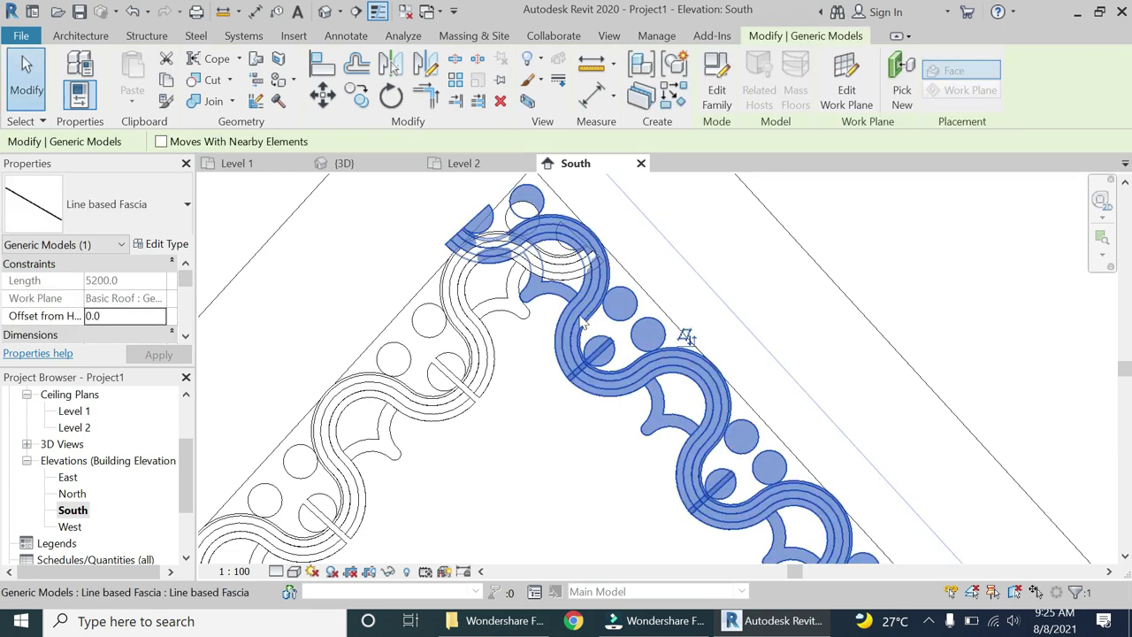
pyautogui.scroll(-2, 600, 309)
pyautogui.scroll(1, 571, 281)
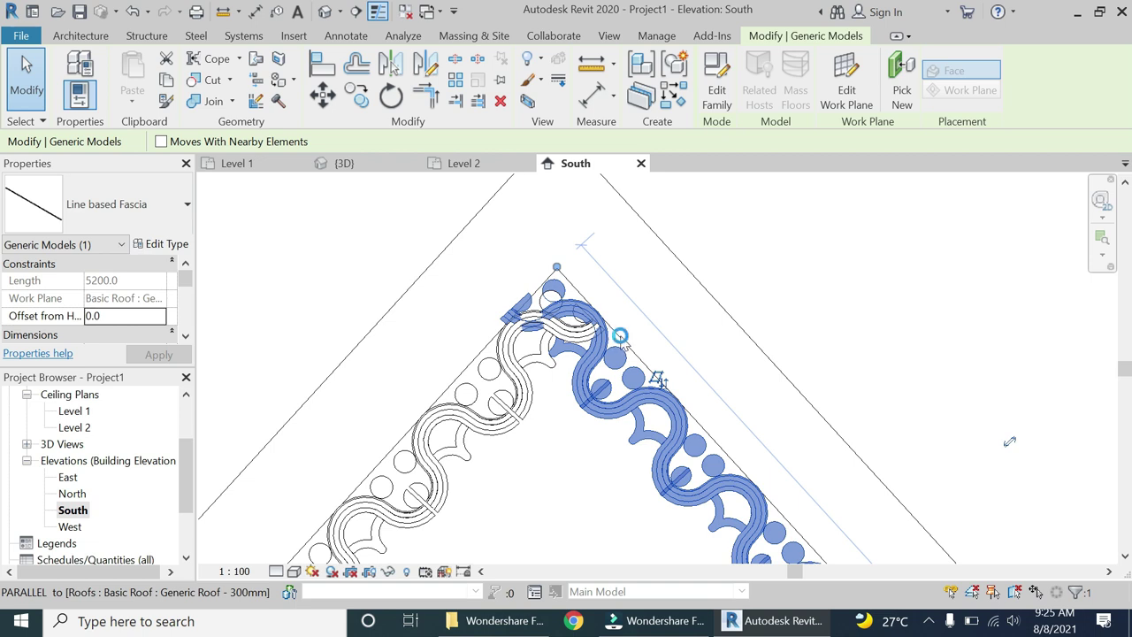
pyautogui.moveTo(1009, 441); pyautogui.dragTo(1039, 475)
pyautogui.click(567, 335)
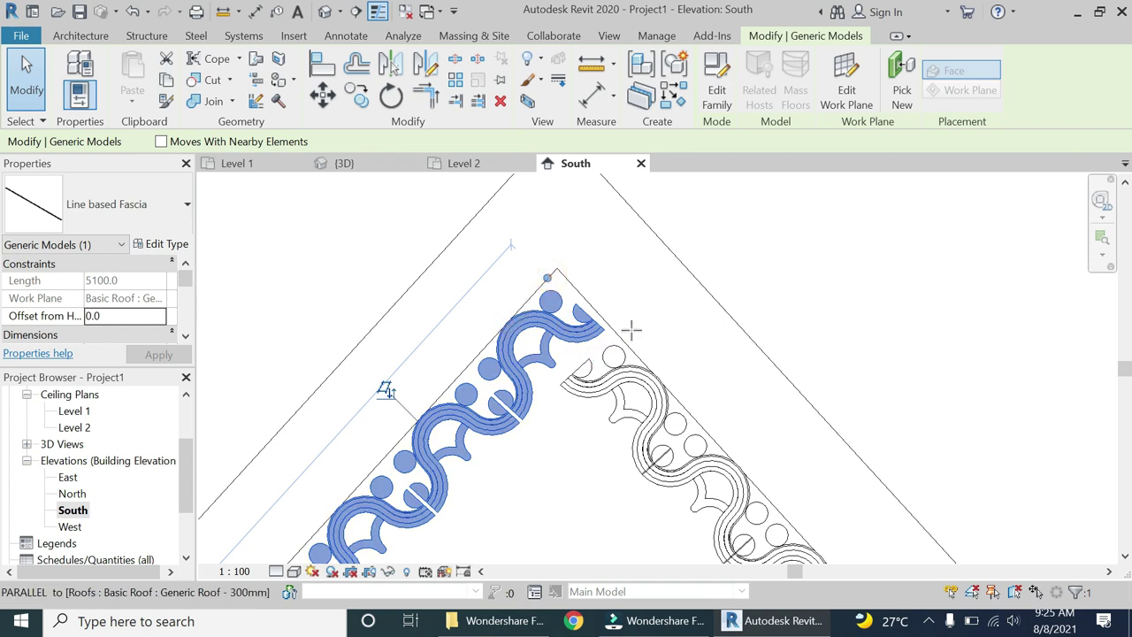
pyautogui.moveTo(583, 326); pyautogui.dragTo(584, 335)
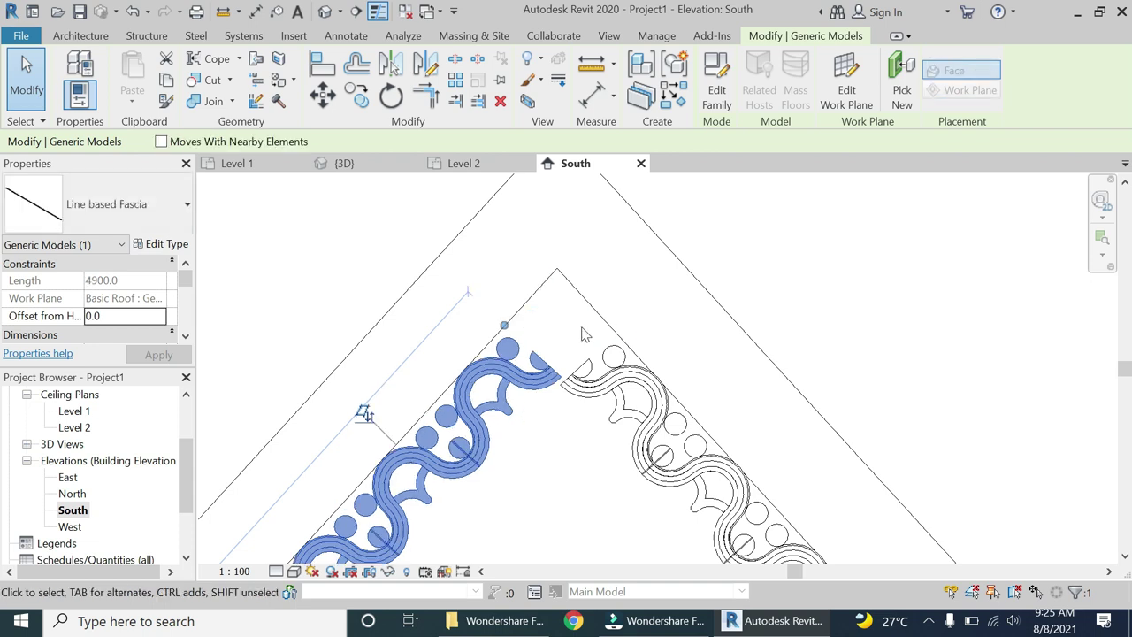
pyautogui.click(531, 340)
# Step: Draw a vertical detail line about 480 mm long from the gable's inner apex down between the two fascias
pyautogui.press('d')
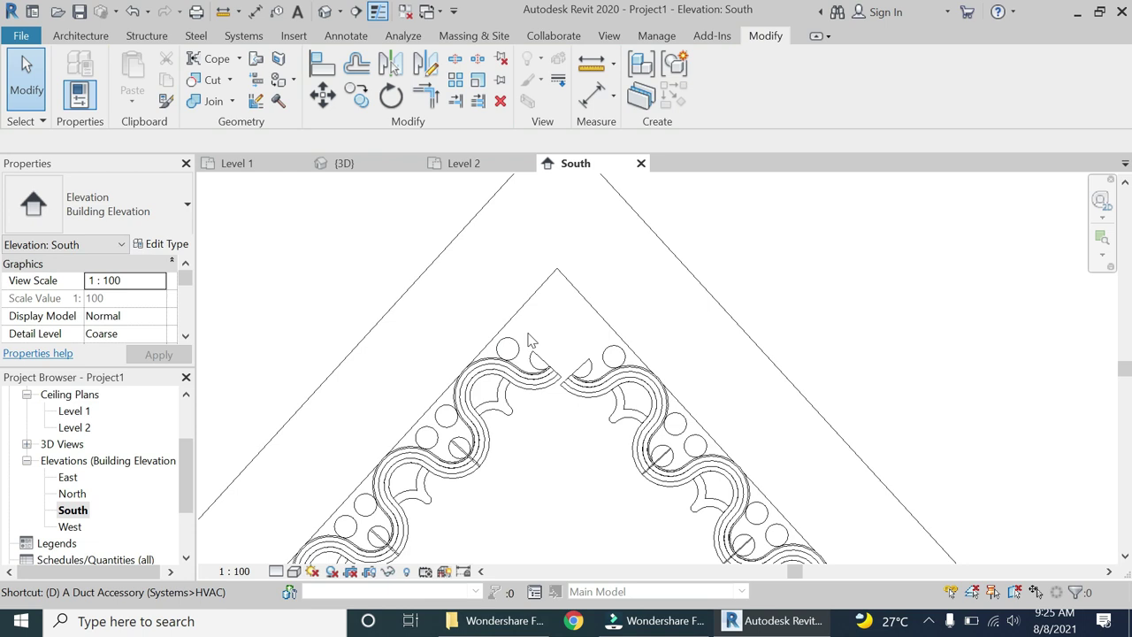
pyautogui.press('l')
pyautogui.click(558, 271)
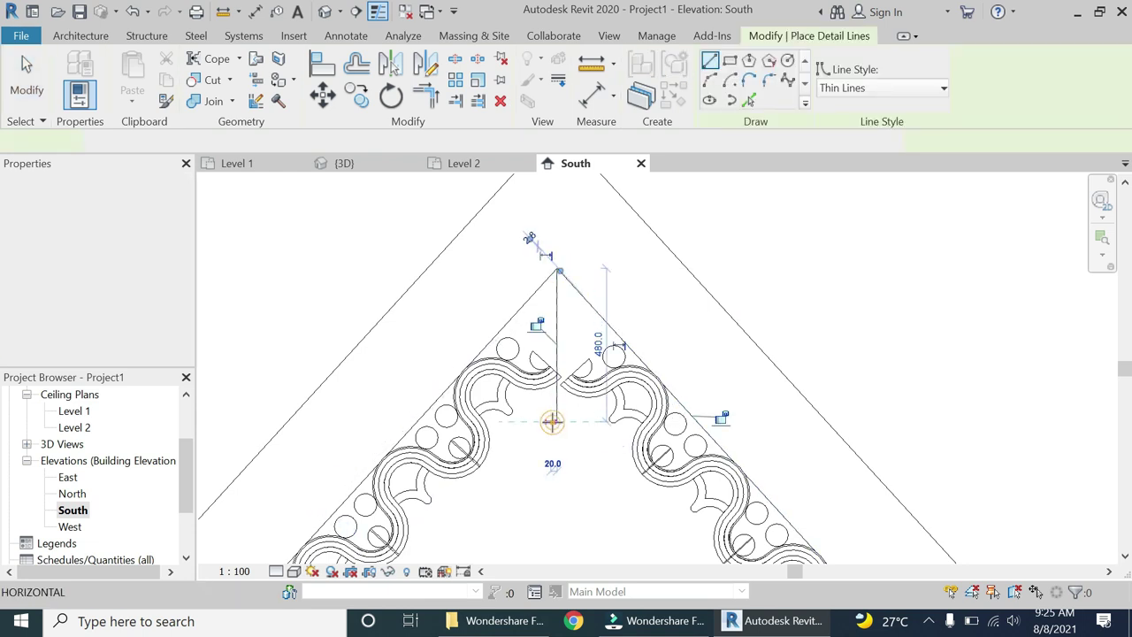
pyautogui.click(552, 421)
pyautogui.scroll(3, 544, 371)
pyautogui.press('Escape')
pyautogui.press('Escape')
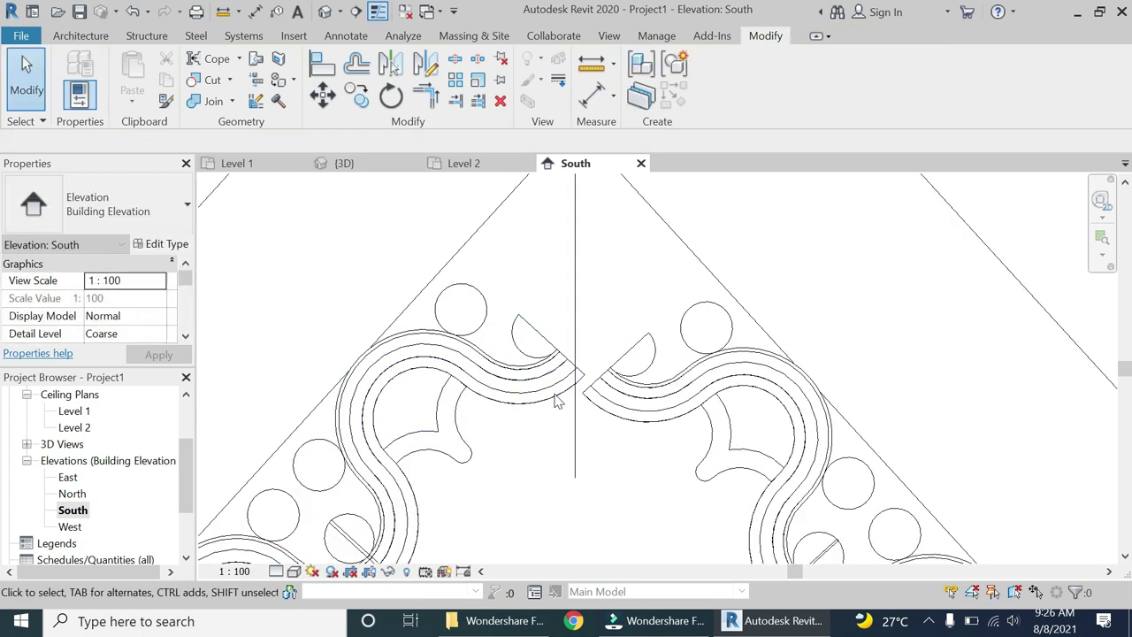
# Step: Try to extend the right fascia's apex end slightly so that it meets the vertical detail line
pyautogui.scroll(-2, 558, 401)
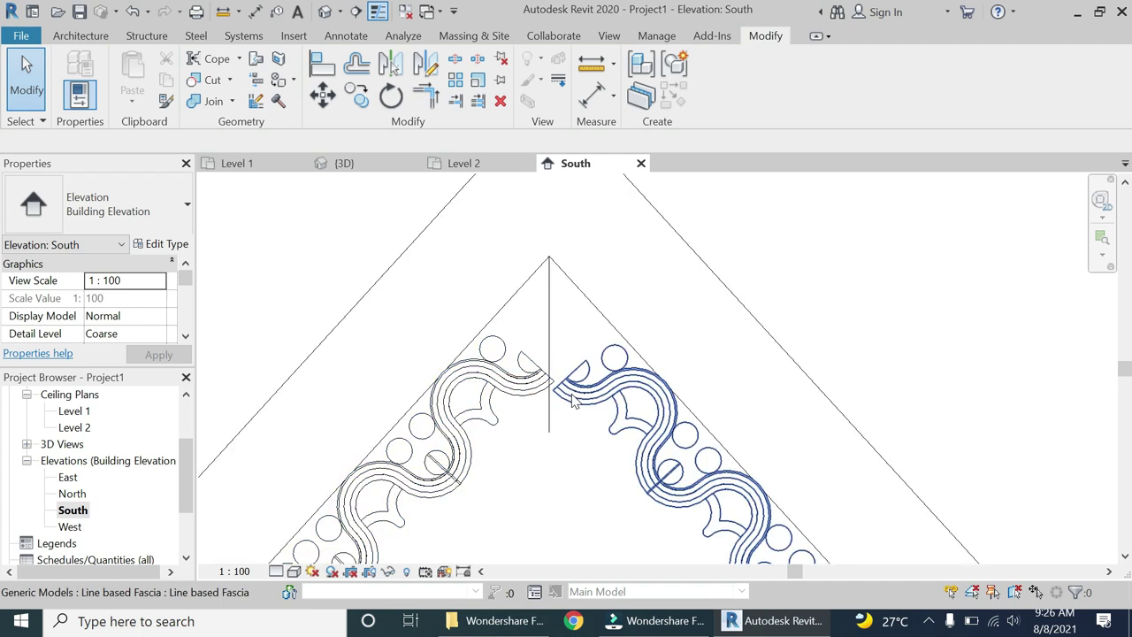
pyautogui.click(580, 376)
pyautogui.scroll(4, 630, 309)
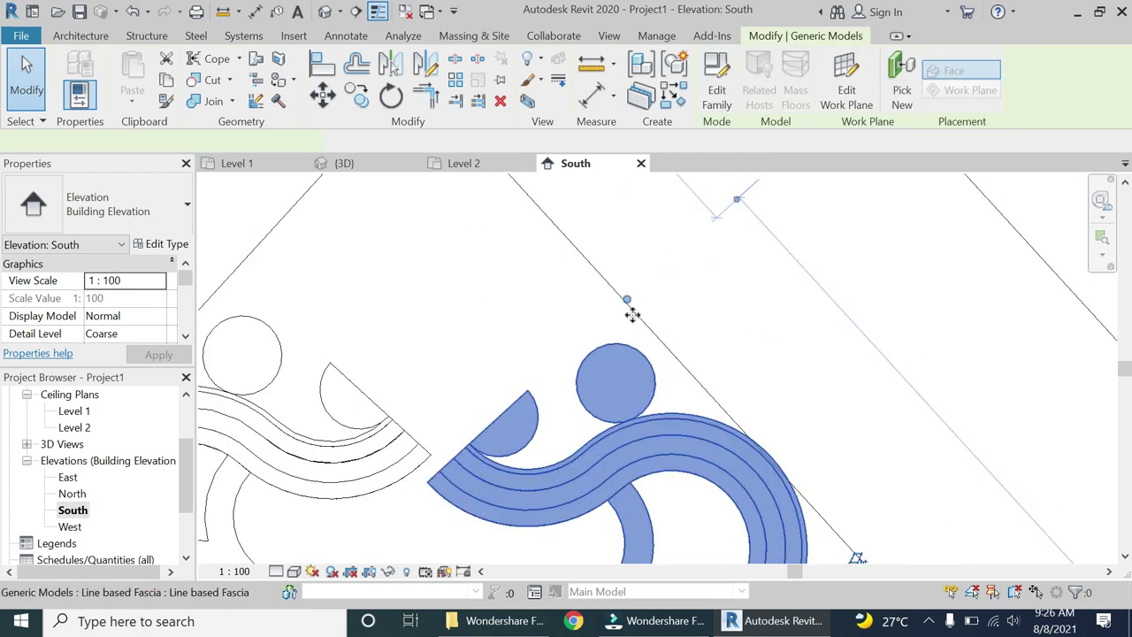
pyautogui.moveTo(631, 301); pyautogui.dragTo(618, 286)
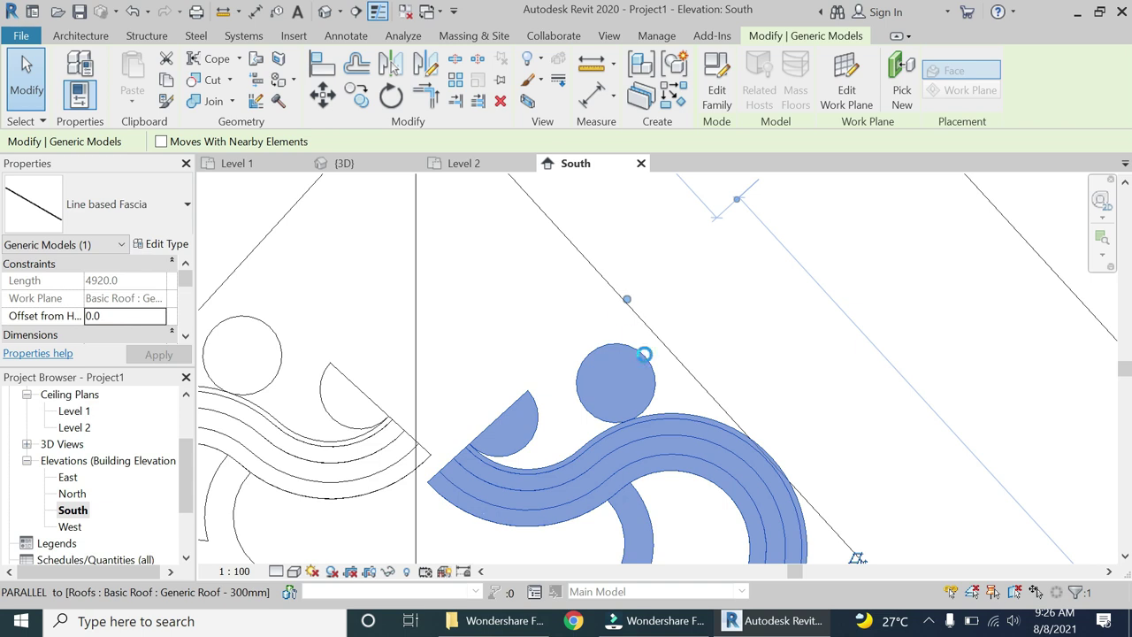
pyautogui.moveTo(645, 354); pyautogui.dragTo(645, 354)
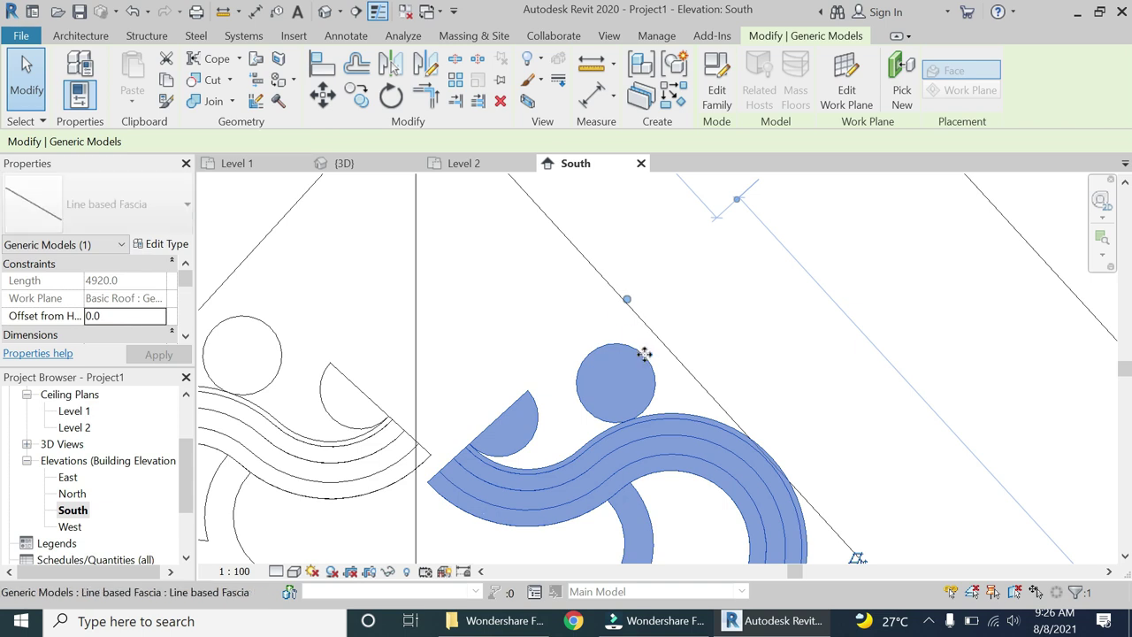
pyautogui.click(525, 252)
pyautogui.scroll(-2, 525, 253)
pyautogui.scroll(-2, 525, 252)
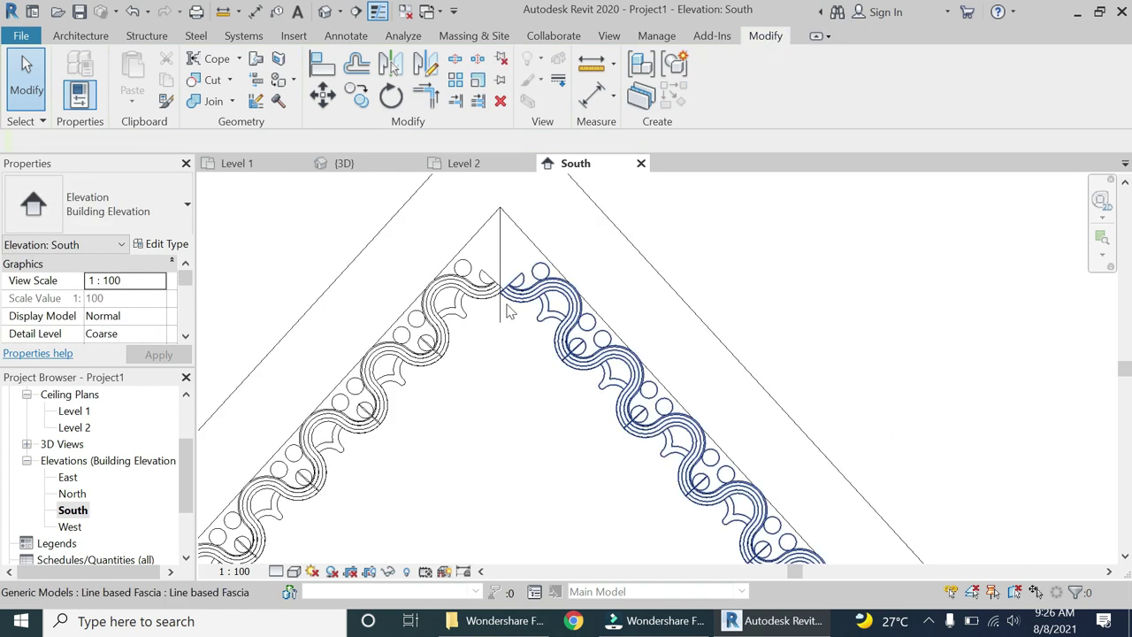
# Step: Delete the vertical detail line below the gable apex
pyautogui.moveTo(501, 324); pyautogui.dragTo(502, 325)
pyautogui.press('Escape')
pyautogui.scroll(-4, 566, 230)
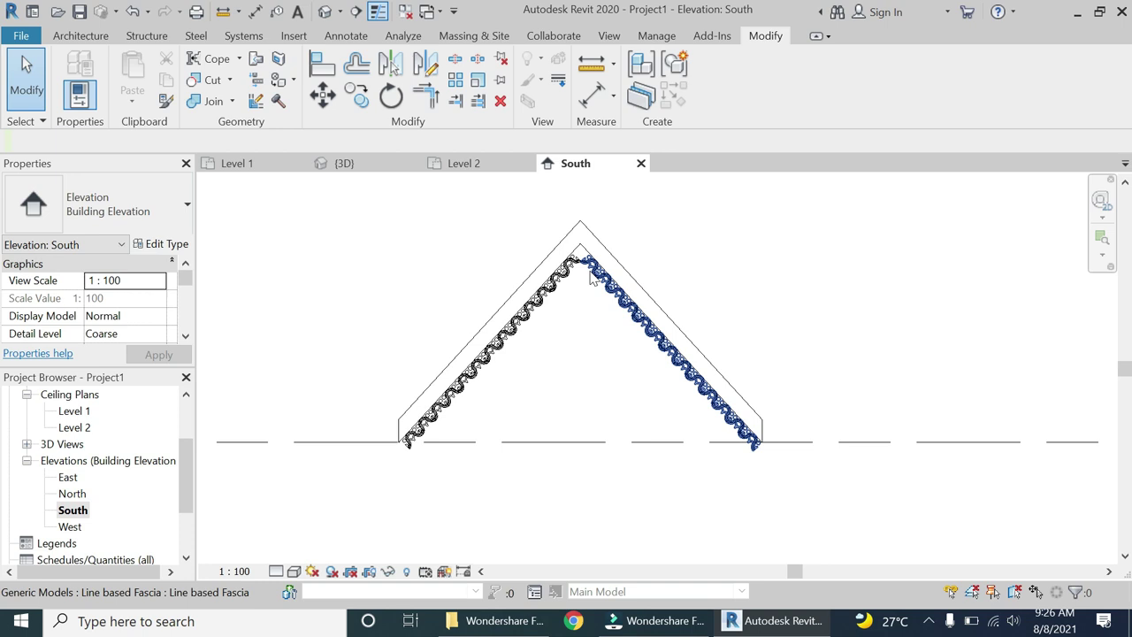
# Step: Show the default 3D view and examine the shortened fascias at the apex and along the gable from the front and an oblique angle
pyautogui.click(326, 12)
pyautogui.scroll(5, 739, 376)
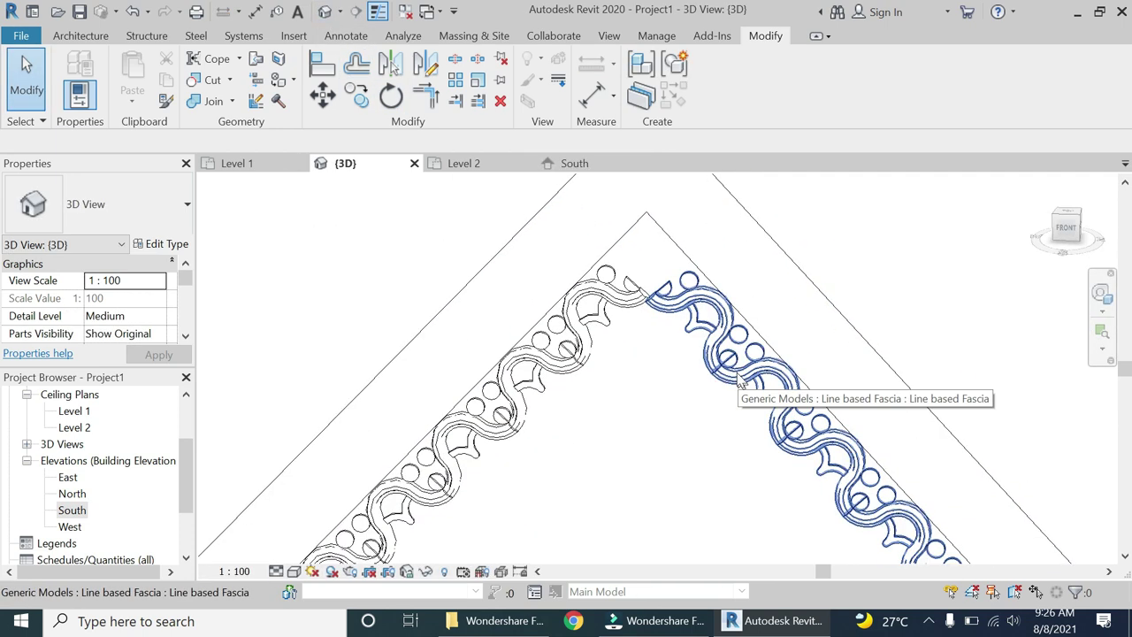
pyautogui.scroll(-6, 739, 376)
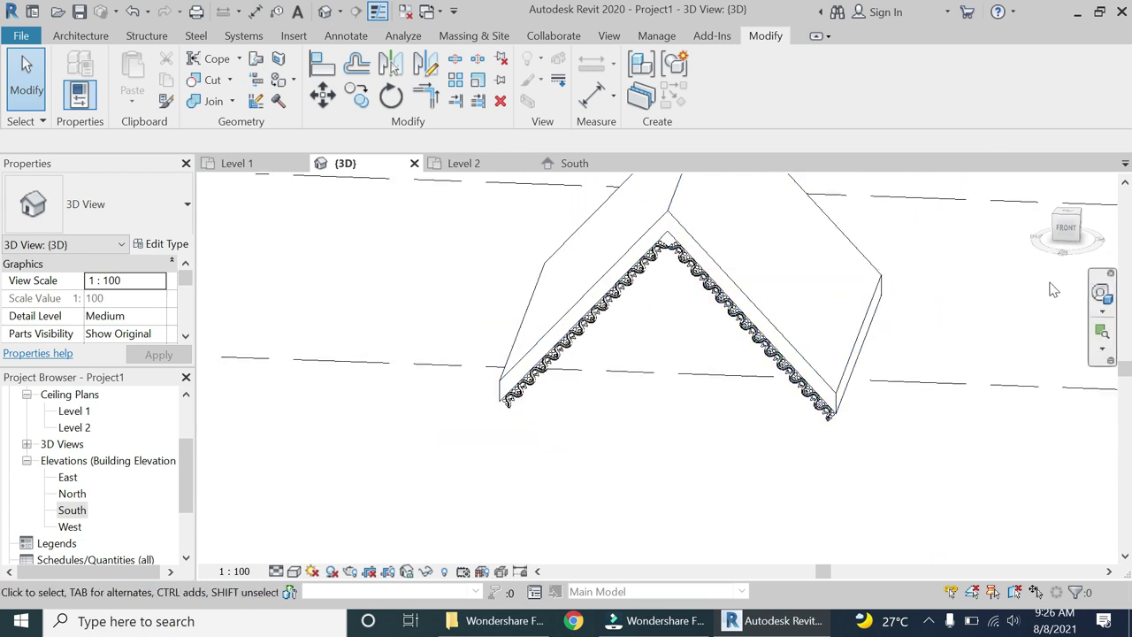
pyautogui.click(1101, 292)
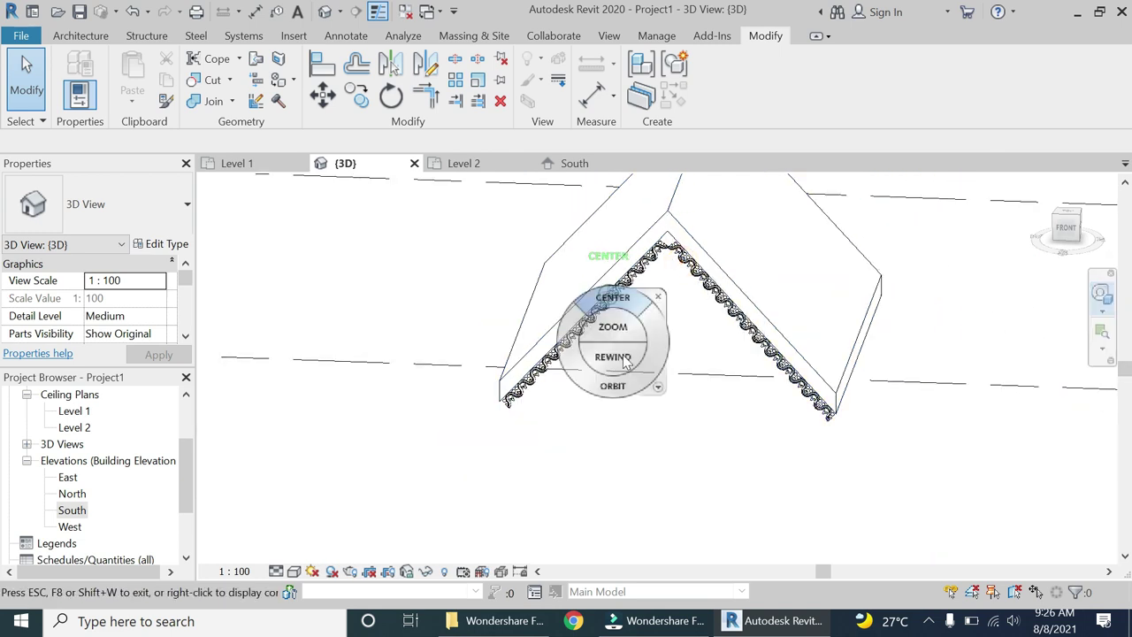
pyautogui.moveTo(613, 386); pyautogui.dragTo(582, 394)
pyautogui.press('Escape')
pyautogui.scroll(5, 717, 453)
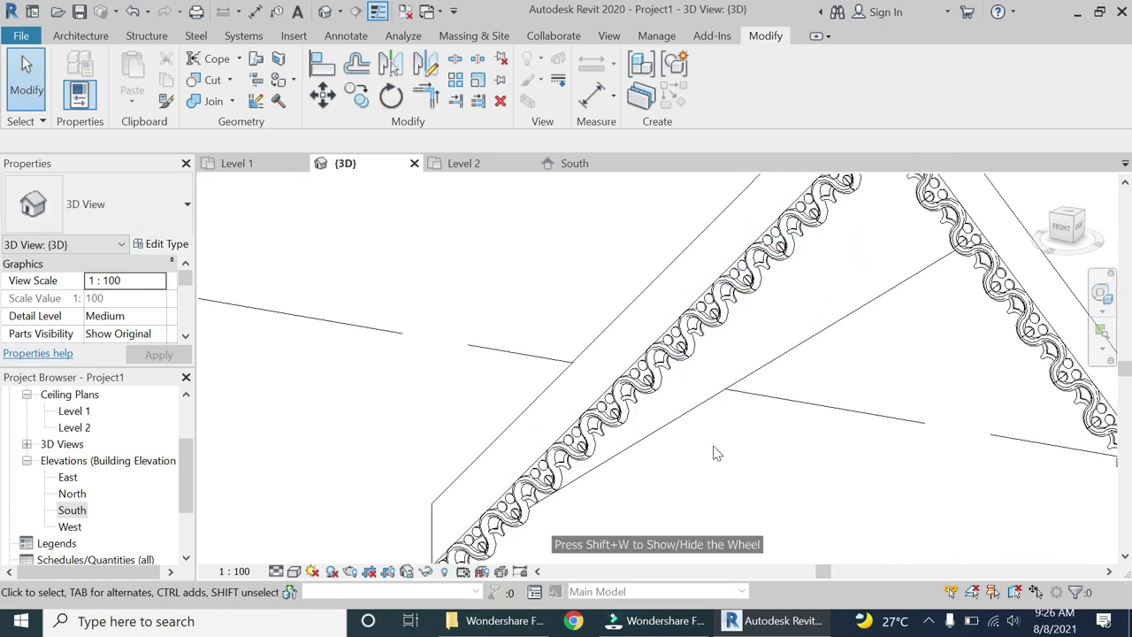
pyautogui.scroll(-5, 579, 390)
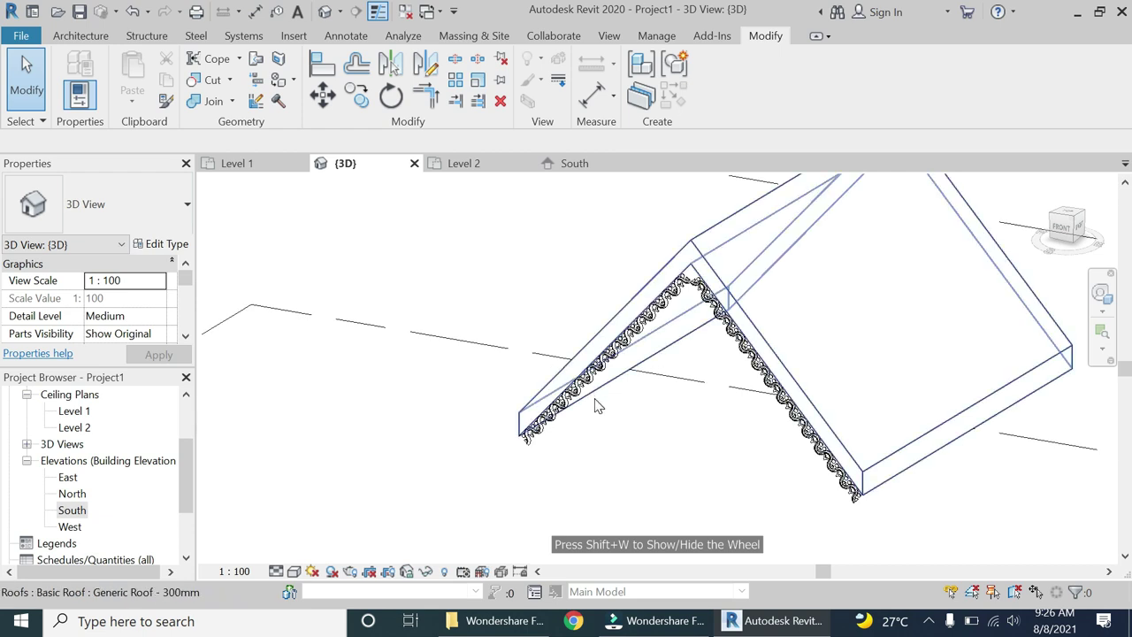